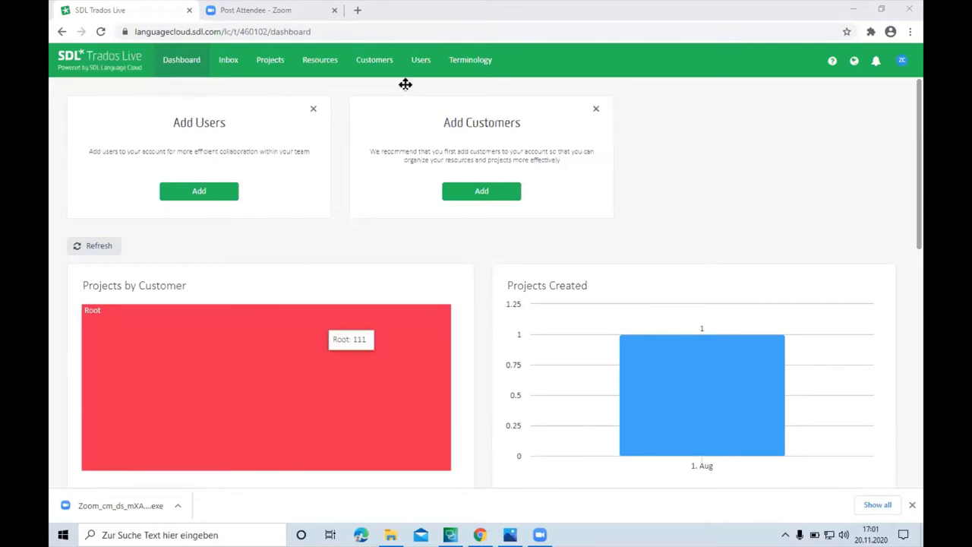
Switch from the Trados Live browser tab to the SDL Trados Studio desktop window.
{"action": "key", "text": "alt+Tab"}
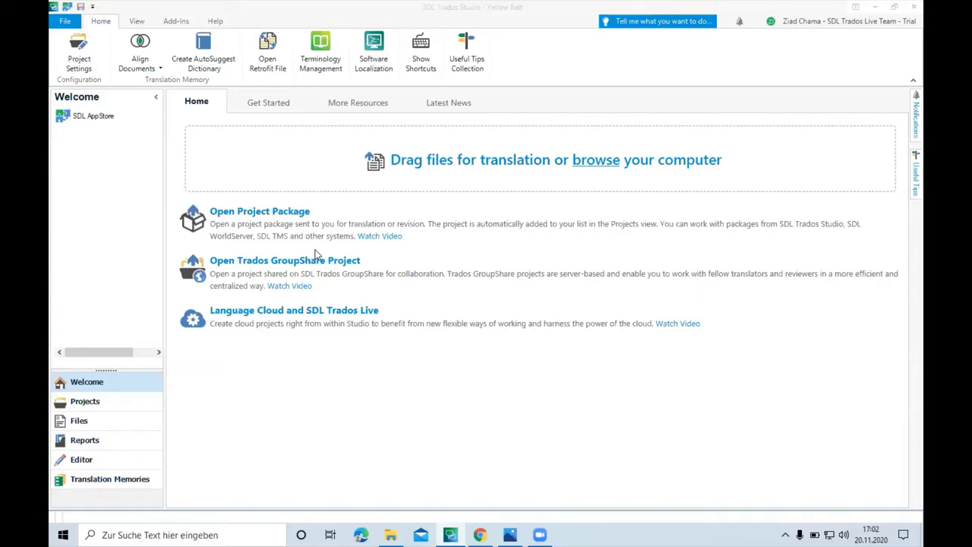
Show the Projects list and select Studio Testprojekt to display its analysis statistics.
{"action": "left_click", "coordinate": [110, 404]}
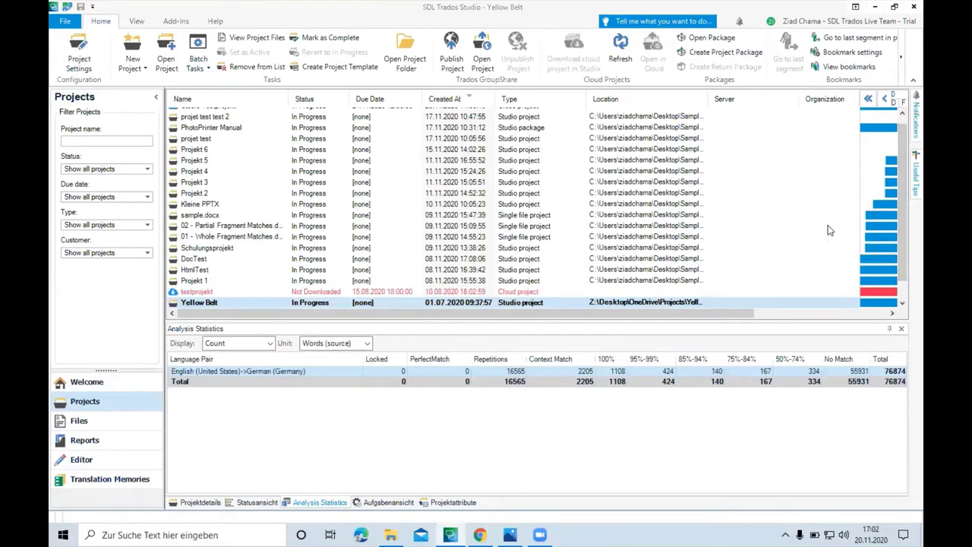
{"action": "left_click_drag", "start_coordinate": [905, 191], "coordinate": [901, 155]}
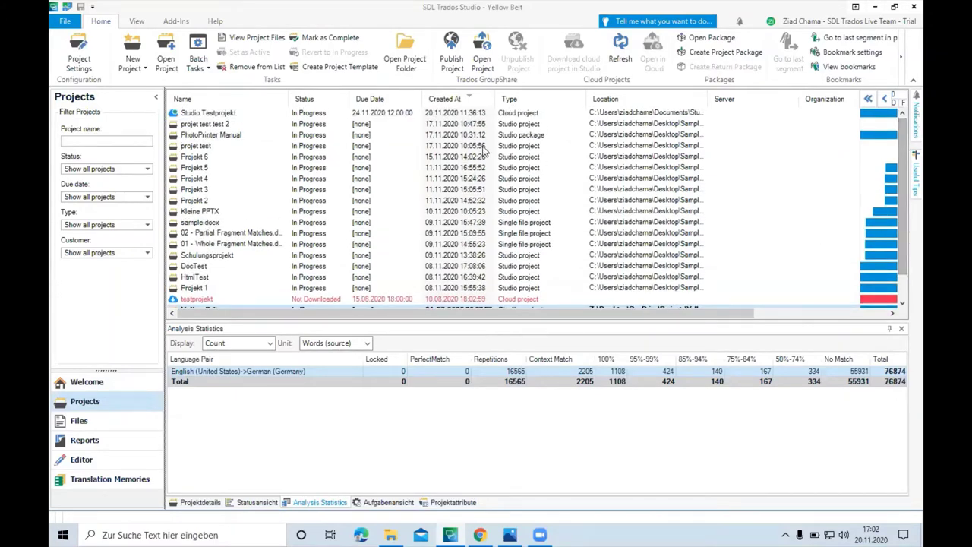
{"action": "left_click", "coordinate": [224, 111]}
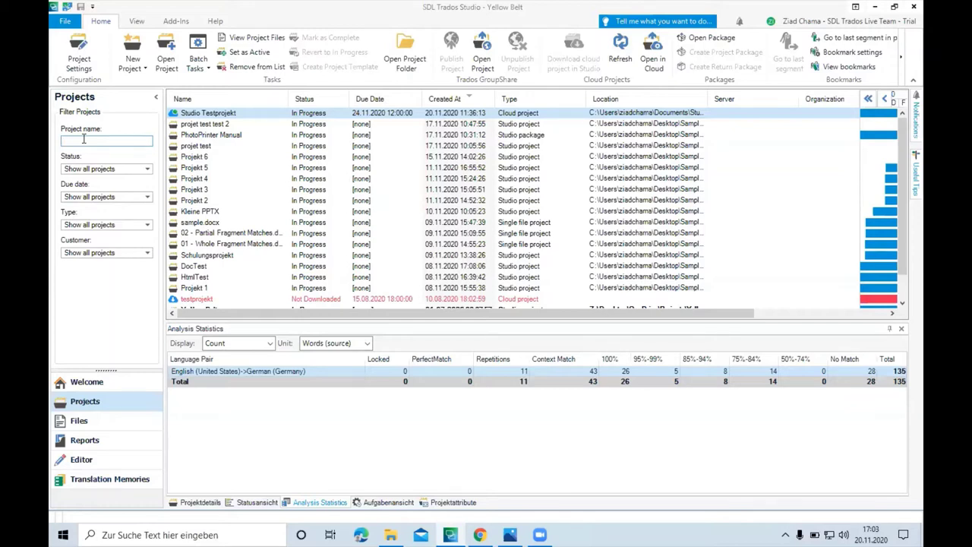
Filter projects by 'new', open New Features 2019 DE, then clear the trial 'project' file filter.
{"action": "type", "text": "new"}
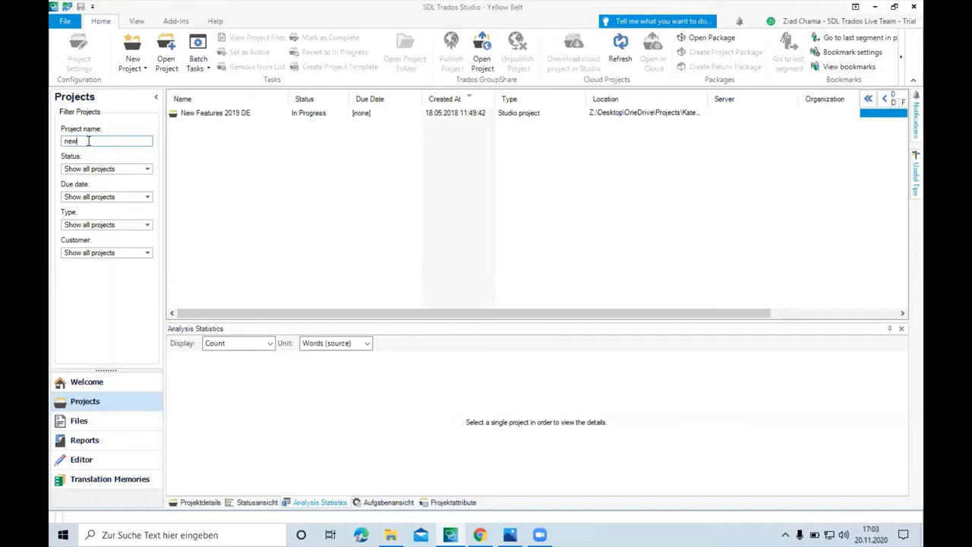
{"action": "left_click", "coordinate": [198, 114]}
{"action": "double_click", "coordinate": [198, 115]}
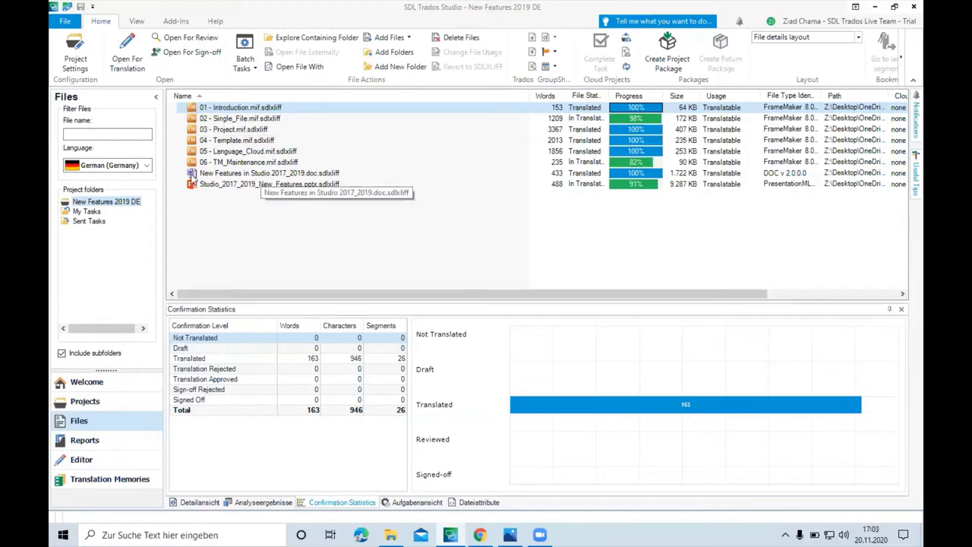
{"action": "left_click", "coordinate": [78, 135]}
{"action": "type", "text": "project"}
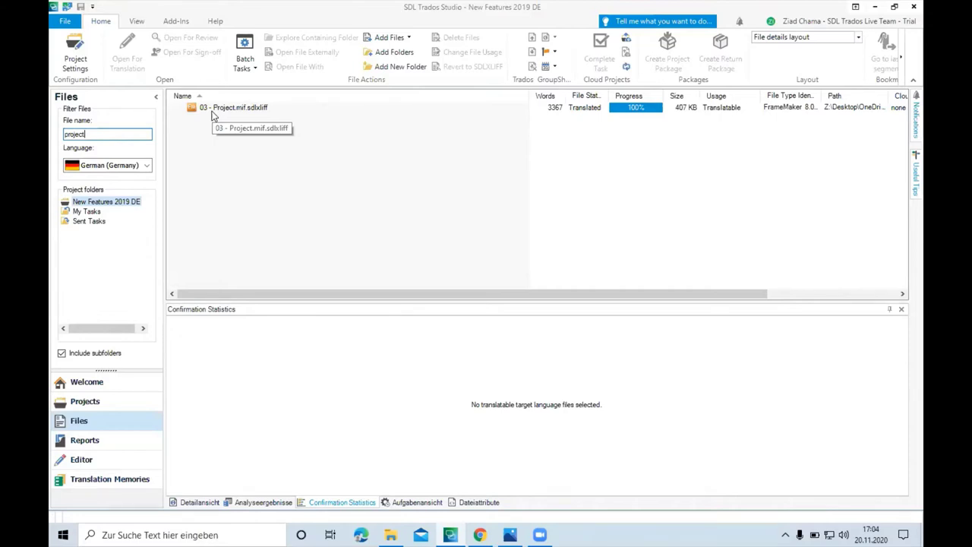
{"action": "left_click_drag", "start_coordinate": [113, 133], "coordinate": [49, 138]}
{"action": "key", "text": "BackSpace"}
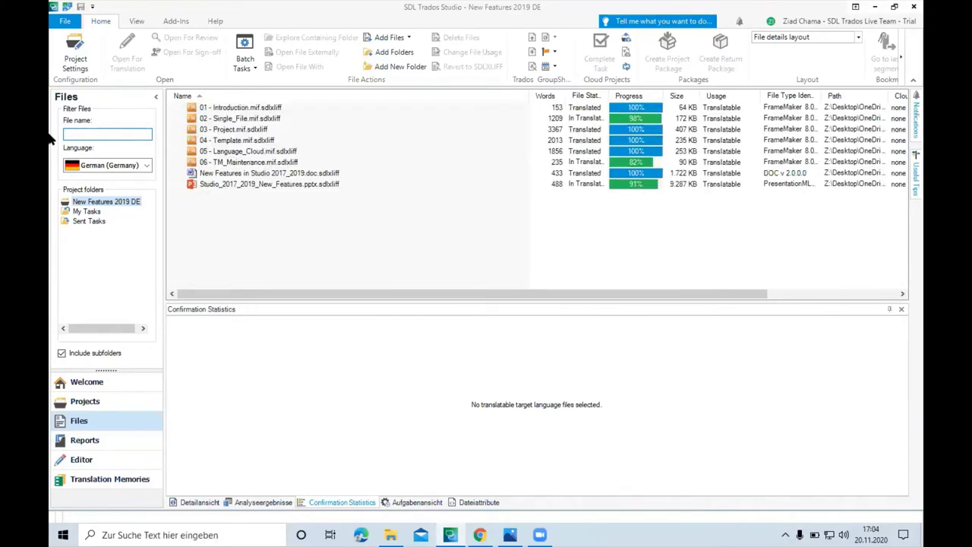
Select the first through last of the eight project files and open them for translation.
{"action": "left_click", "coordinate": [235, 108]}
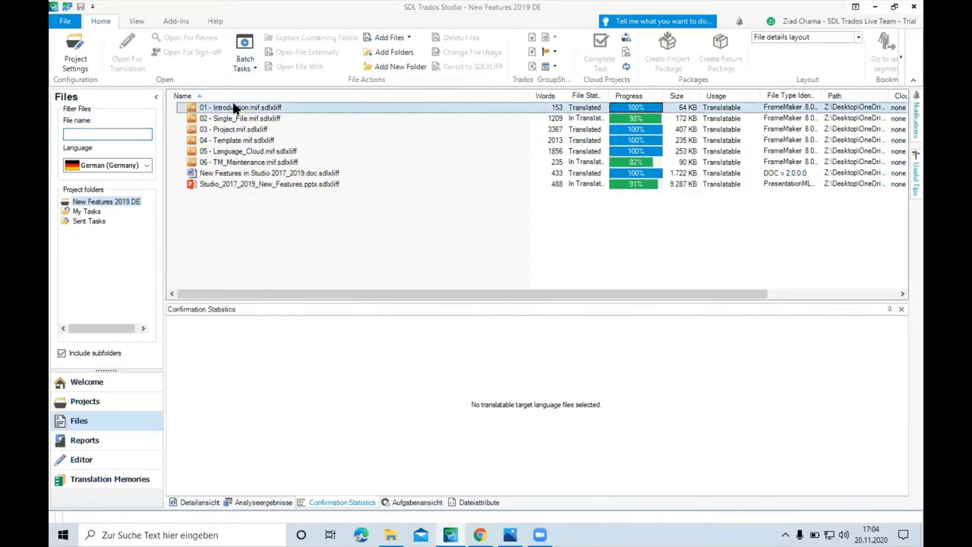
{"action": "left_click", "coordinate": [227, 186], "text": "shift"}
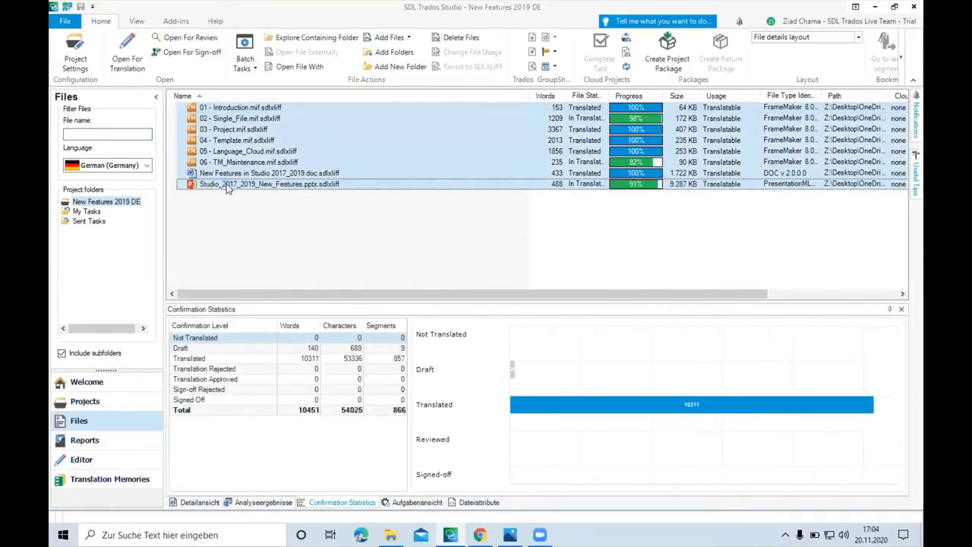
{"action": "left_click", "coordinate": [134, 58]}
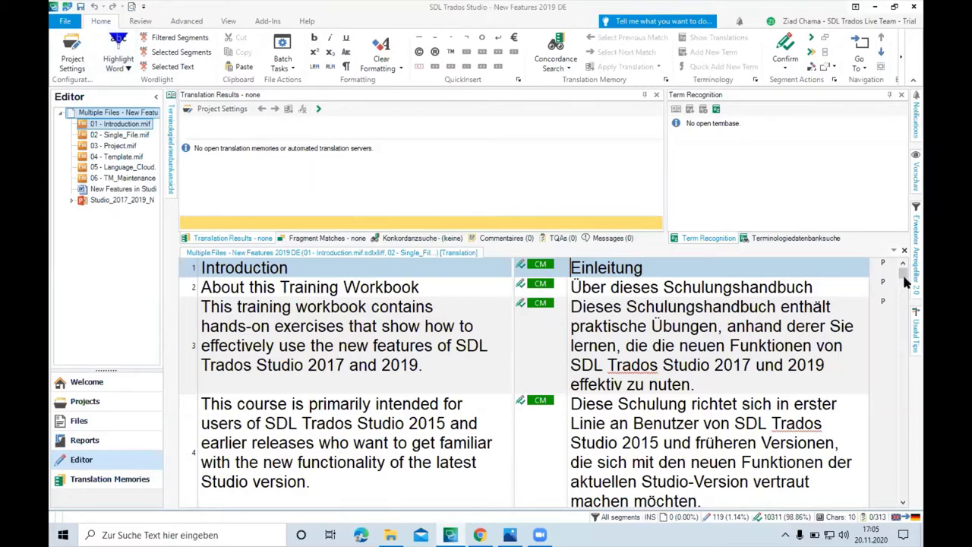
Split confirmed segment 60 after the word 'before', accepting the split prompt.
{"action": "left_click_drag", "start_coordinate": [902, 275], "coordinate": [903, 315]}
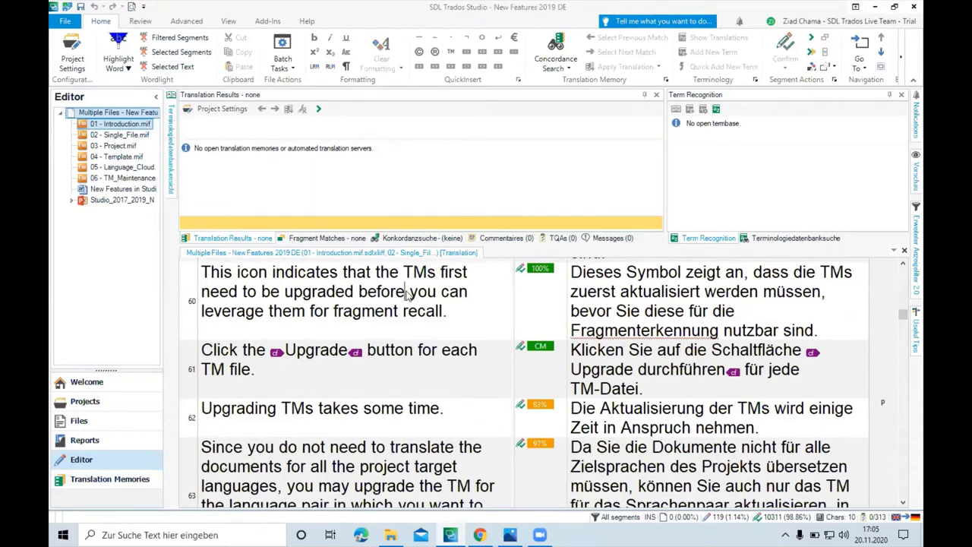
{"action": "right_click", "coordinate": [406, 295]}
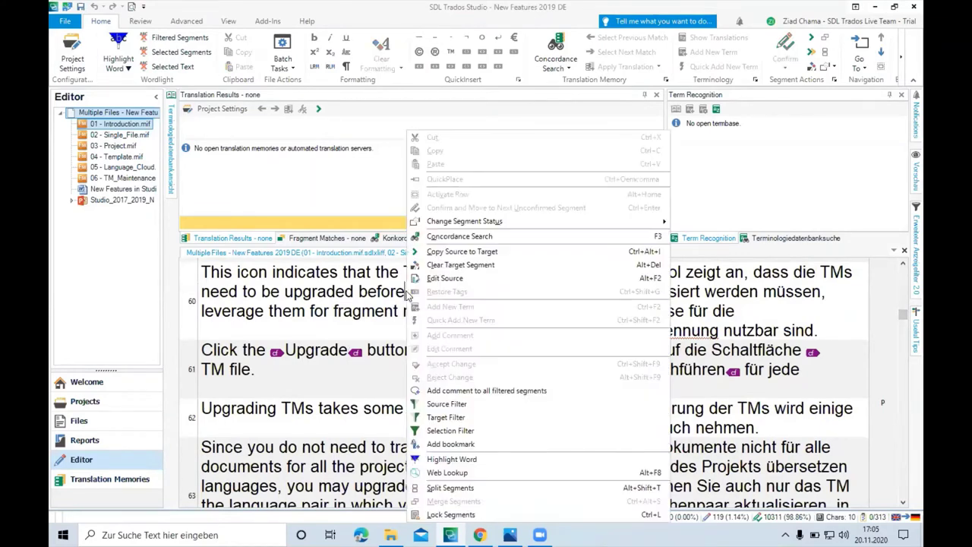
{"action": "left_click", "coordinate": [456, 488]}
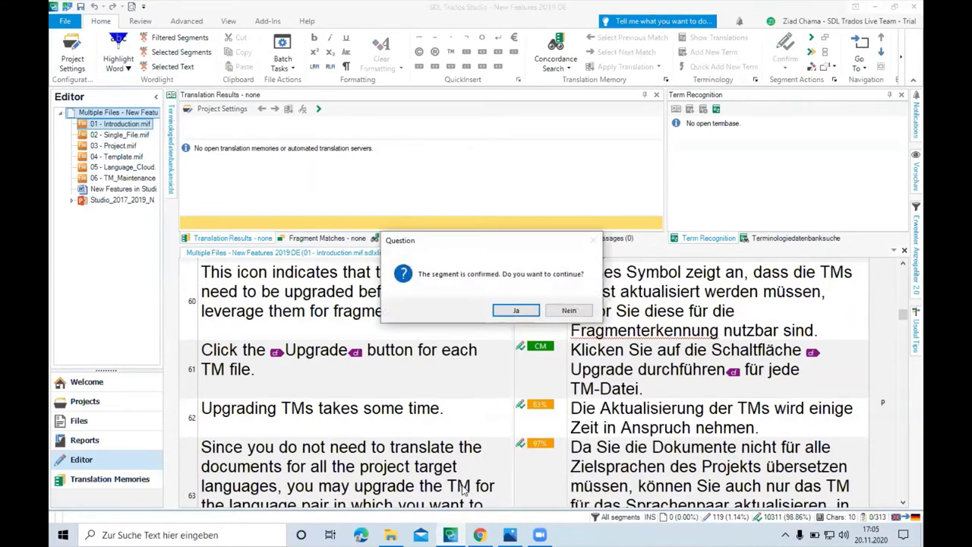
{"action": "left_click", "coordinate": [514, 310]}
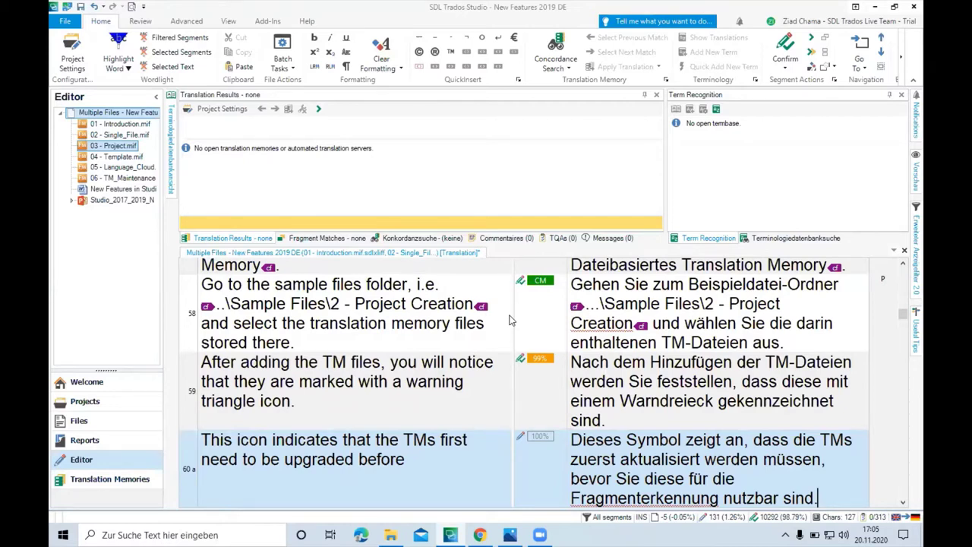
Jump to the PowerPoint file's segments and make segment 2 active.
{"action": "left_click", "coordinate": [112, 202]}
{"action": "double_click", "coordinate": [112, 202]}
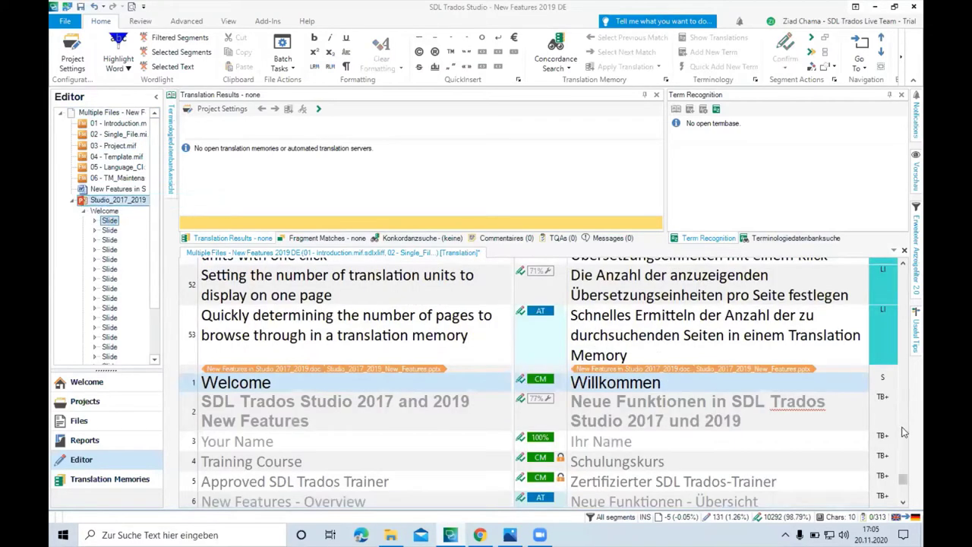
{"action": "left_click", "coordinate": [790, 403]}
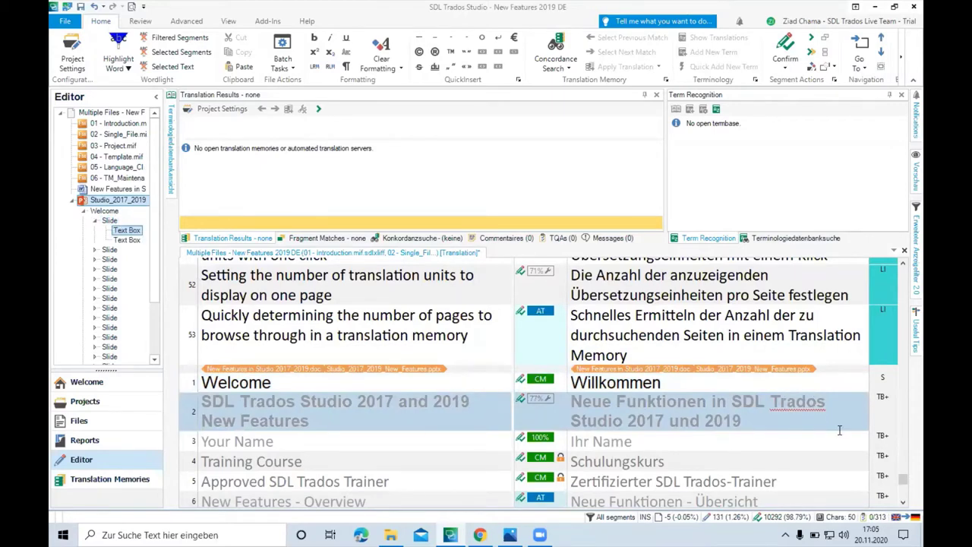
{"action": "scroll", "coordinate": [902, 483], "scroll_direction": "down", "scroll_amount": 5}
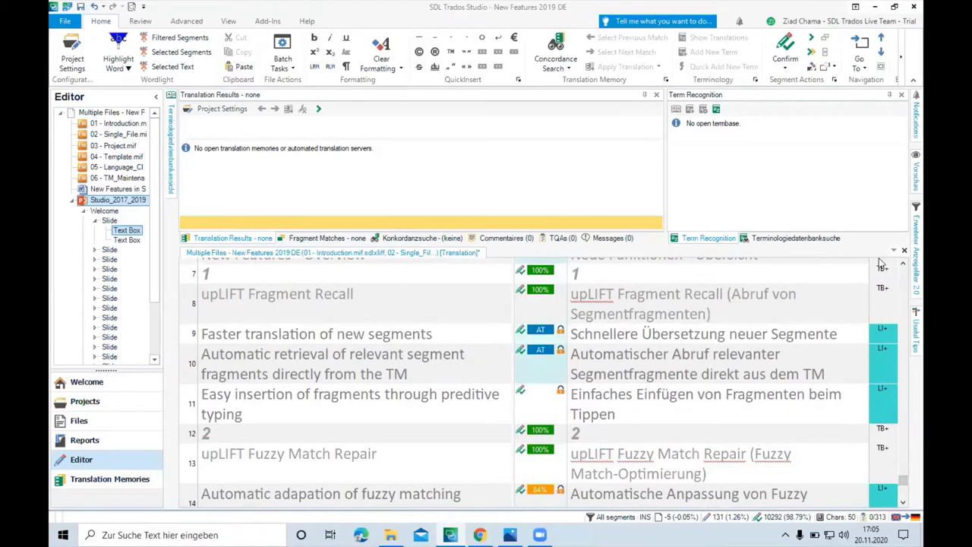
Generate the German target preview and sync to segments 15, 18 and 20 from its text.
{"action": "left_click", "coordinate": [911, 186]}
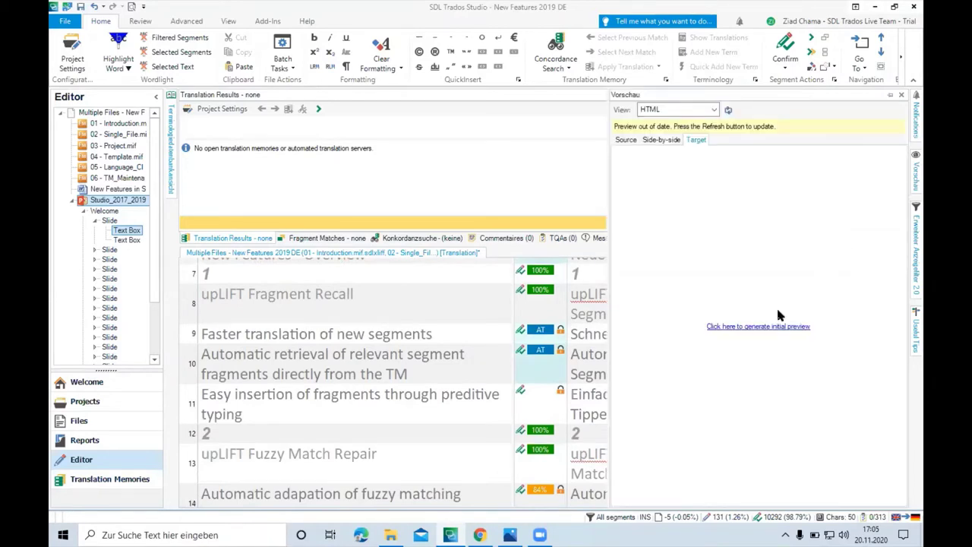
{"action": "left_click", "coordinate": [769, 328]}
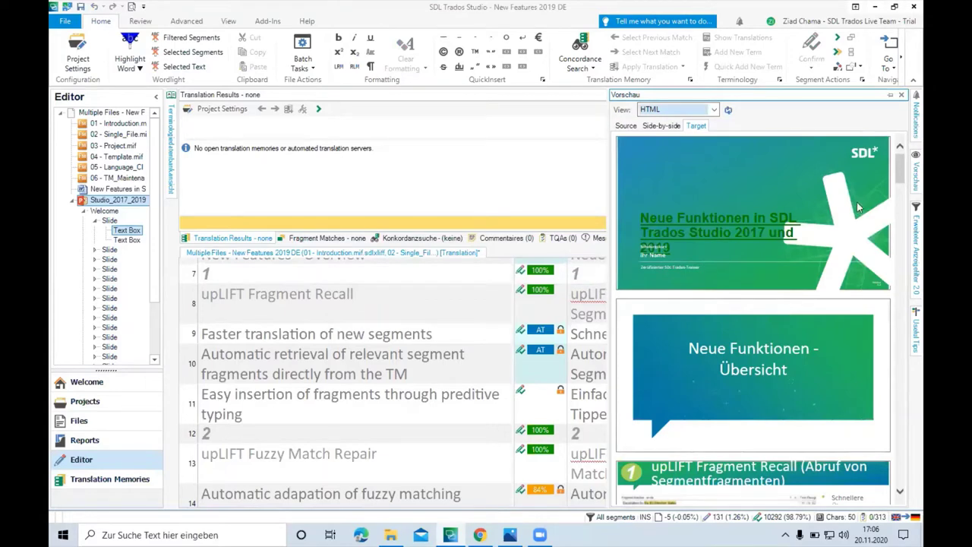
{"action": "left_click", "coordinate": [901, 176]}
{"action": "left_click_drag", "start_coordinate": [900, 176], "coordinate": [899, 213]}
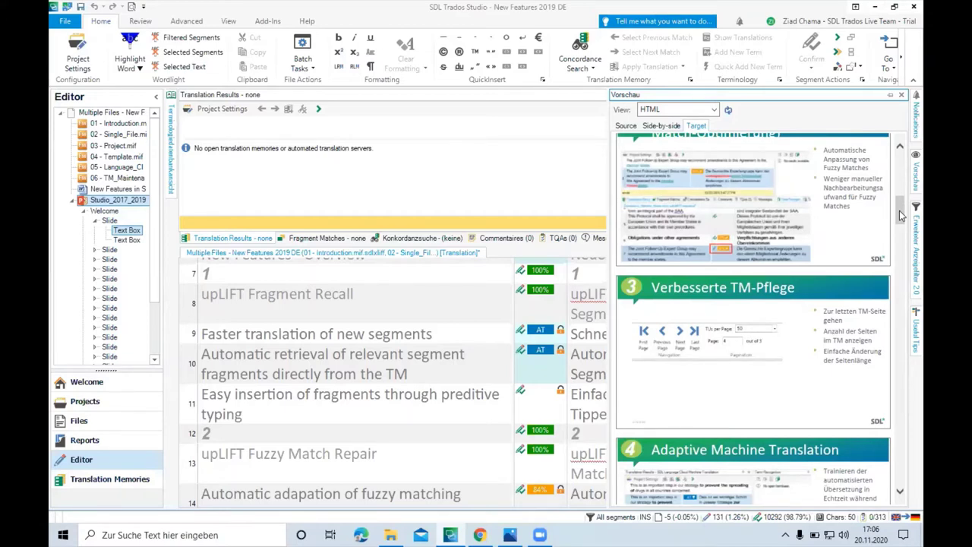
{"action": "left_click", "coordinate": [841, 196]}
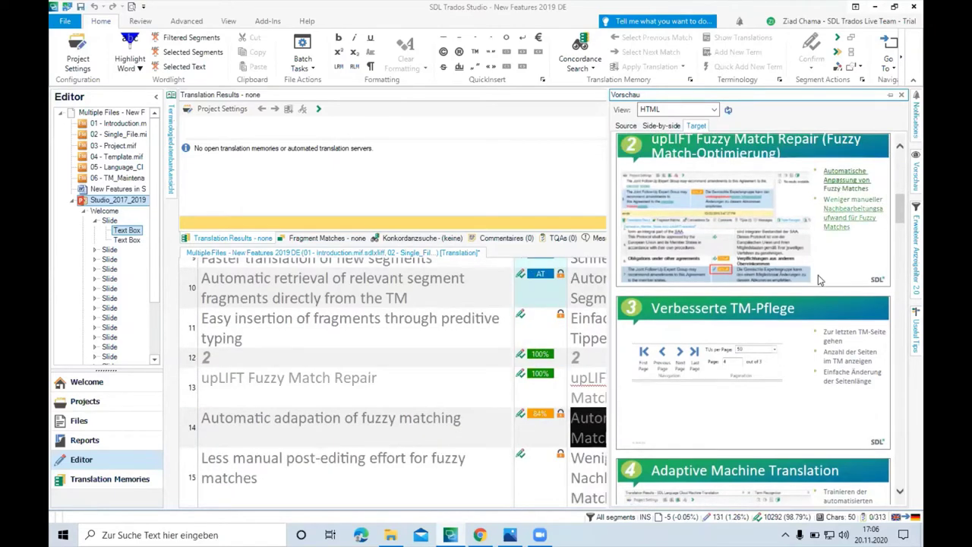
{"action": "left_click", "coordinate": [832, 342]}
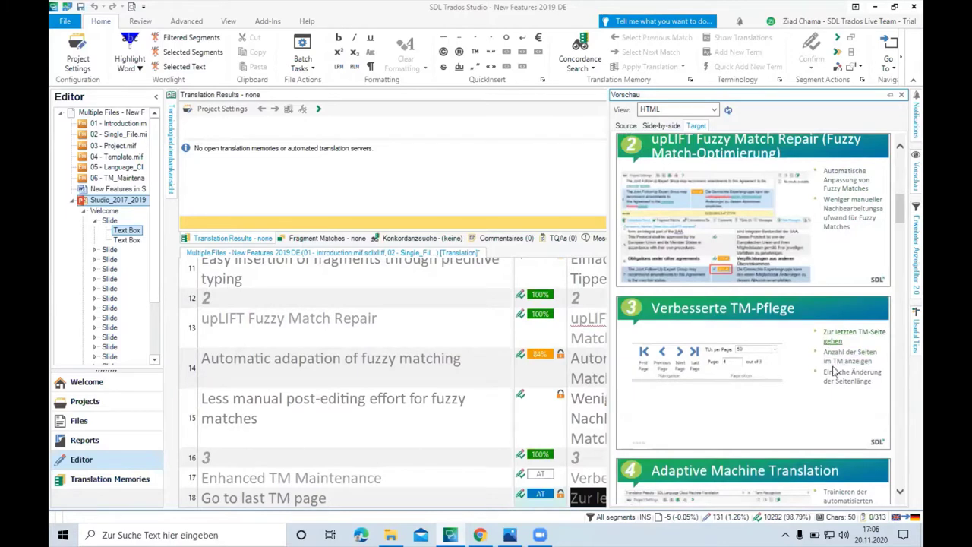
{"action": "left_click", "coordinate": [840, 373]}
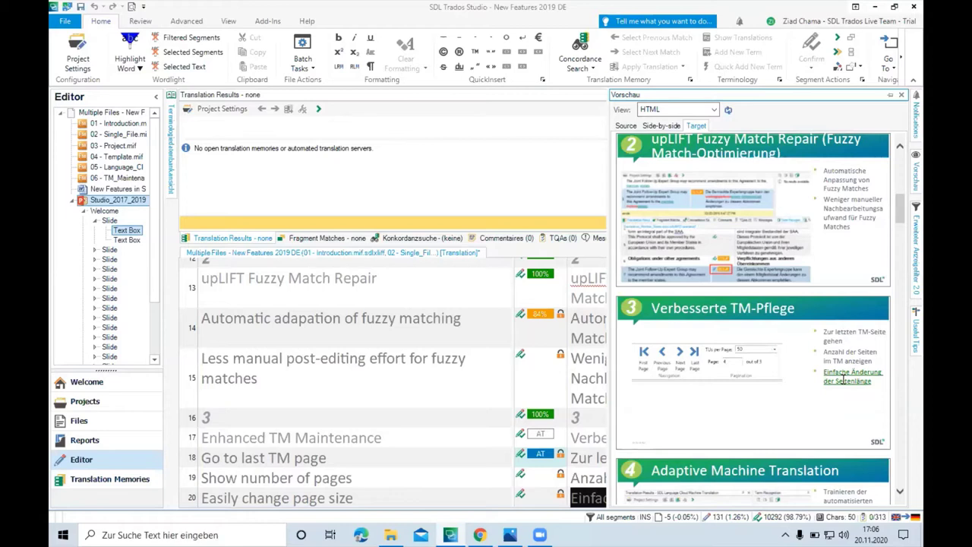
{"action": "left_click", "coordinate": [905, 265]}
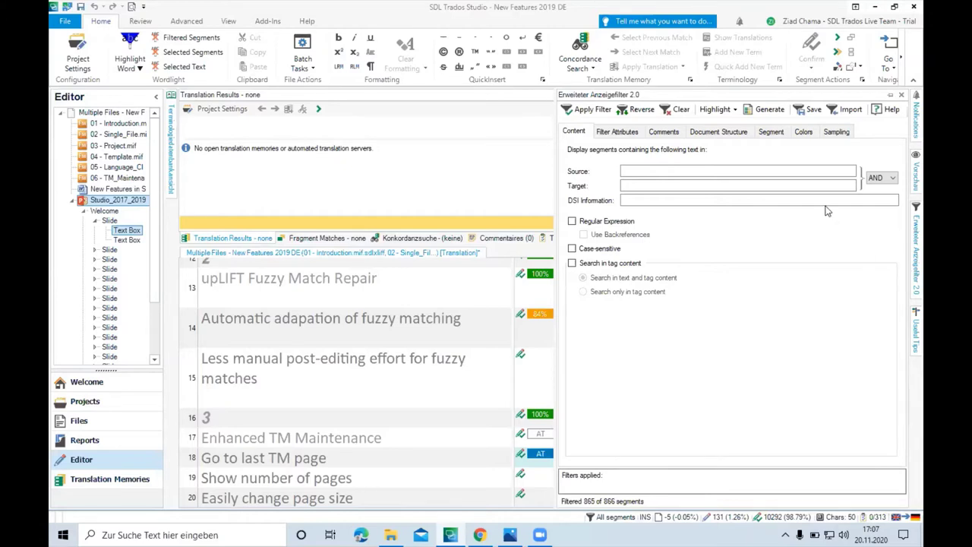
{"action": "left_click", "coordinate": [769, 132]}
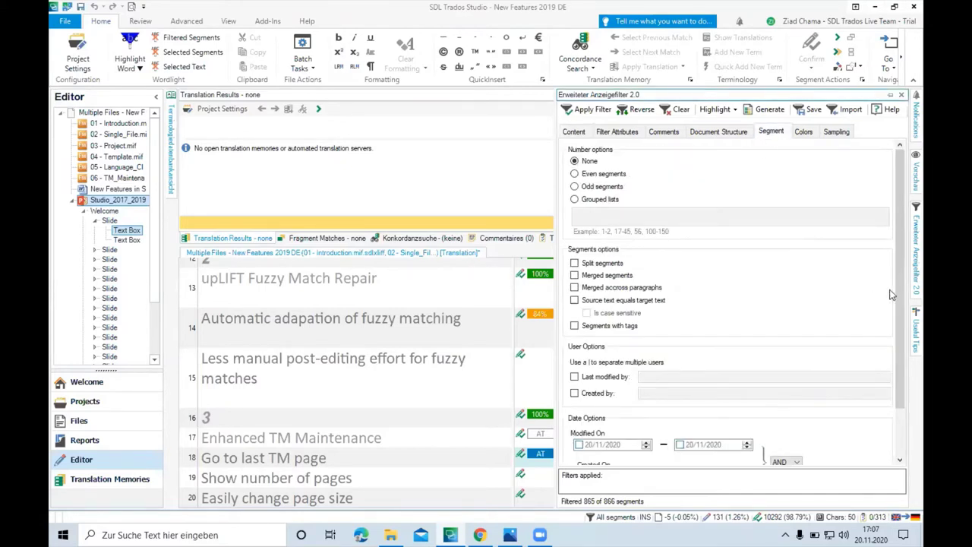
{"action": "left_click_drag", "start_coordinate": [899, 324], "coordinate": [896, 371]}
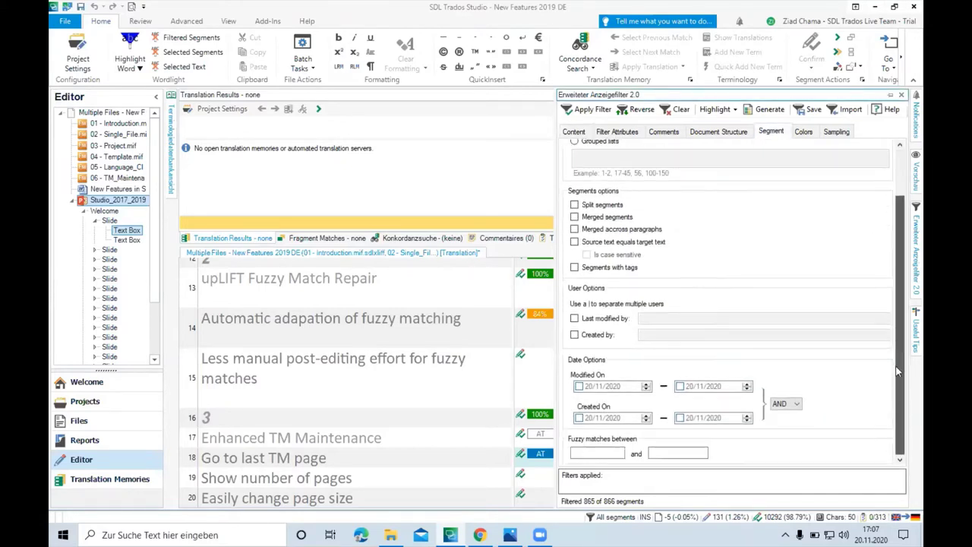
{"action": "left_click", "coordinate": [578, 452]}
{"action": "type", "text": "70"}
{"action": "key", "text": "Tab"}
{"action": "type", "text": "85"}
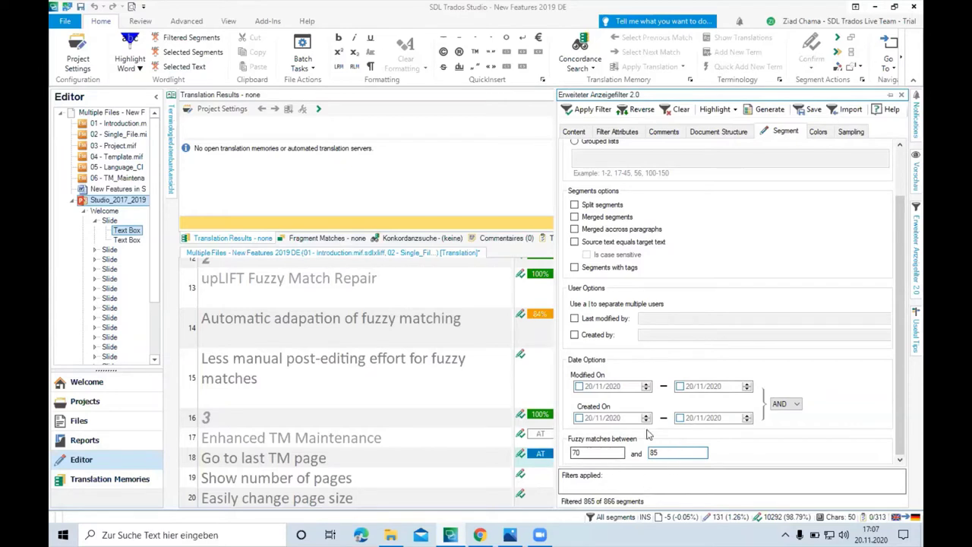
{"action": "left_click", "coordinate": [604, 111]}
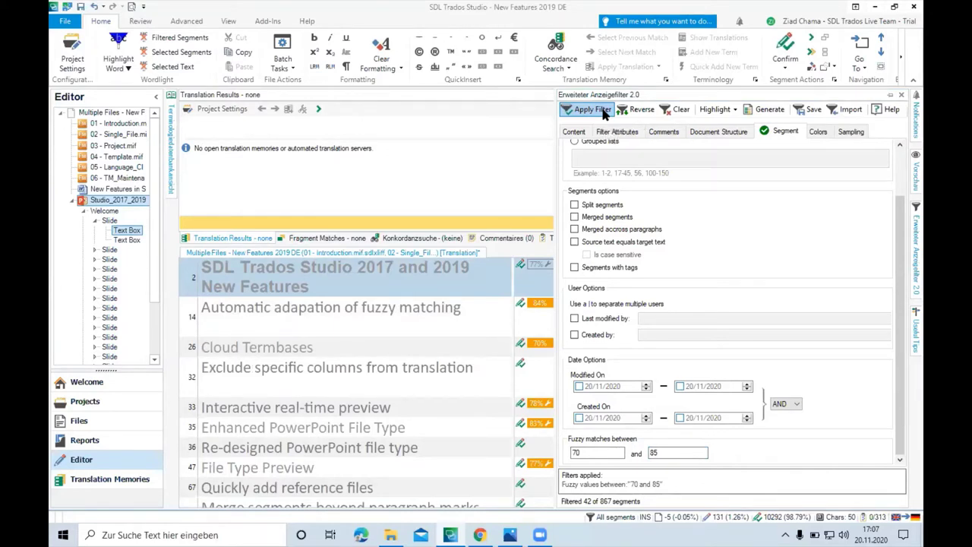
{"action": "left_click", "coordinate": [669, 110]}
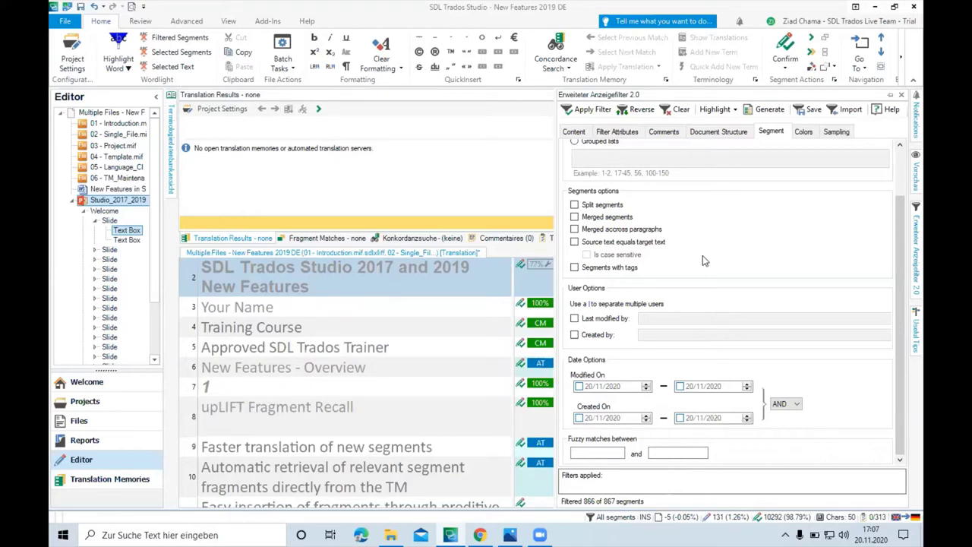
Apply a display filter for split segments and hide the filter panel.
{"action": "left_click", "coordinate": [576, 205]}
{"action": "left_click", "coordinate": [597, 111]}
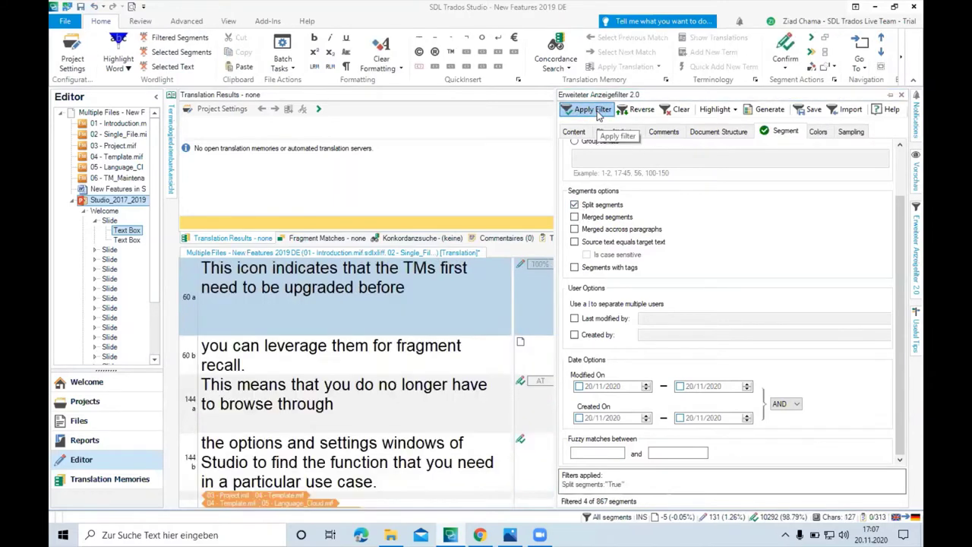
{"action": "left_click", "coordinate": [539, 282]}
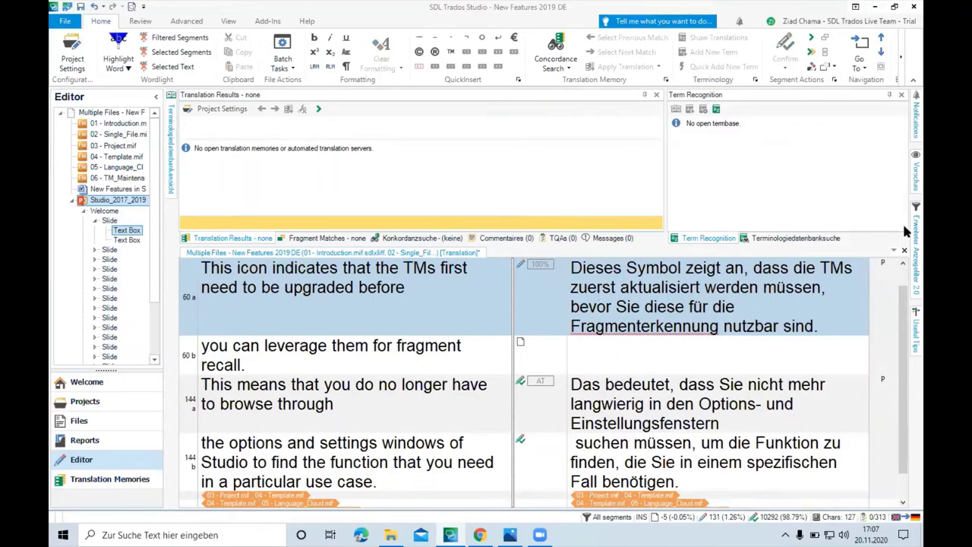
Switch the filter from split to merged segments, leaving only segment 89a visible.
{"action": "mouse_move", "coordinate": [907, 231]}
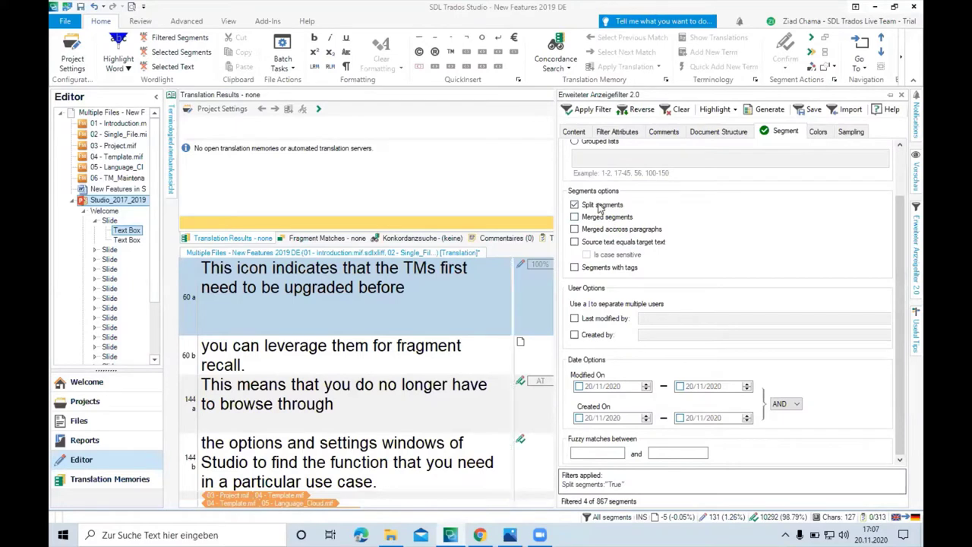
{"action": "left_click", "coordinate": [575, 204]}
{"action": "left_click", "coordinate": [575, 217]}
{"action": "left_click", "coordinate": [591, 110]}
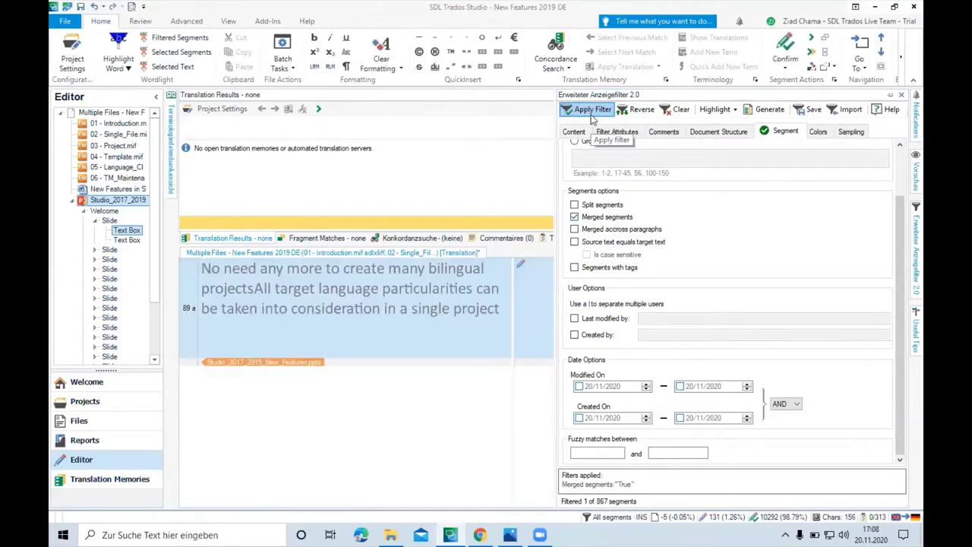
{"action": "left_click", "coordinate": [475, 321]}
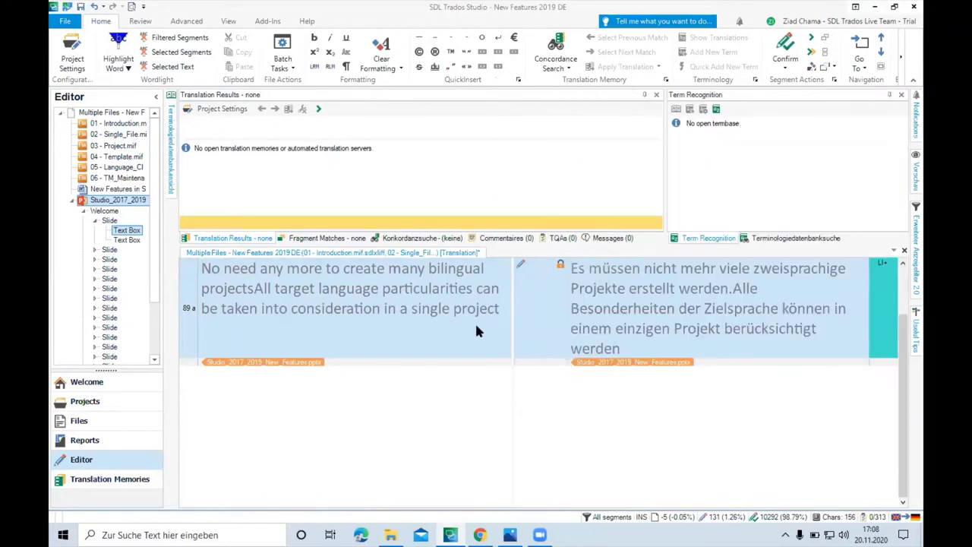
Uncheck Merged segments, clear the display filter, and show the segment colour list.
{"action": "mouse_move", "coordinate": [908, 258]}
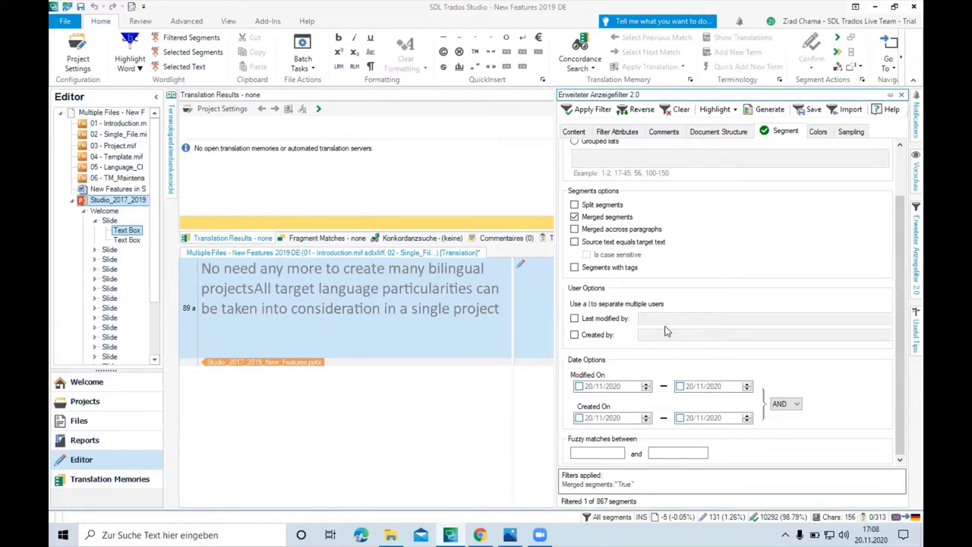
{"action": "left_click", "coordinate": [600, 218]}
{"action": "left_click", "coordinate": [673, 114]}
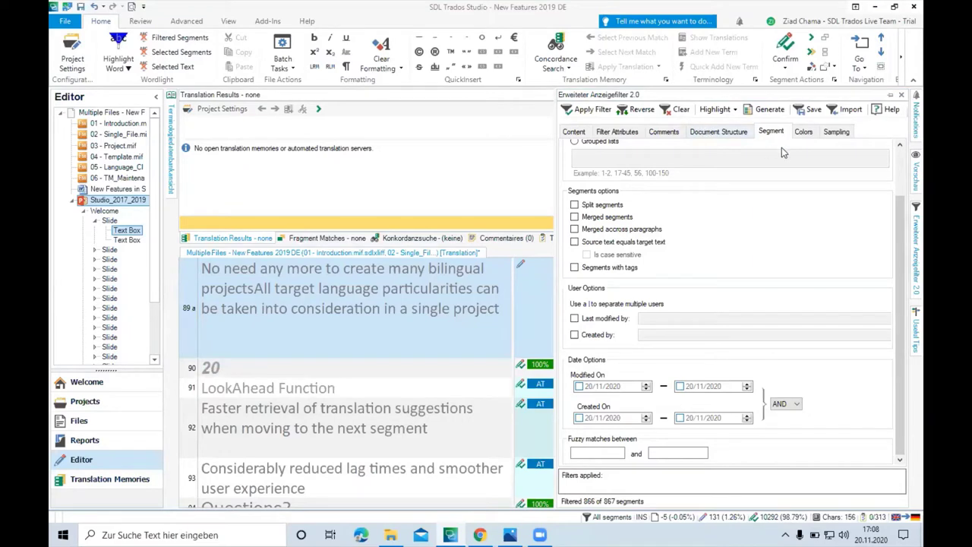
{"action": "left_click", "coordinate": [802, 133]}
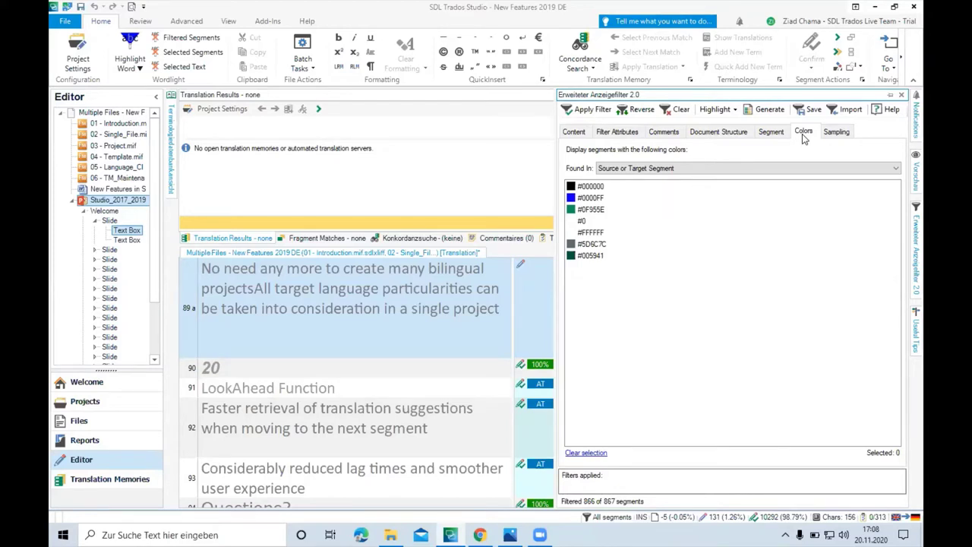
Filter the editor by colour #5D6C7C and hide the filter panel to view the results.
{"action": "left_click", "coordinate": [592, 244]}
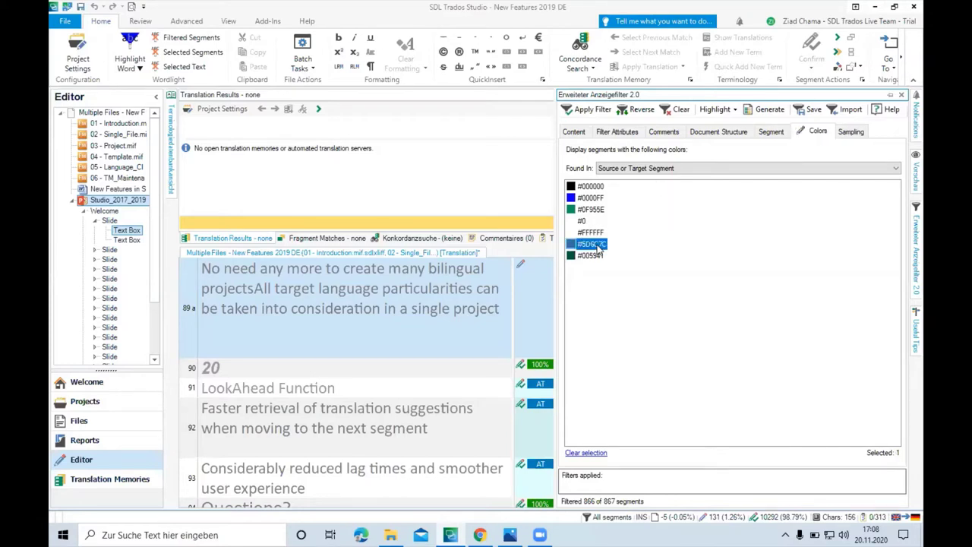
{"action": "left_click", "coordinate": [584, 110]}
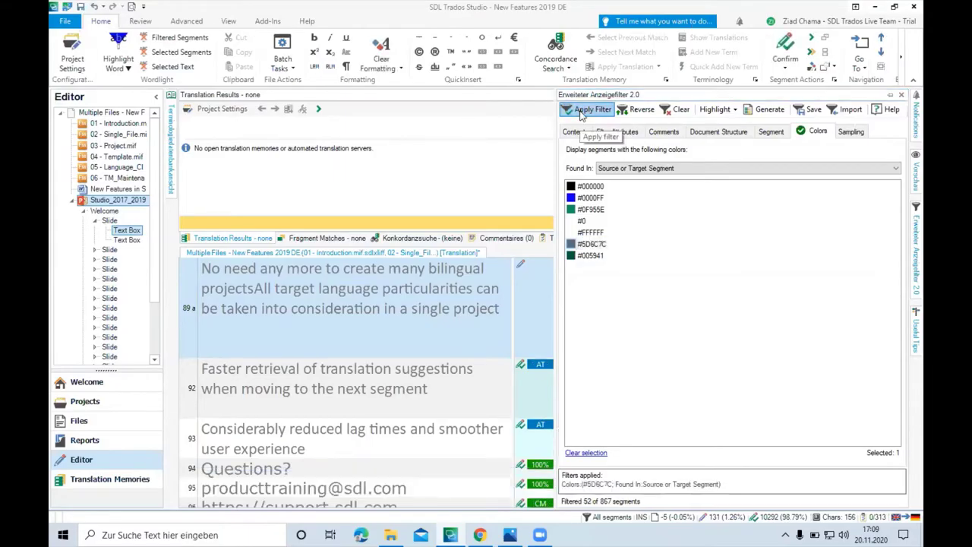
{"action": "left_click", "coordinate": [384, 307]}
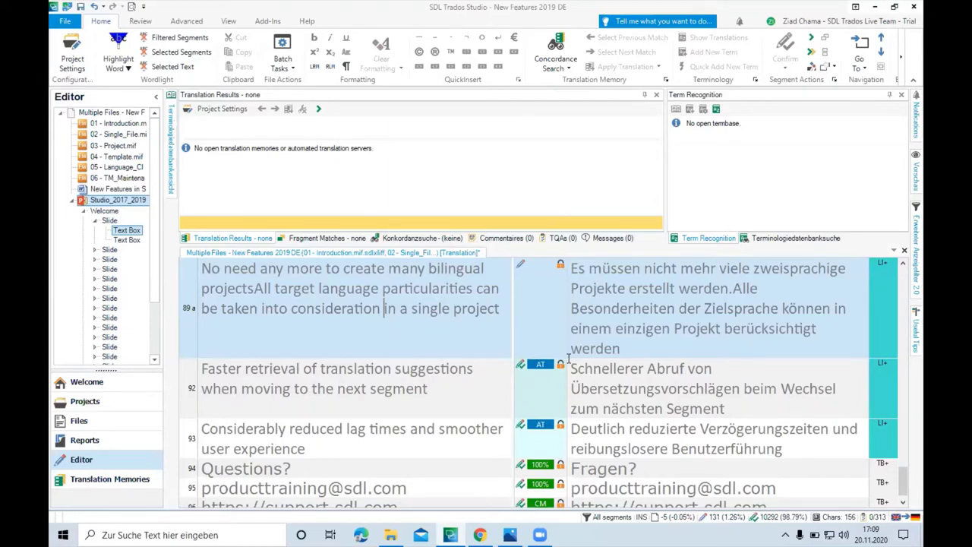
{"action": "mouse_move", "coordinate": [907, 251]}
Close the multi-file document, saving changes, and return to the Welcome page.
{"action": "left_click", "coordinate": [65, 20]}
{"action": "left_click", "coordinate": [73, 40]}
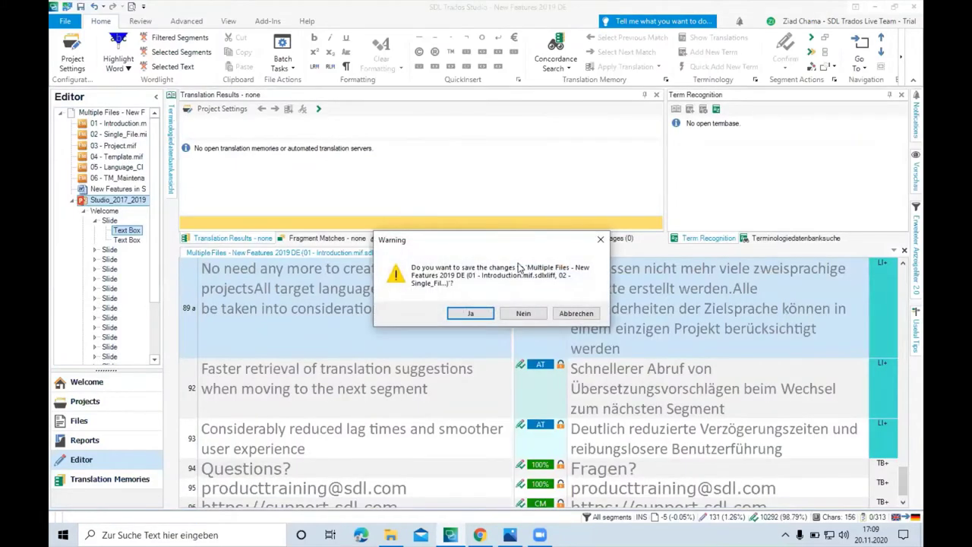
{"action": "left_click", "coordinate": [476, 317]}
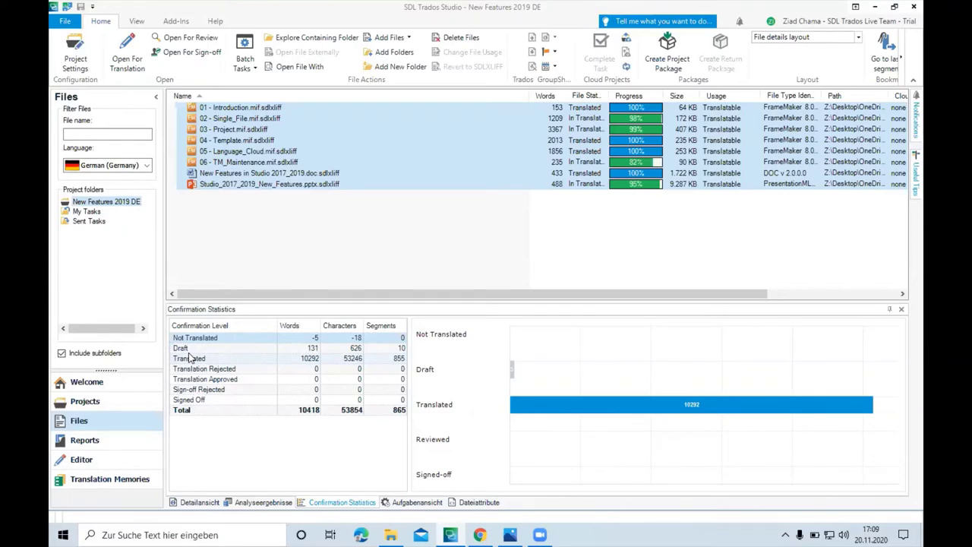
{"action": "left_click", "coordinate": [66, 387]}
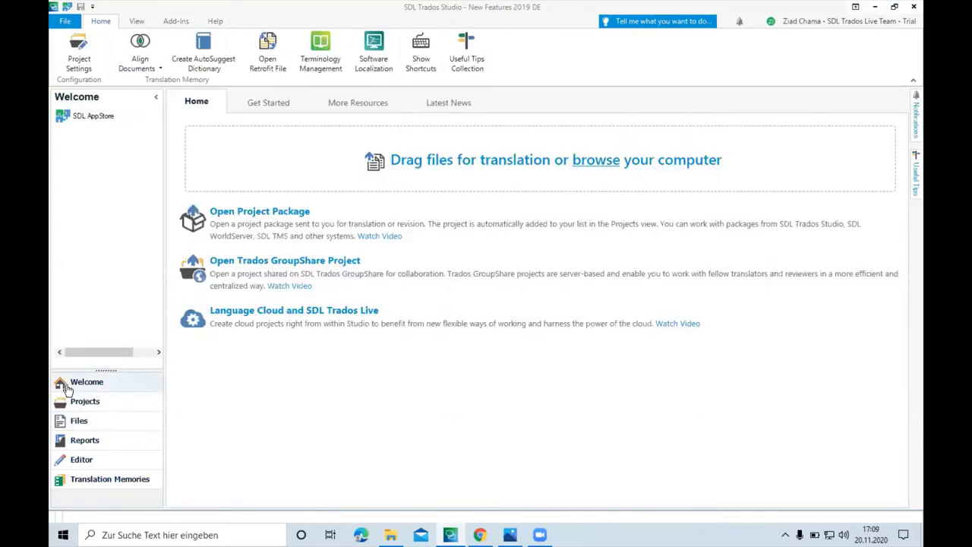
Choose sample.docx for translation and look at the new project type choices.
{"action": "left_click", "coordinate": [606, 161]}
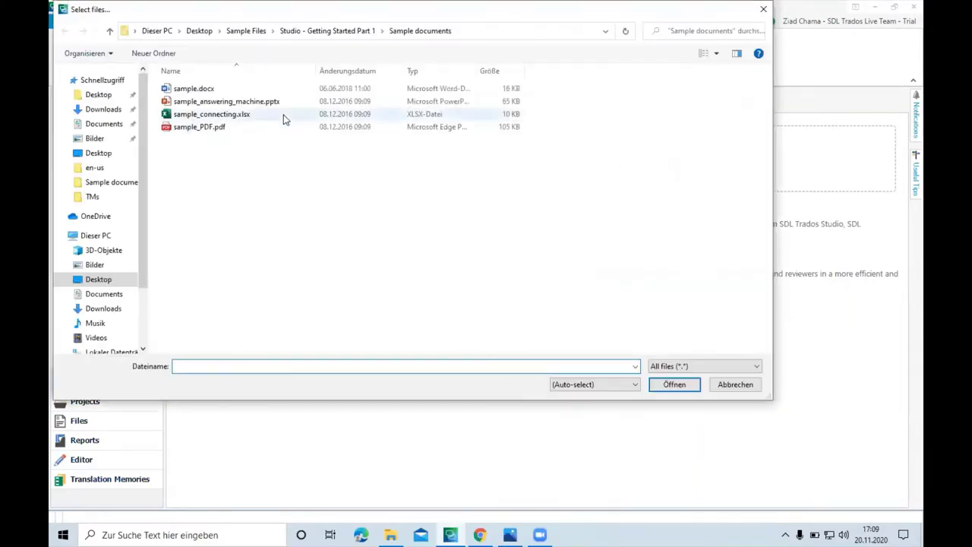
{"action": "double_click", "coordinate": [232, 87]}
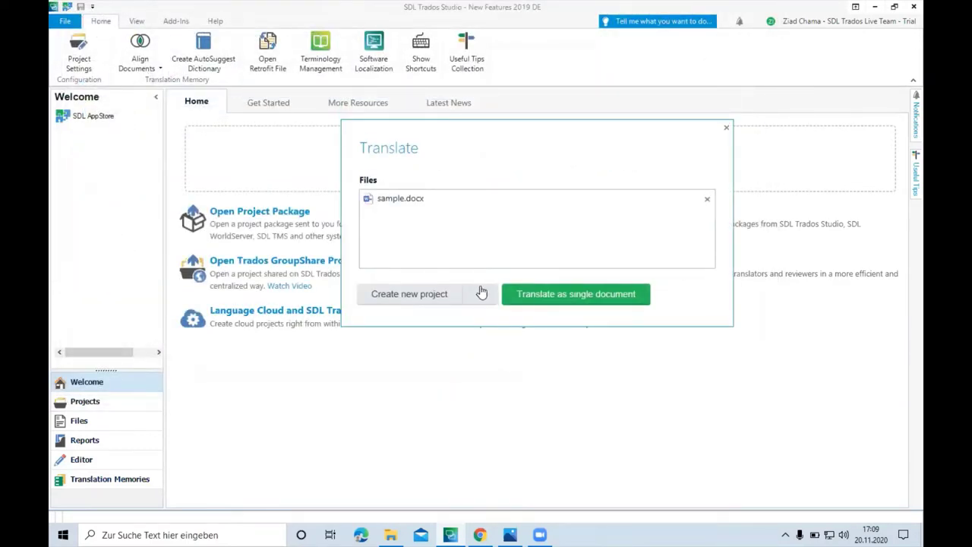
{"action": "left_click", "coordinate": [480, 294]}
{"action": "left_click", "coordinate": [480, 293]}
Review the local and cloud project options, then bring up the Trados Live dashboard in Chrome.
{"action": "left_click", "coordinate": [487, 302]}
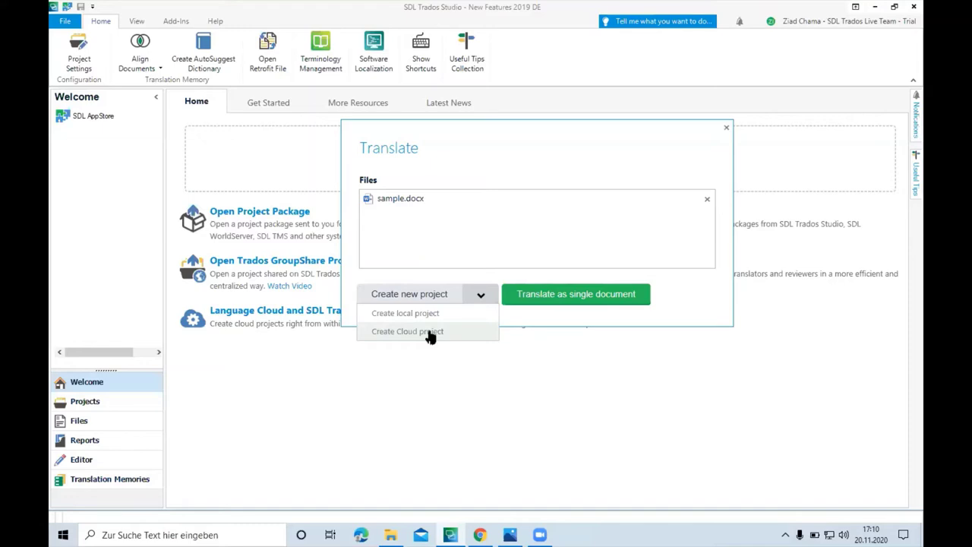
{"action": "left_click", "coordinate": [430, 334]}
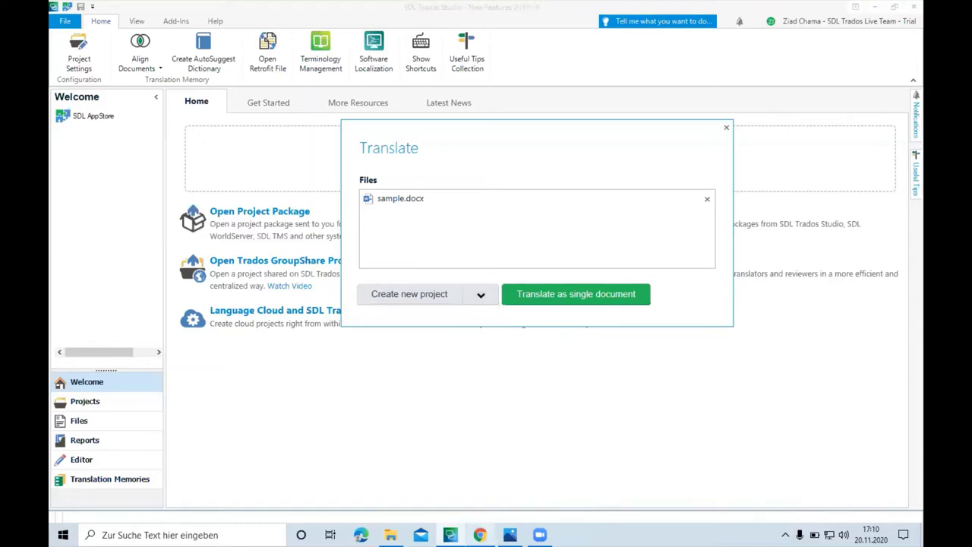
{"action": "left_click", "coordinate": [480, 534]}
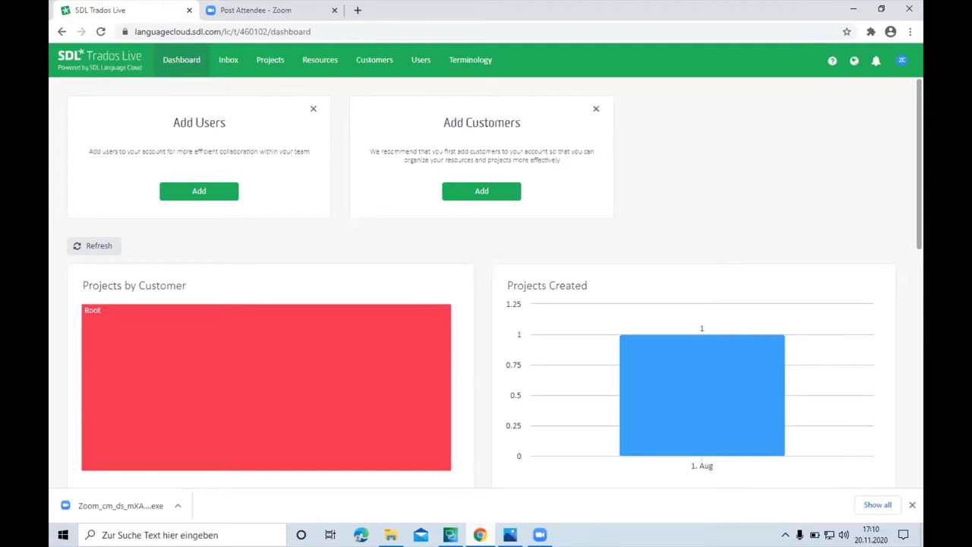
Glance at Studio's Translate dialog, then return to the Trados Live dashboard.
{"action": "left_click", "coordinate": [450, 535]}
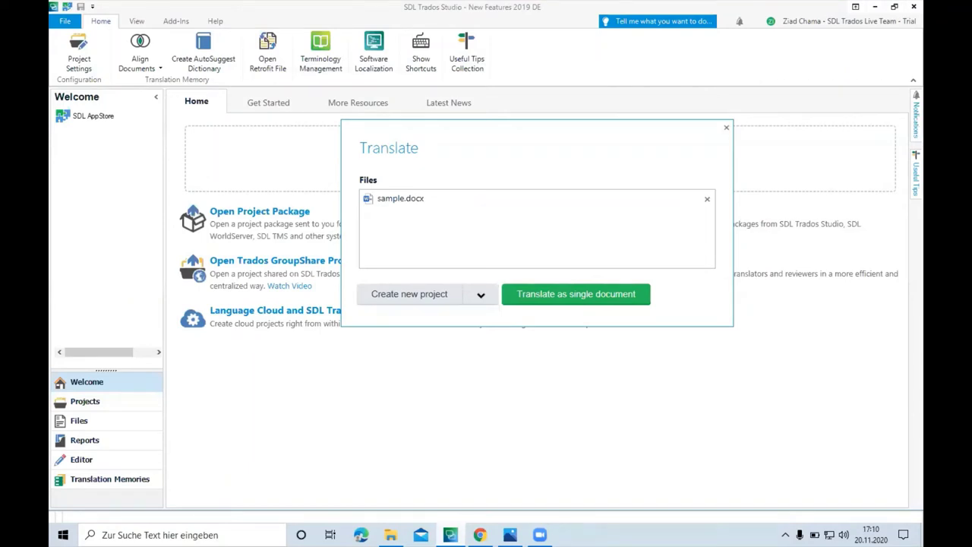
{"action": "left_click", "coordinate": [479, 535]}
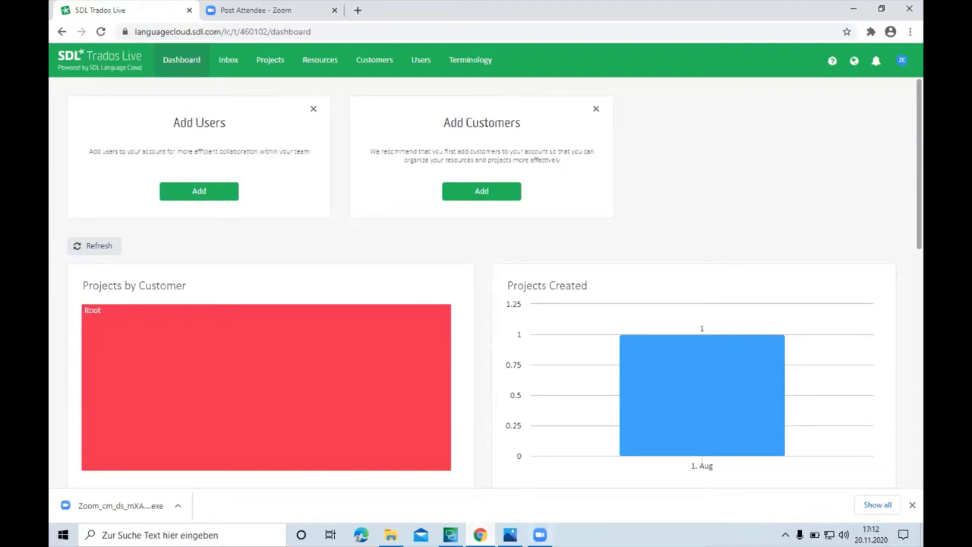
Open Resources > Translation Memories and select the Sample TM En-De memory.
{"action": "left_click", "coordinate": [318, 64]}
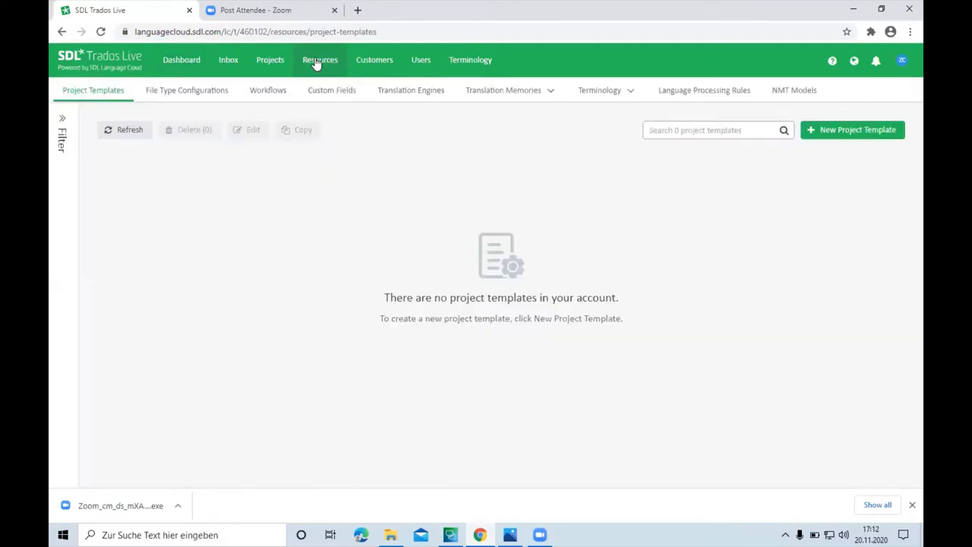
{"action": "left_click", "coordinate": [509, 98]}
{"action": "left_click", "coordinate": [504, 112]}
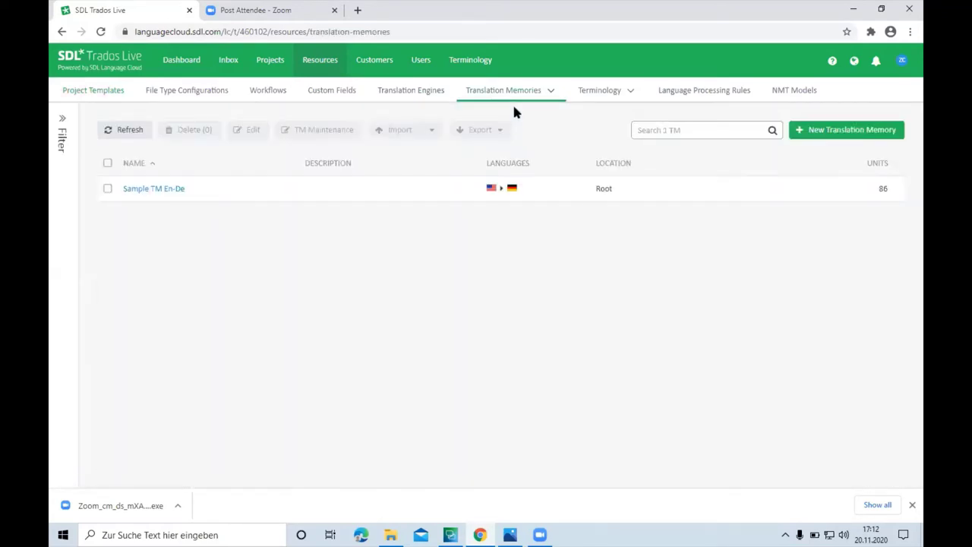
{"action": "left_click", "coordinate": [107, 189]}
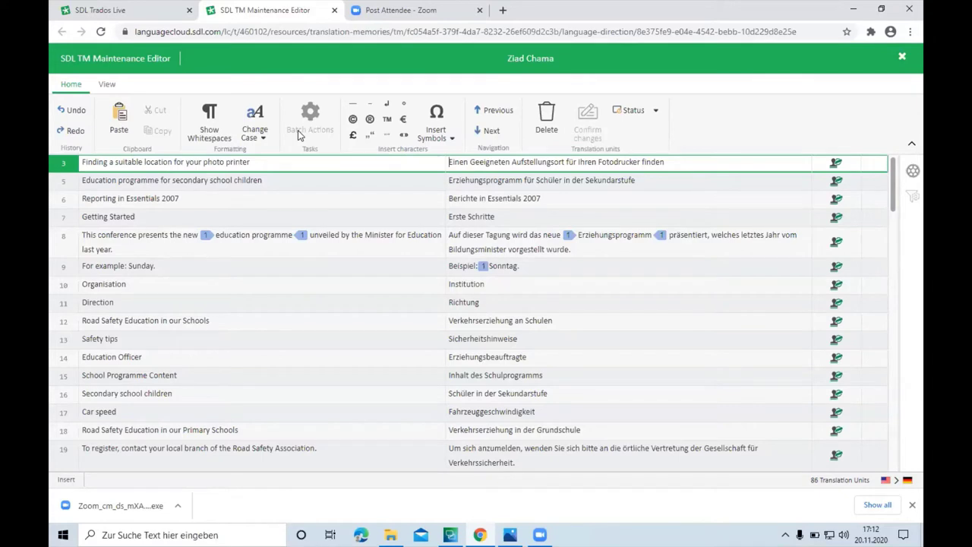
Close TM maintenance and start a new translation memory named 'Cloud TM', stored in Root.
{"action": "left_click", "coordinate": [902, 57]}
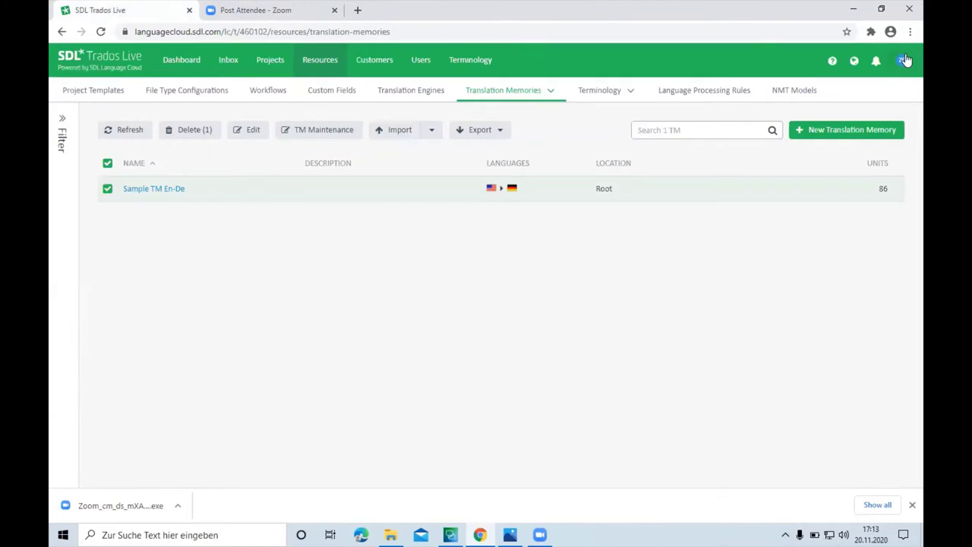
{"action": "left_click", "coordinate": [825, 133]}
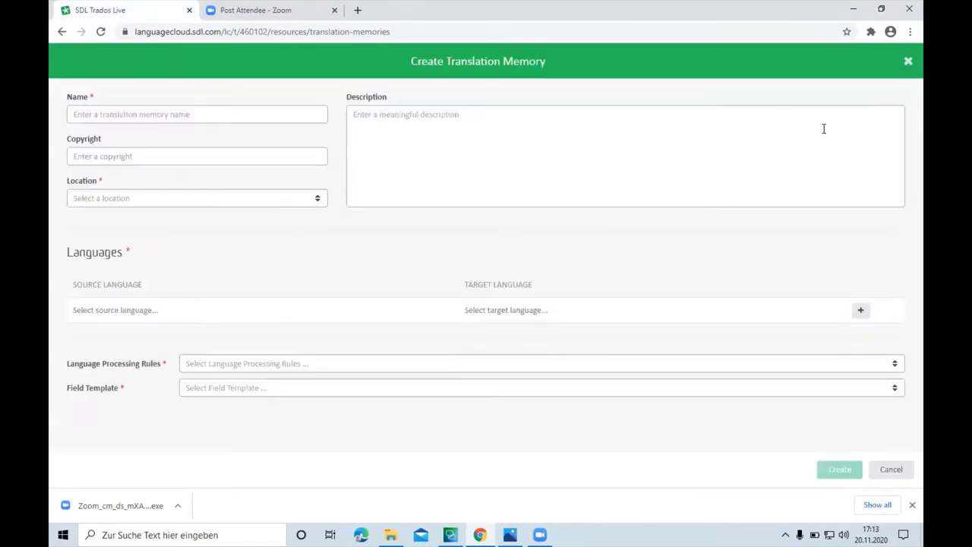
{"action": "left_click", "coordinate": [286, 113]}
{"action": "type", "text": "Cloud TM"}
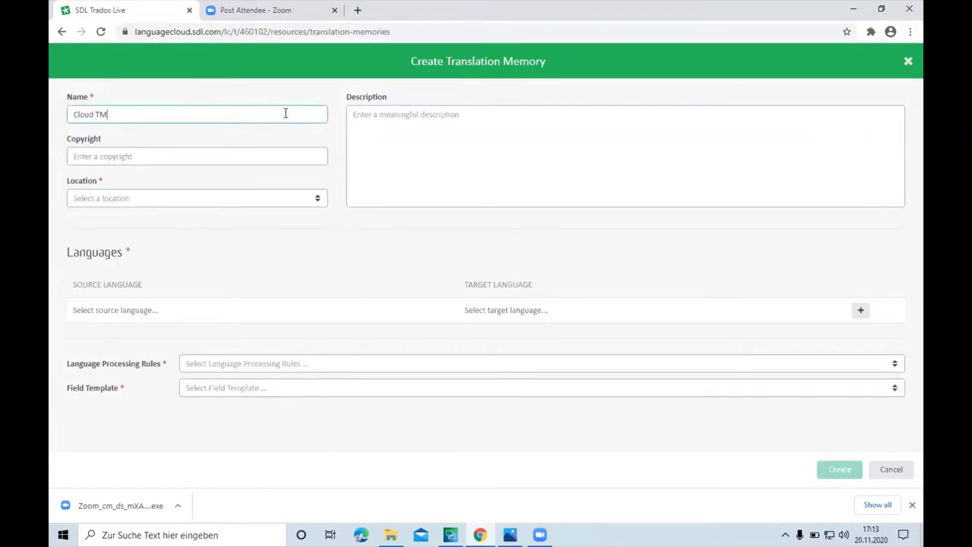
{"action": "left_click", "coordinate": [319, 201]}
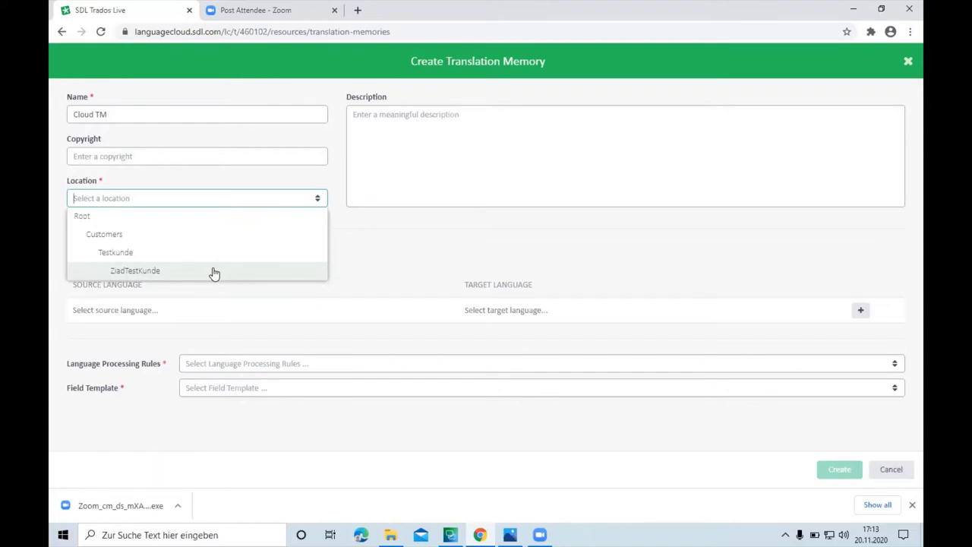
{"action": "left_click", "coordinate": [164, 220]}
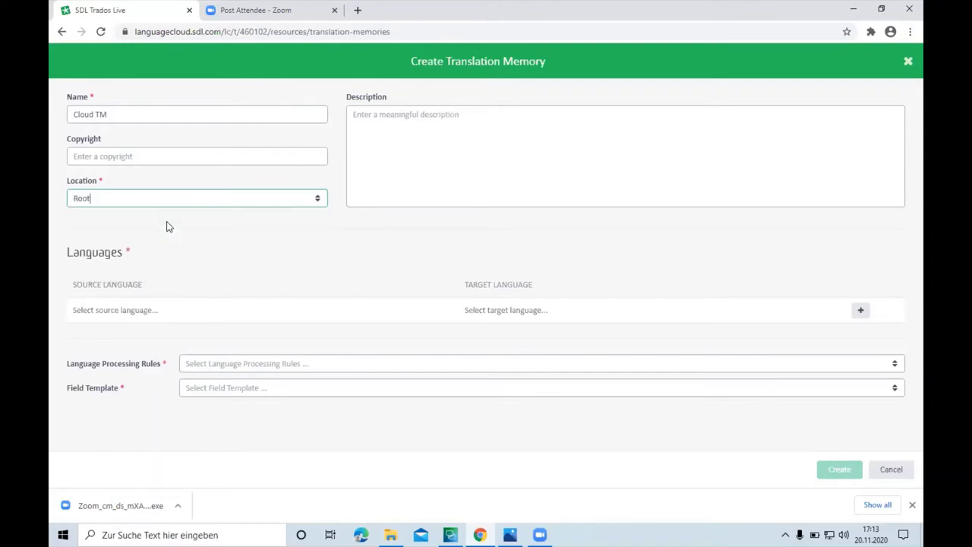
Set source English (United States) and target German (Germany) for Cloud TM.
{"action": "left_click", "coordinate": [189, 314]}
{"action": "left_click", "coordinate": [449, 312]}
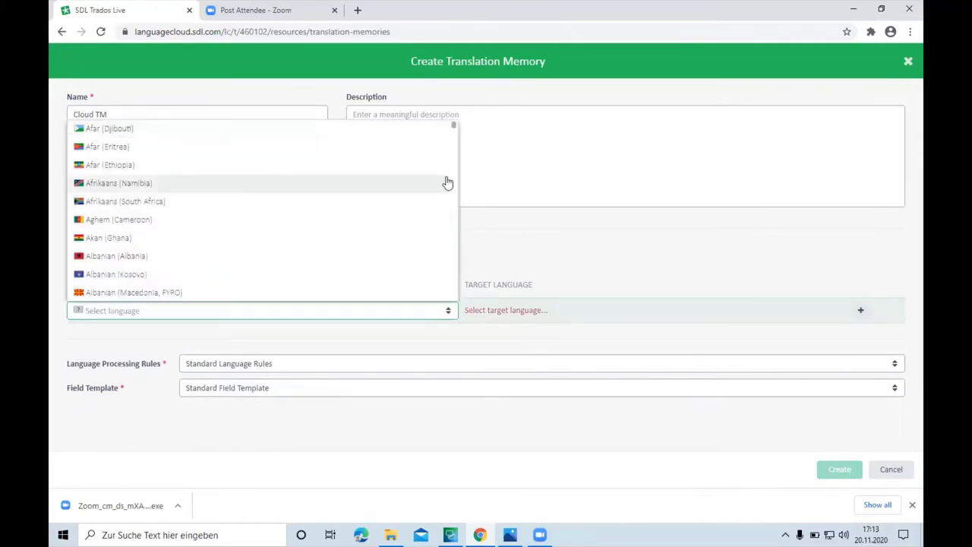
{"action": "type", "text": "engli"}
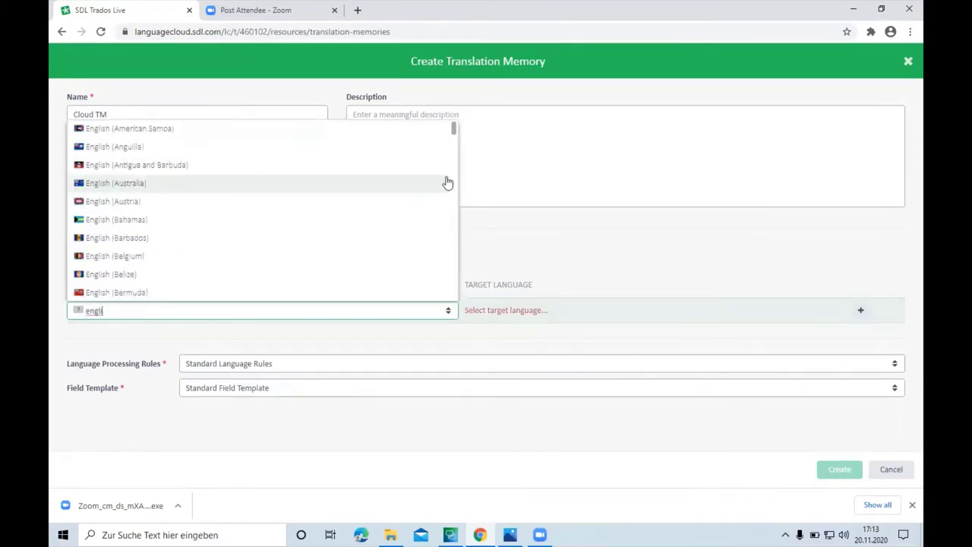
{"action": "scroll", "coordinate": [453, 174], "scroll_direction": "down", "scroll_amount": 1}
{"action": "scroll", "coordinate": [454, 228], "scroll_direction": "down", "scroll_amount": 15}
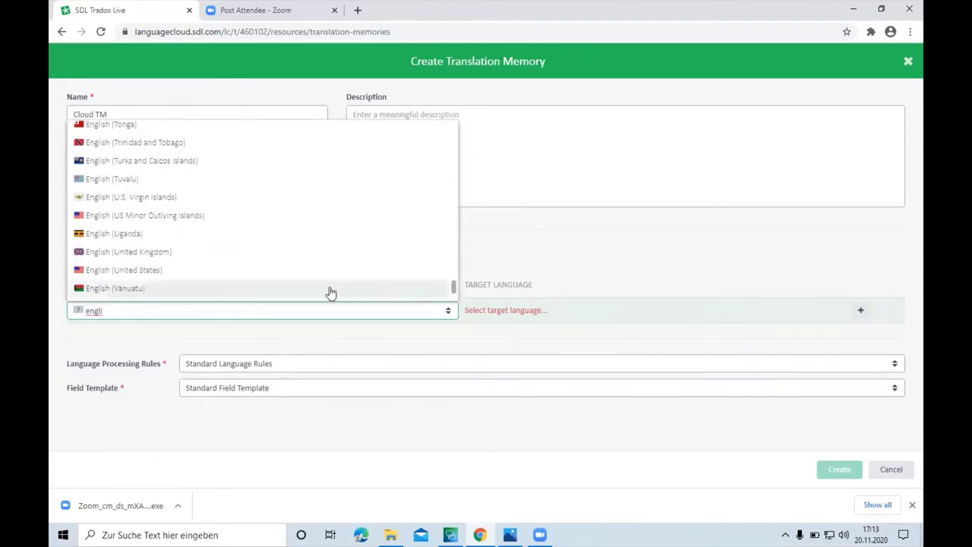
{"action": "left_click", "coordinate": [312, 277]}
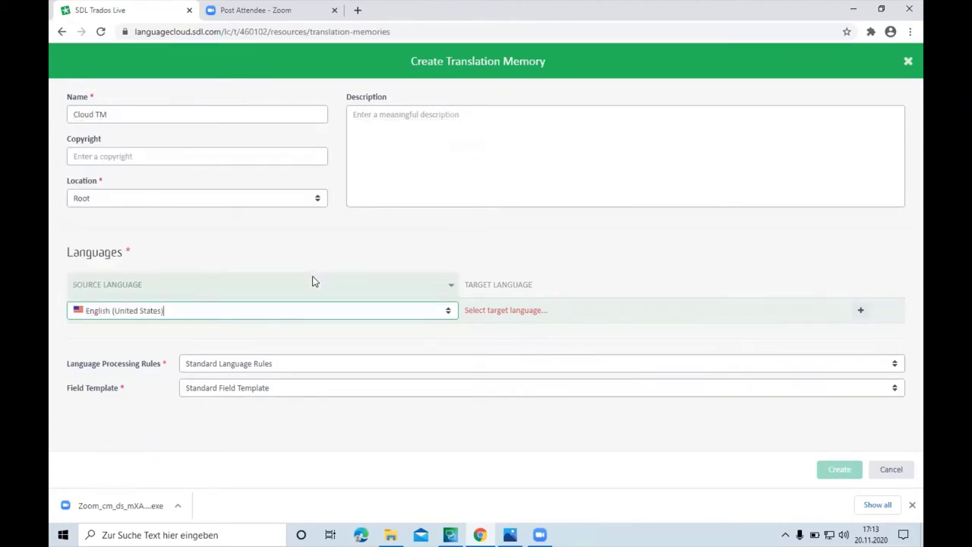
{"action": "left_click", "coordinate": [592, 307]}
{"action": "type", "text": "german"}
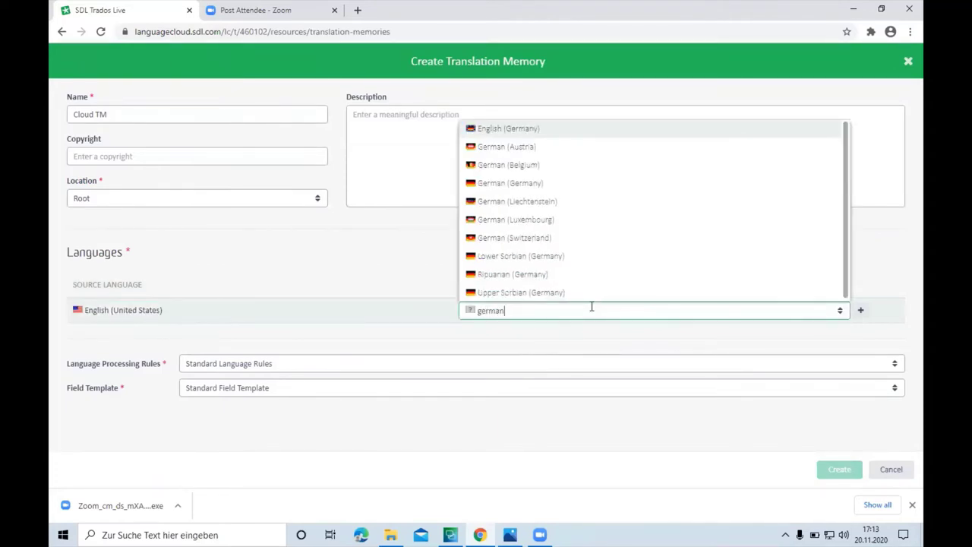
{"action": "left_click", "coordinate": [537, 184]}
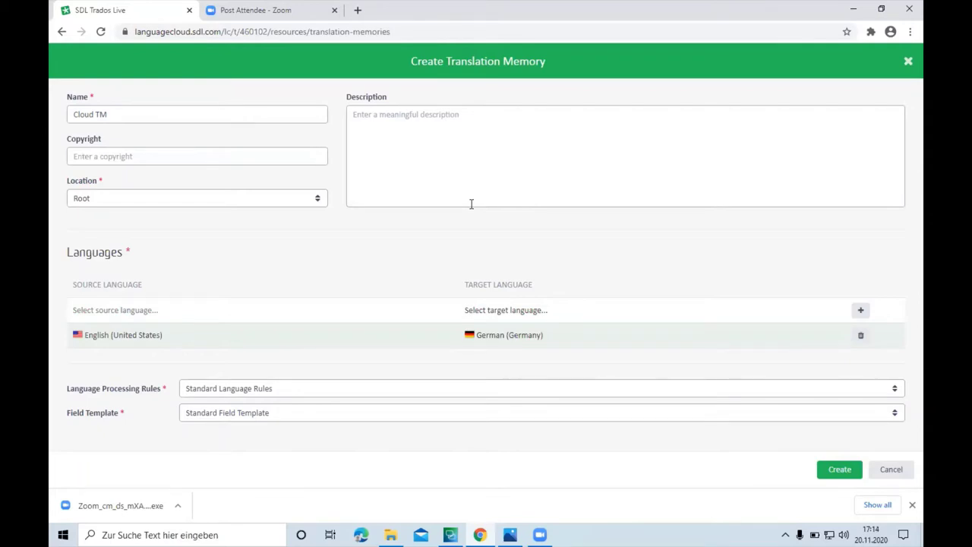
Create Cloud TM, select it and open its import options.
{"action": "left_click", "coordinate": [841, 471]}
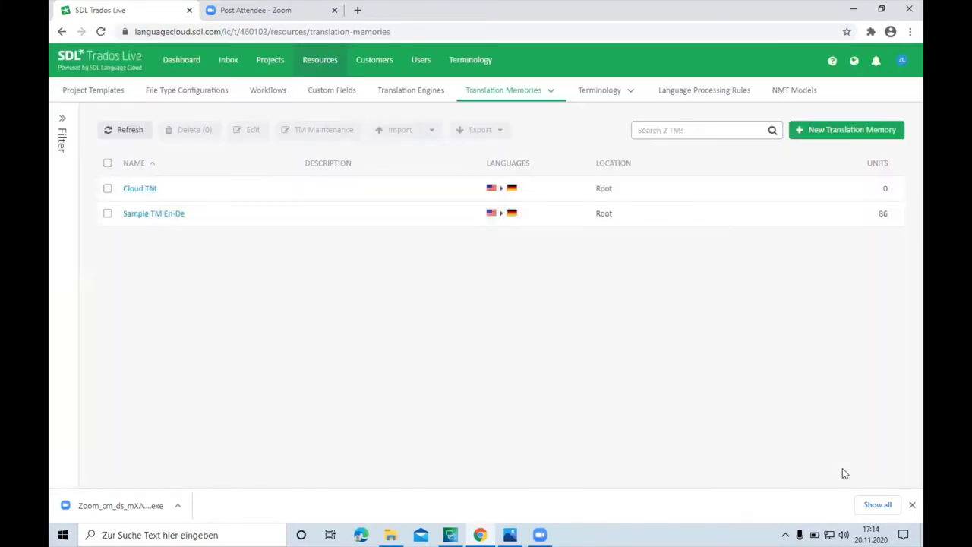
{"action": "left_click", "coordinate": [108, 189]}
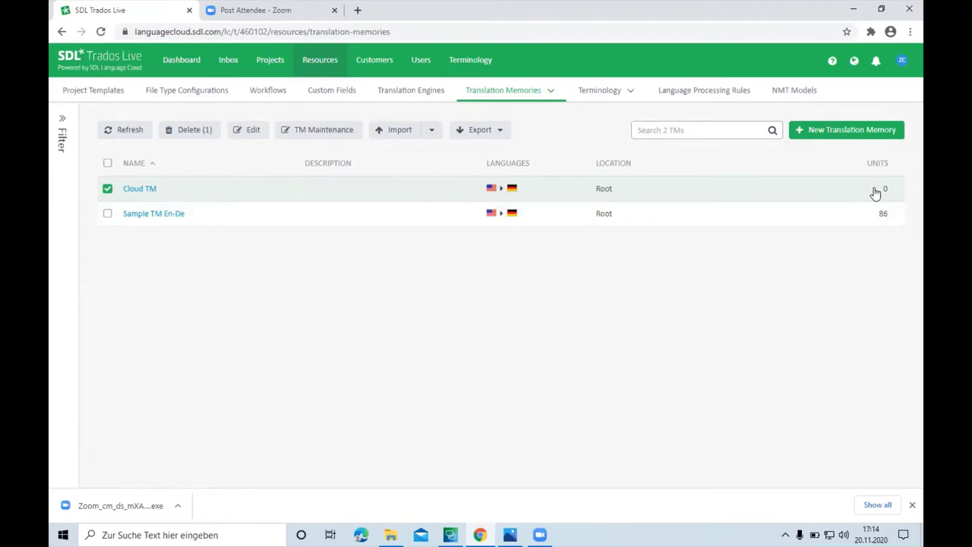
{"action": "left_click", "coordinate": [410, 132]}
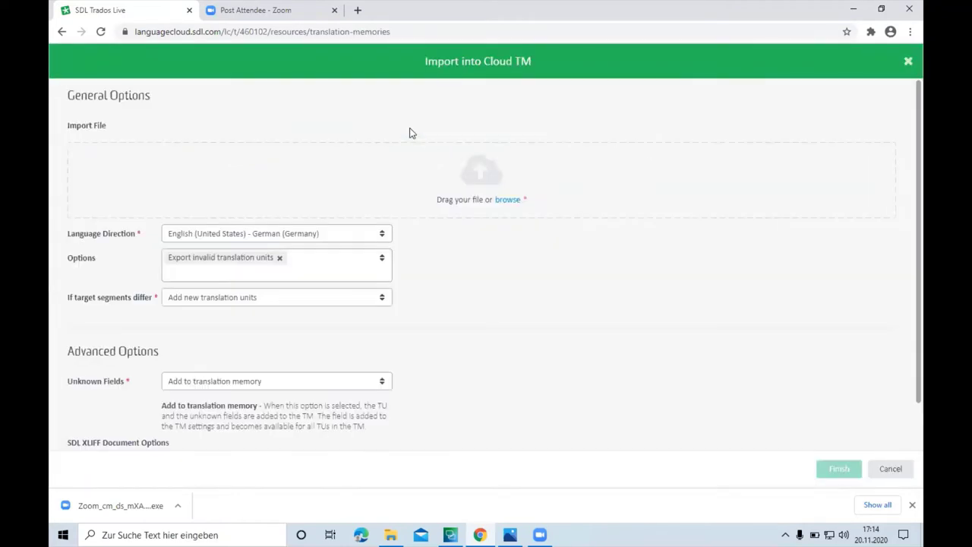
Browse to Desktop > Sample Files > Studio - Intermediate > 01_Project for the import file.
{"action": "left_click", "coordinate": [509, 202]}
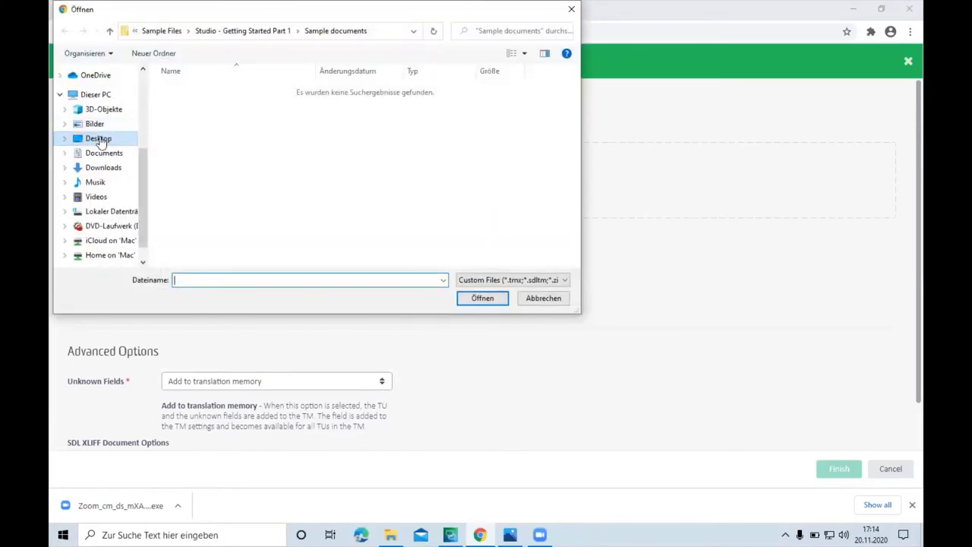
{"action": "left_click", "coordinate": [100, 139]}
{"action": "left_click", "coordinate": [191, 91]}
{"action": "double_click", "coordinate": [192, 91]}
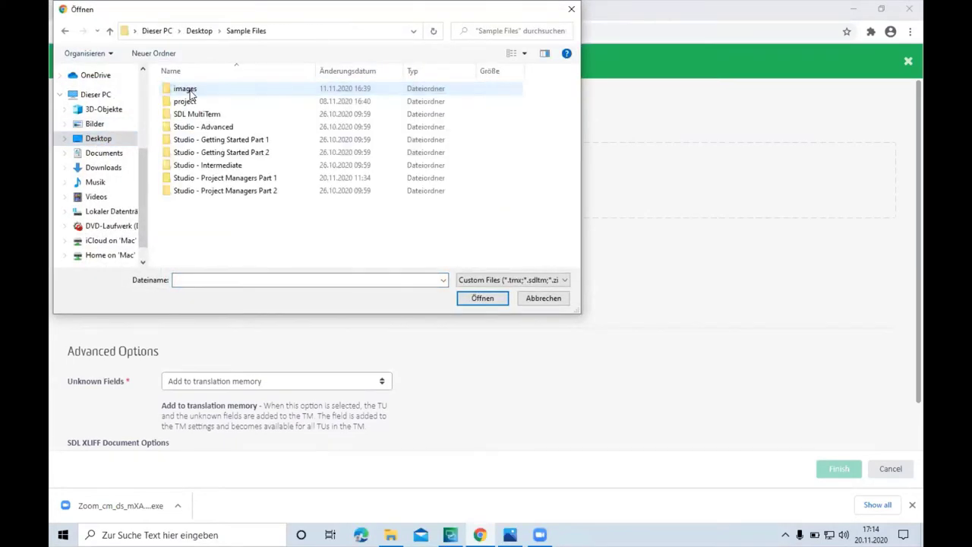
{"action": "key", "text": "Down"}
{"action": "key", "text": "Down"}
{"action": "key", "text": "Down"}
{"action": "key", "text": "Down"}
{"action": "key", "text": "Down"}
{"action": "key", "text": "Down"}
{"action": "key", "text": "Return"}
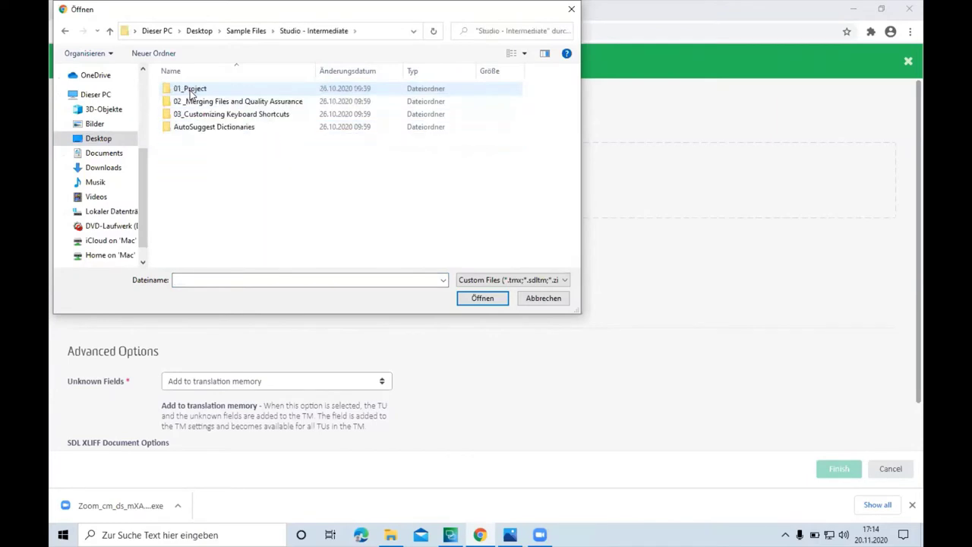
{"action": "key", "text": "Down"}
{"action": "key", "text": "Up"}
{"action": "key", "text": "Return"}
Pick Software_EN-US_DE-DE.sdltm from the TMs folder and start importing it.
{"action": "key", "text": "Down"}
{"action": "key", "text": "Down"}
{"action": "key", "text": "Up"}
{"action": "key", "text": "Down"}
{"action": "key", "text": "Return"}
{"action": "double_click", "coordinate": [195, 101]}
{"action": "left_click", "coordinate": [833, 469]}
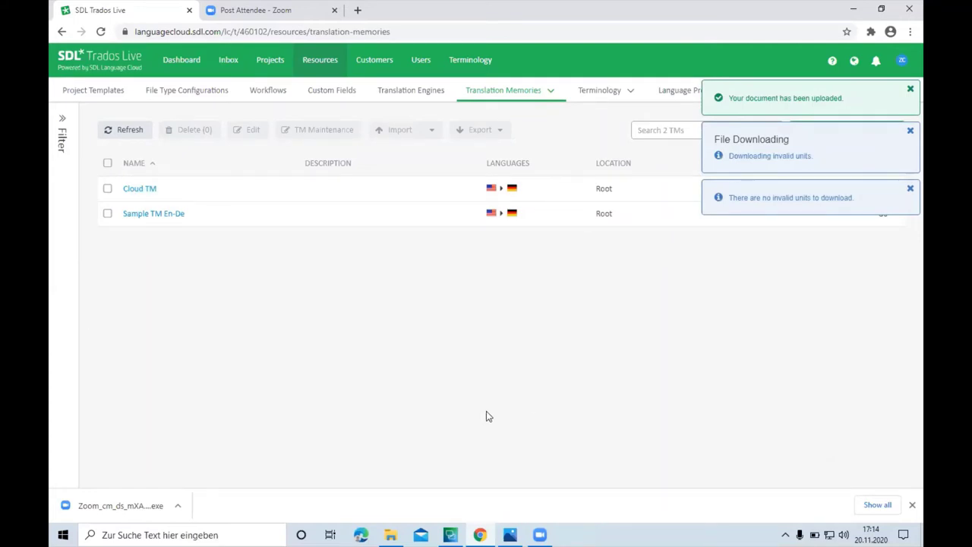
Select Cloud TM to view its 30 imported translation units.
{"action": "left_click", "coordinate": [107, 189]}
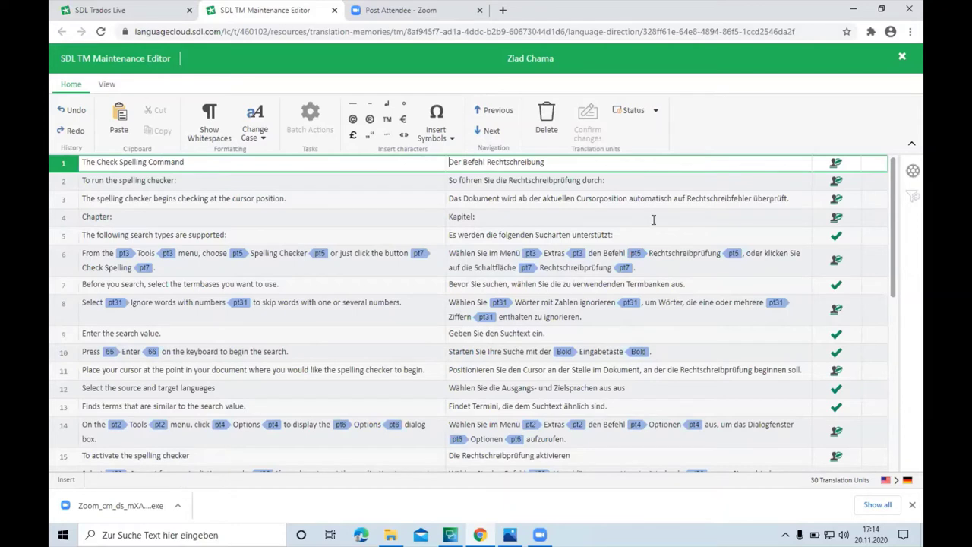
Close the TM Maintenance Editor, deselect Cloud TM and show the Terminology resource choices.
{"action": "left_click", "coordinate": [904, 57]}
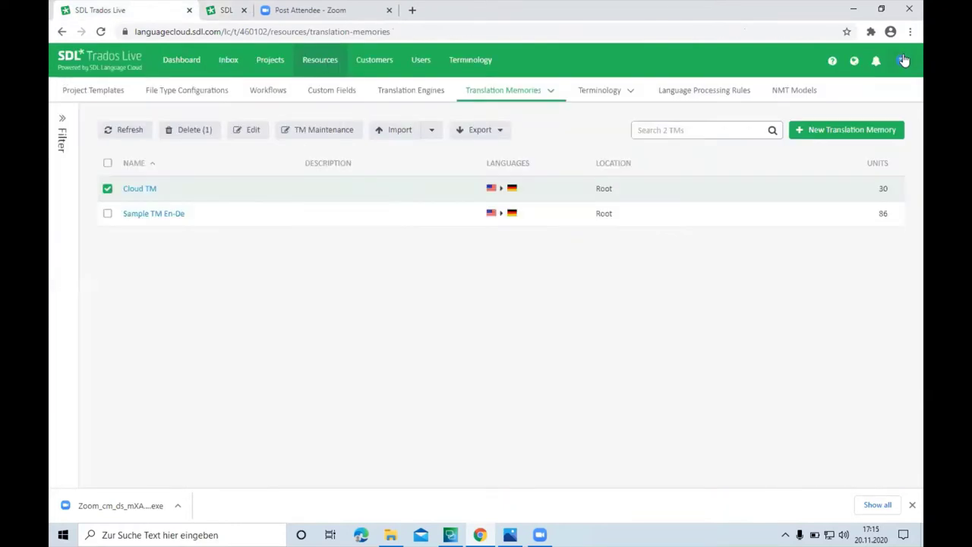
{"action": "left_click", "coordinate": [107, 190]}
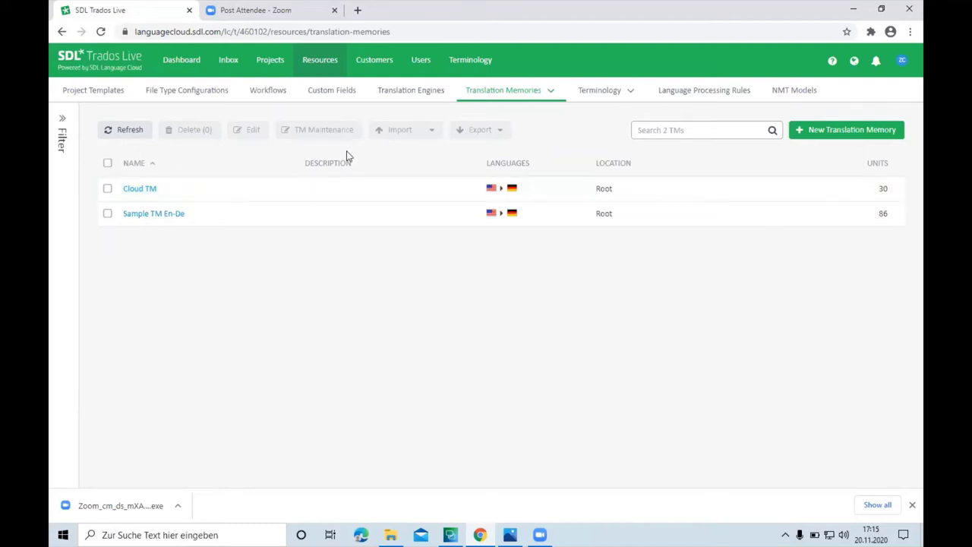
{"action": "left_click", "coordinate": [612, 91]}
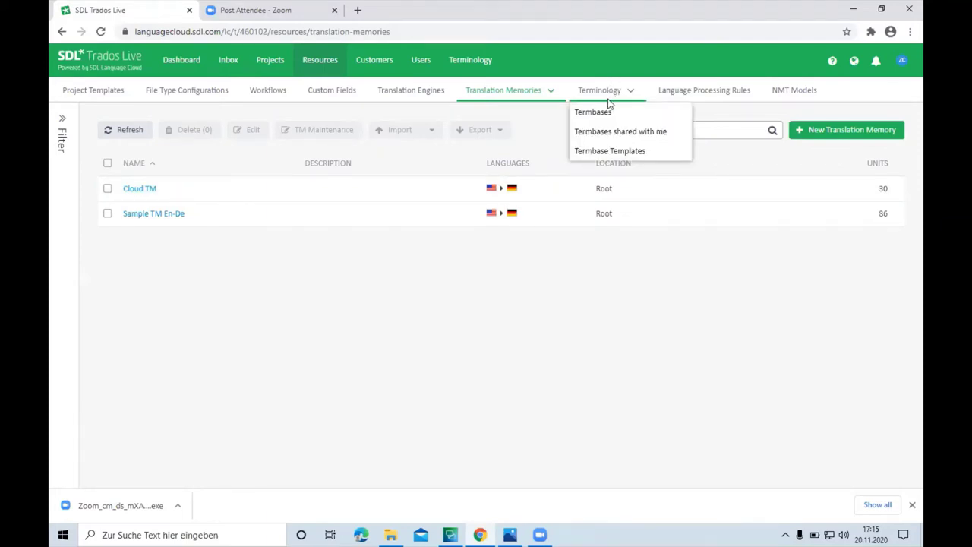
Open Sample Termbase and browse entries, searching for 'recht'.
{"action": "left_click", "coordinate": [606, 113]}
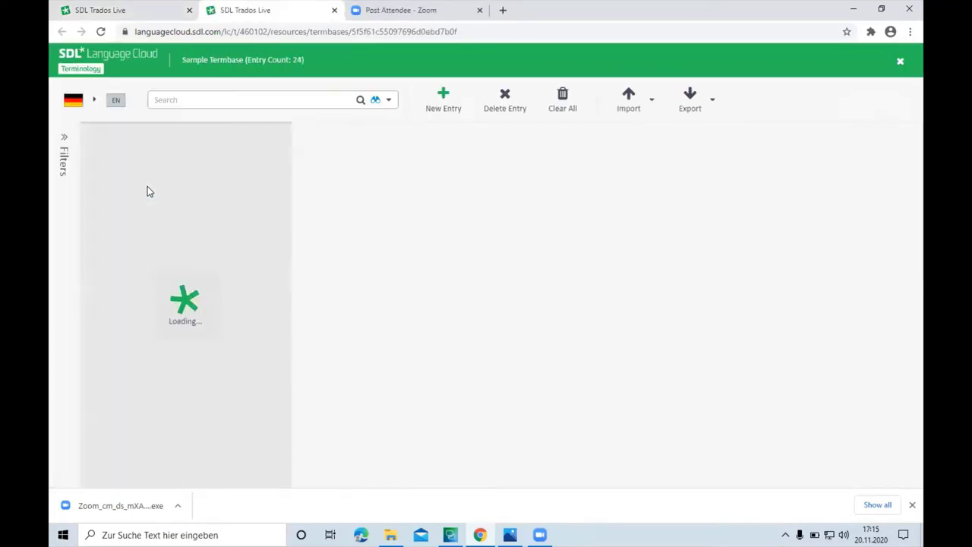
{"action": "left_click", "coordinate": [150, 191]}
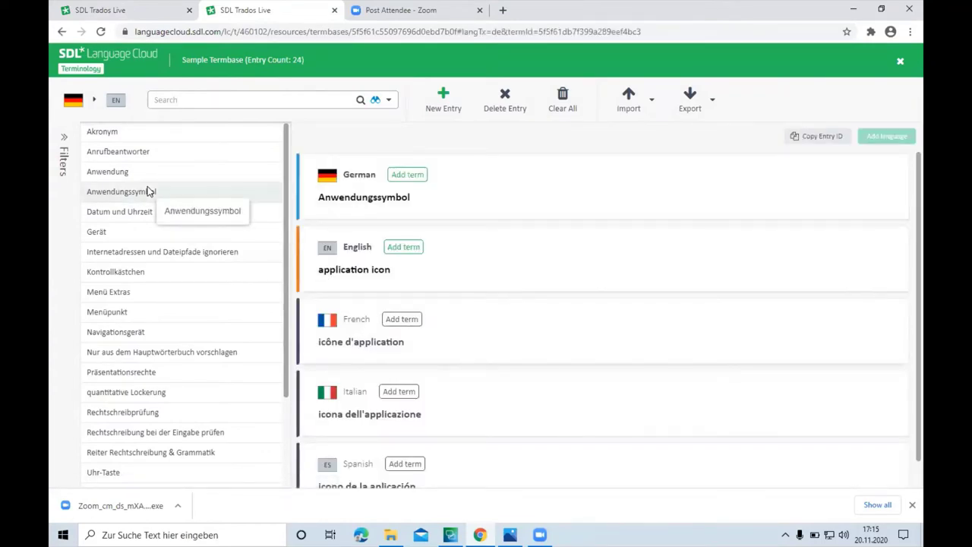
{"action": "left_click", "coordinate": [192, 100]}
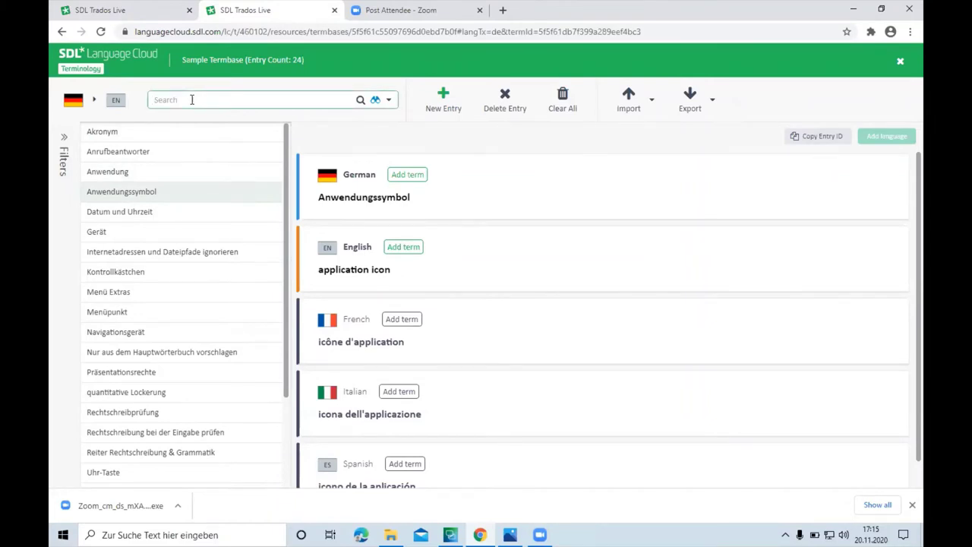
{"action": "type", "text": "recht"}
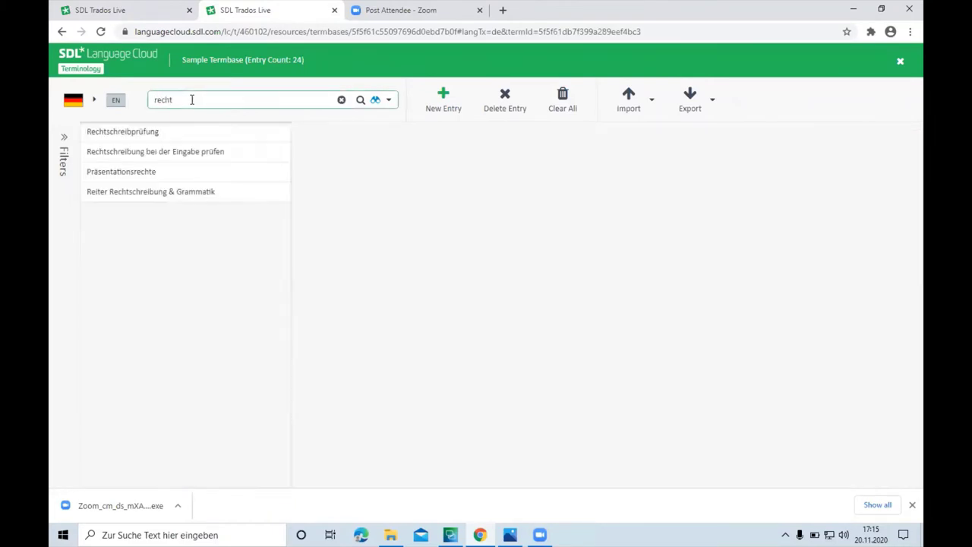
{"action": "left_click", "coordinate": [177, 139]}
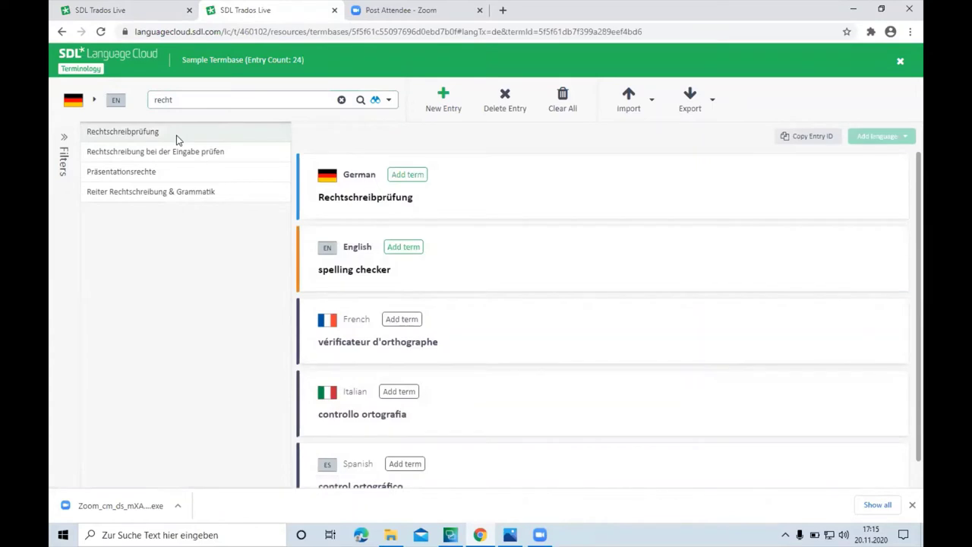
{"action": "left_click", "coordinate": [180, 154]}
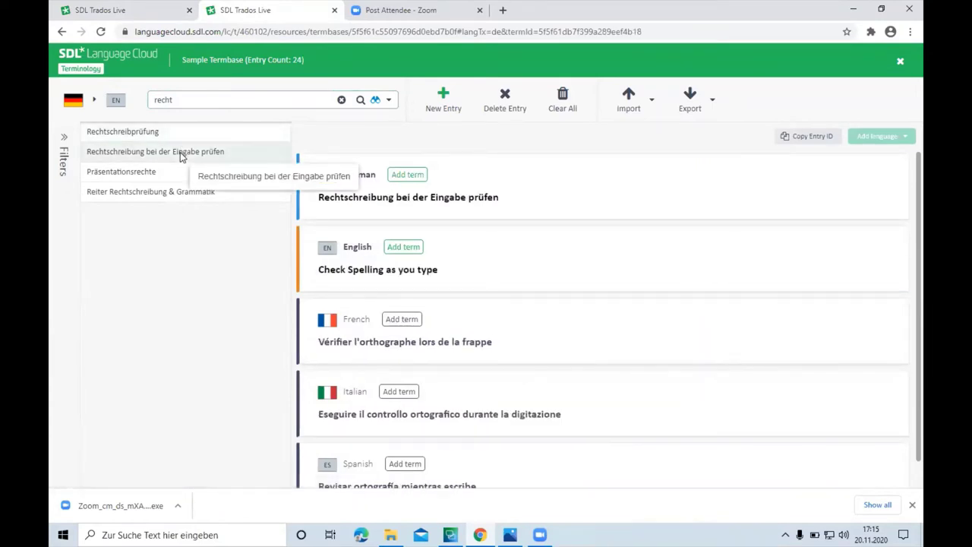
Add a new termbase entry with the German term Smartphone.
{"action": "left_click", "coordinate": [445, 99]}
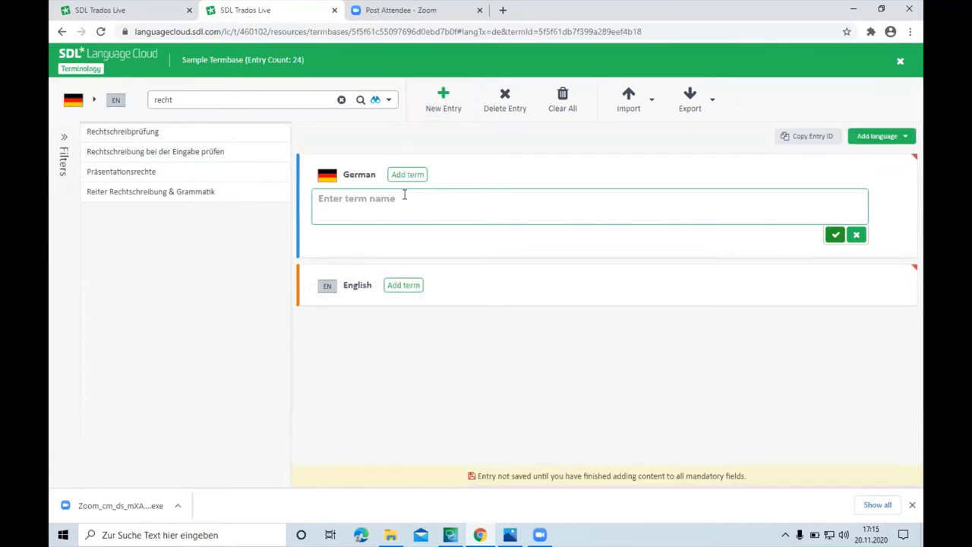
{"action": "type", "text": "Smartphone"}
{"action": "left_click", "coordinate": [393, 277]}
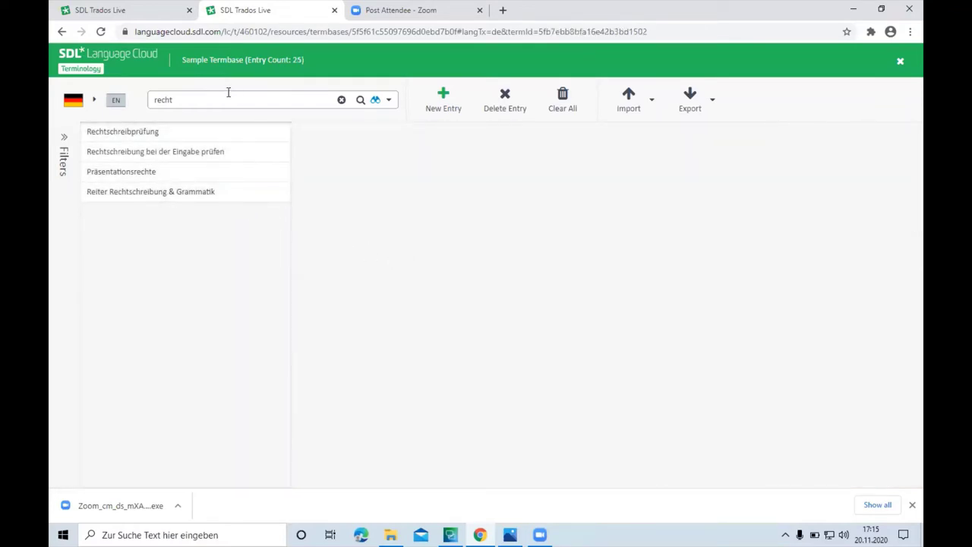
Search the termbase for 'smar' and open the Smartphone entry.
{"action": "left_click", "coordinate": [341, 99]}
{"action": "type", "text": "smar"}
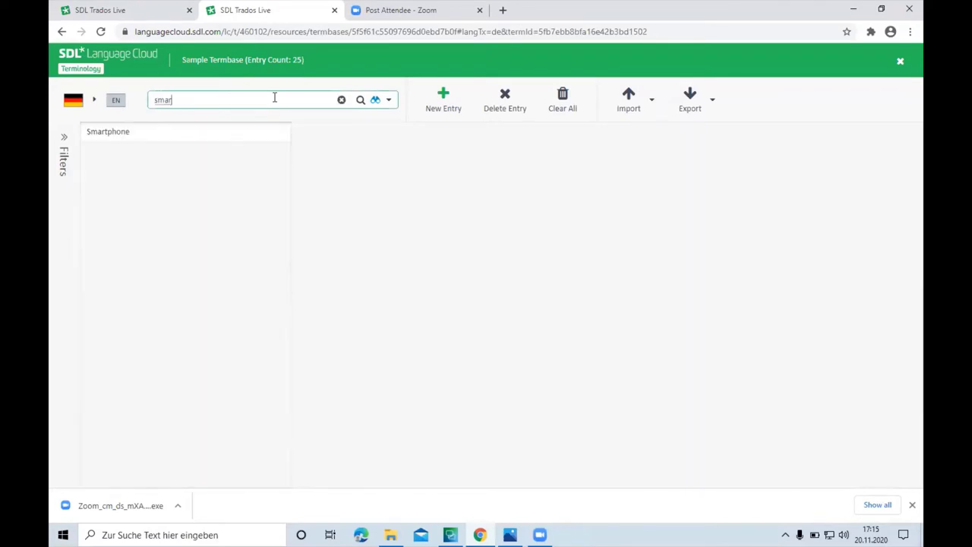
{"action": "left_click", "coordinate": [152, 132]}
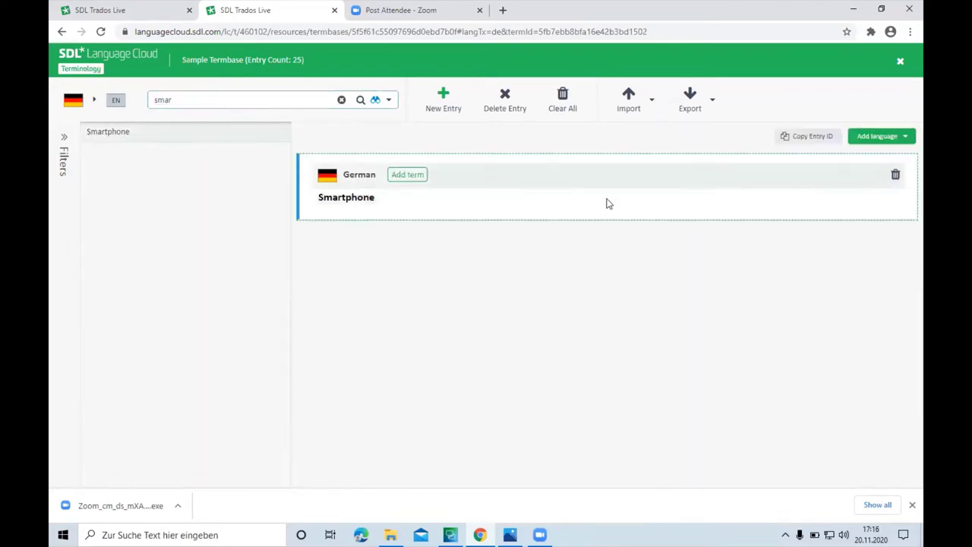
Add the English term smartphone to the entry and close the termbase editor.
{"action": "left_click", "coordinate": [876, 136]}
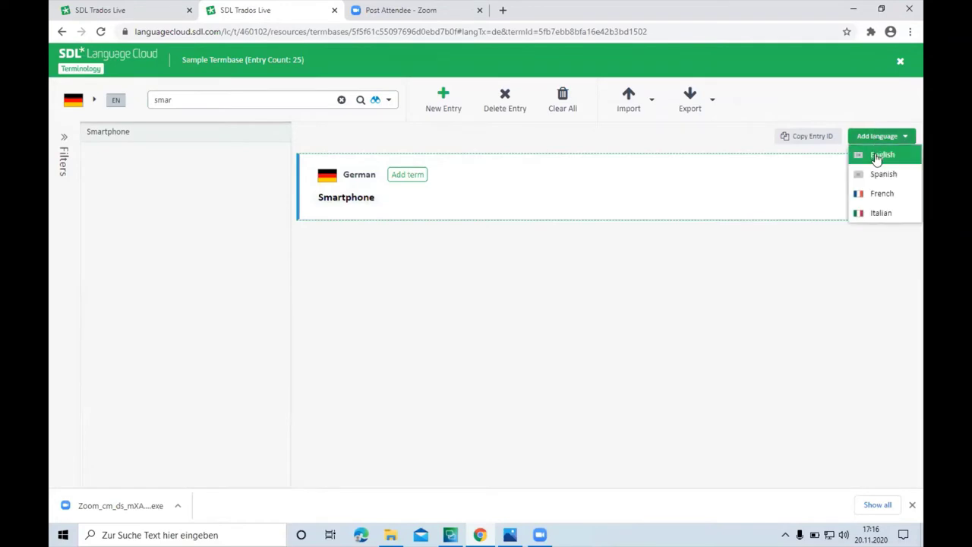
{"action": "left_click", "coordinate": [879, 154]}
{"action": "type", "text": "smartphone"}
{"action": "left_click", "coordinate": [834, 315]}
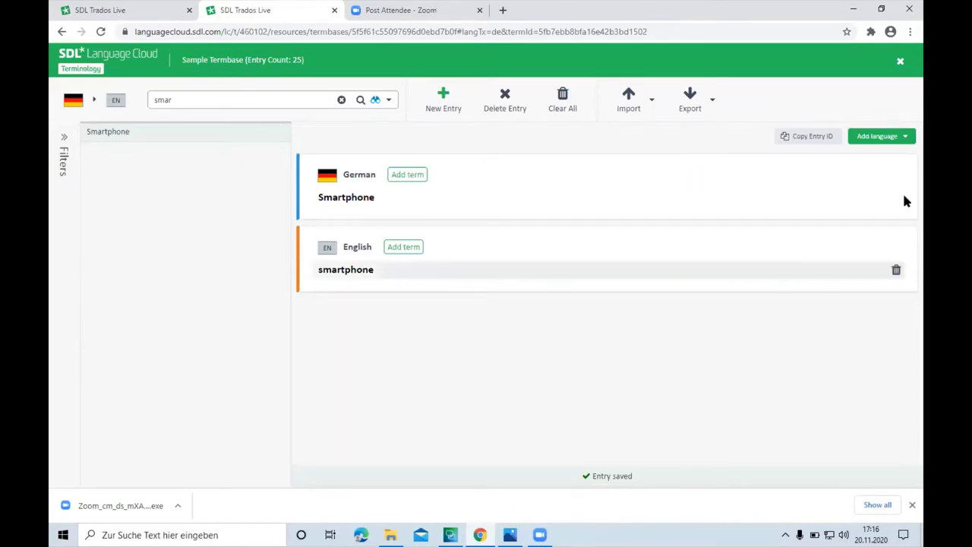
{"action": "left_click", "coordinate": [899, 64]}
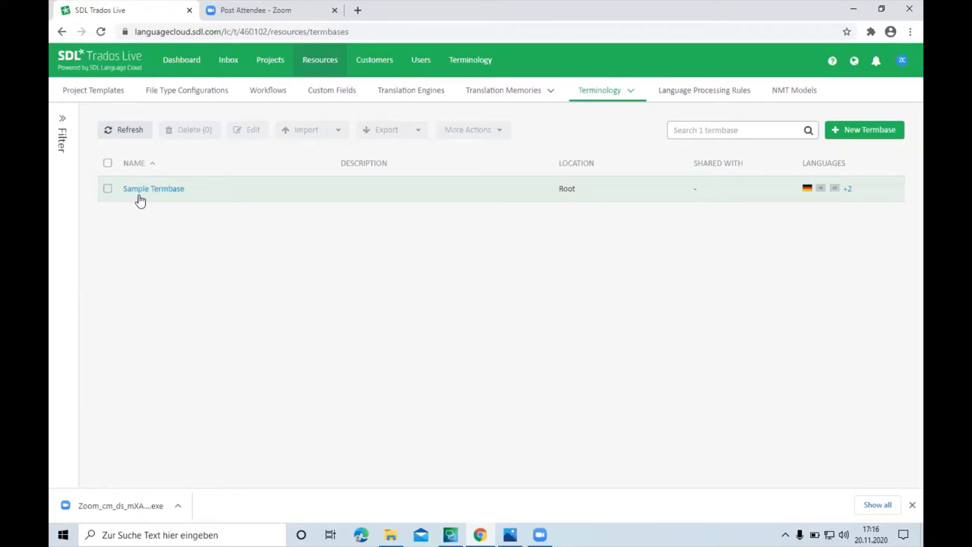
Show the Trados Live Projects list, including testprojekt.
{"action": "left_click", "coordinate": [269, 59]}
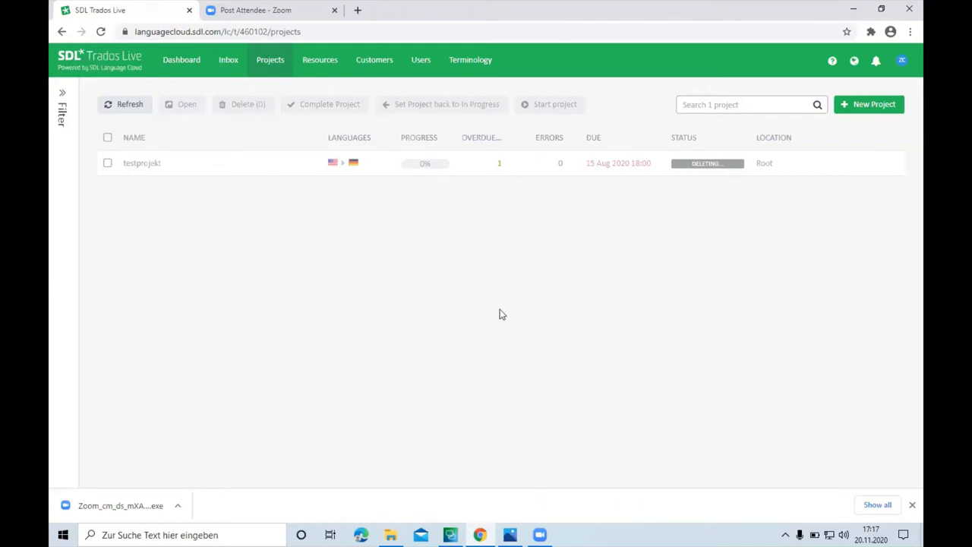
In Studio's Translate dialog, choose Create Cloud project for sample.docx, then switch to Trados Live in Chrome.
{"action": "left_click", "coordinate": [450, 534]}
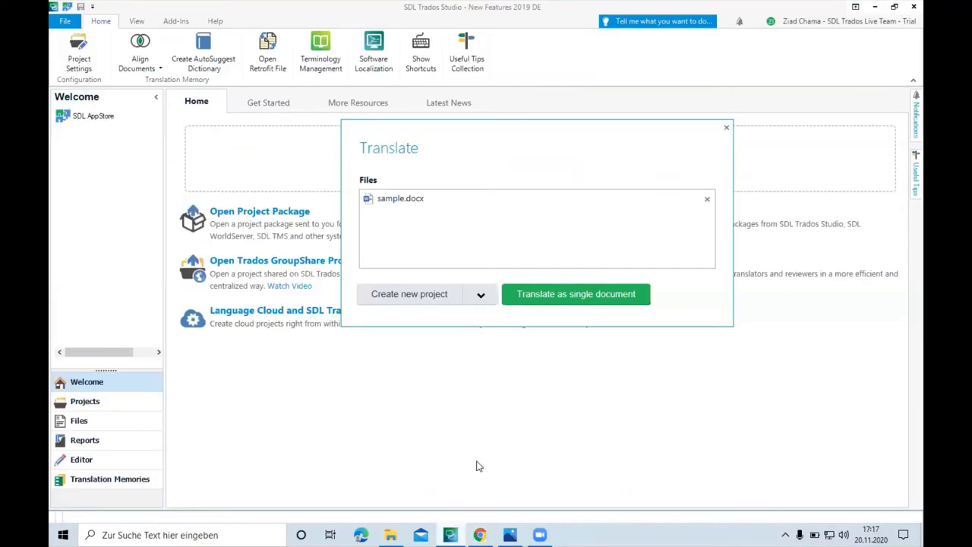
{"action": "left_click", "coordinate": [483, 298]}
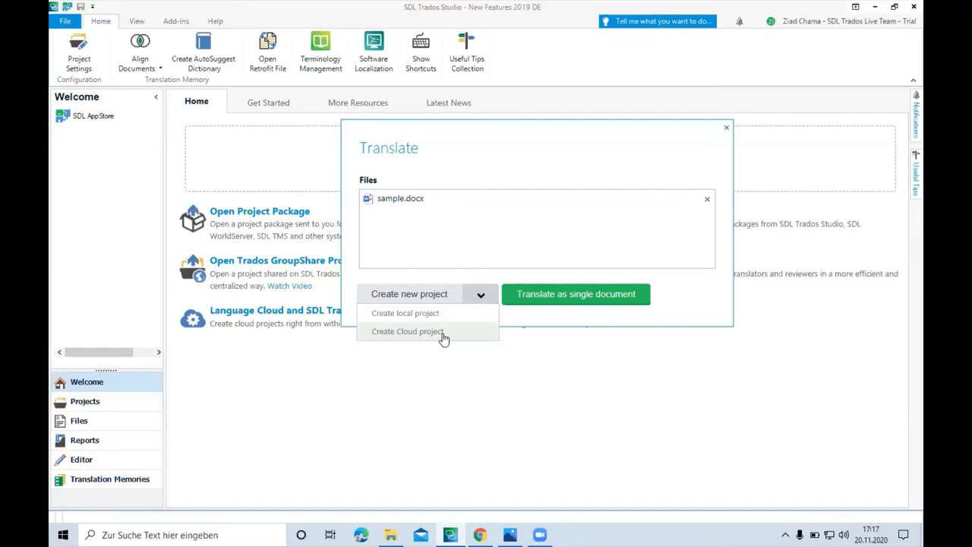
{"action": "left_click", "coordinate": [408, 331]}
{"action": "left_click", "coordinate": [479, 535]}
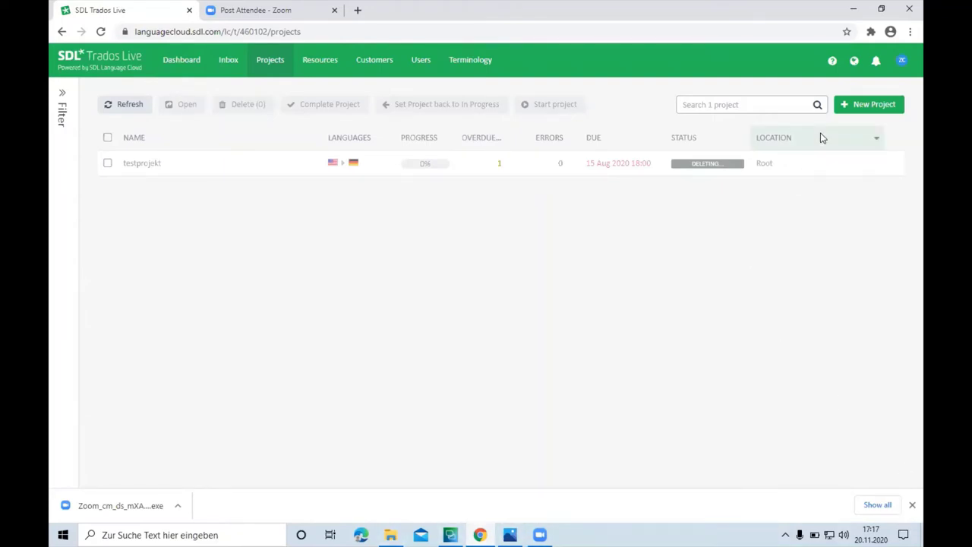
Start a new Trados Live project named 'Cloud Project Test'.
{"action": "left_click", "coordinate": [858, 112]}
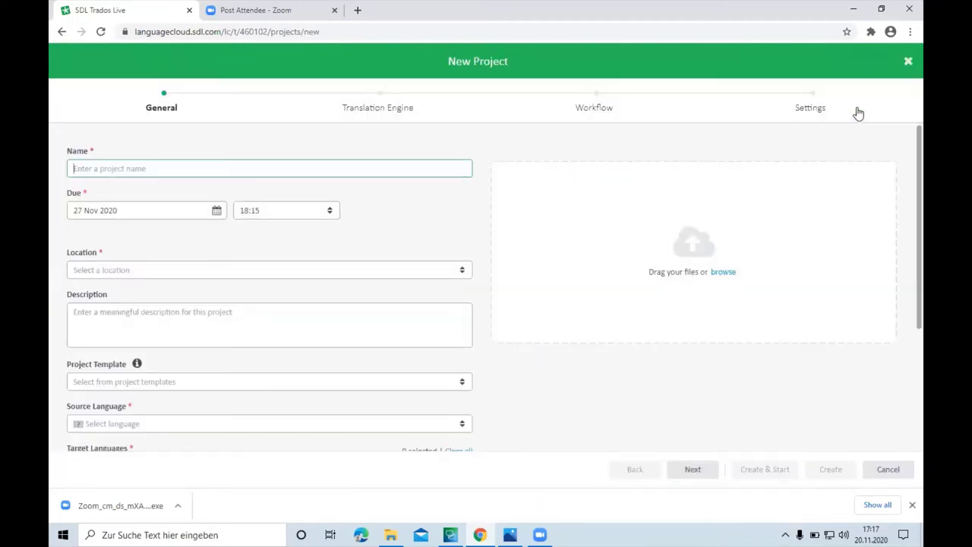
{"action": "left_click", "coordinate": [385, 160]}
{"action": "type", "text": "Cloud"}
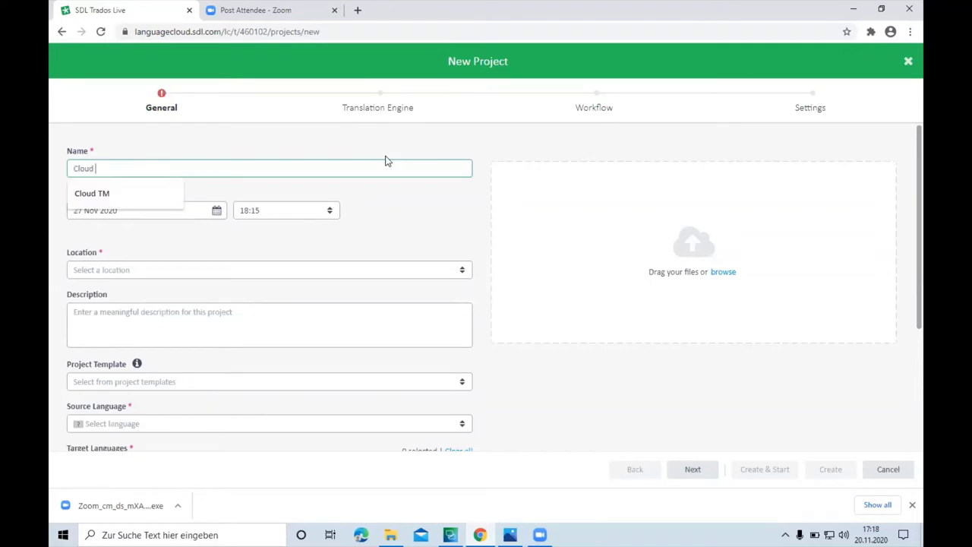
{"action": "type", "text": " Project Test"}
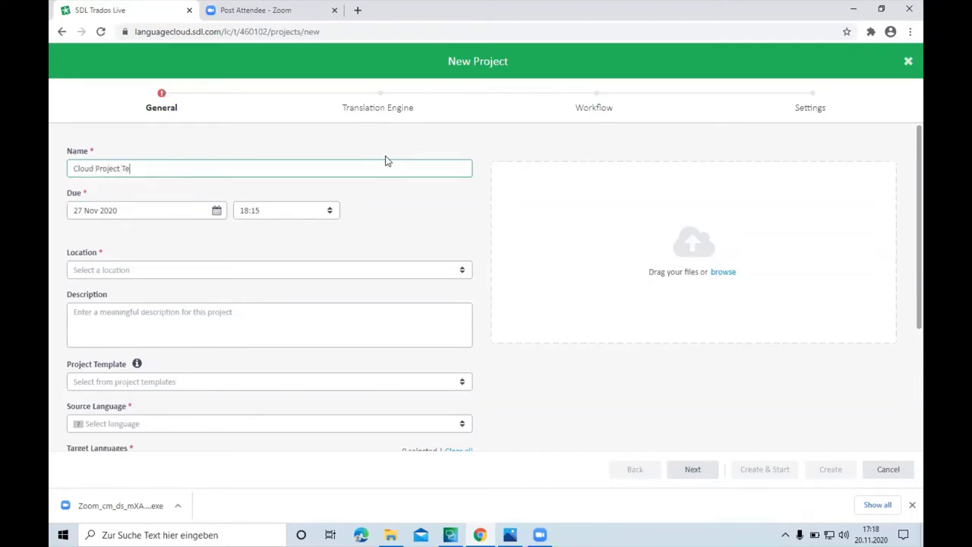
Set the project due date to 24 Nov 2020 at 10:00 and its location to Root.
{"action": "left_click", "coordinate": [216, 210]}
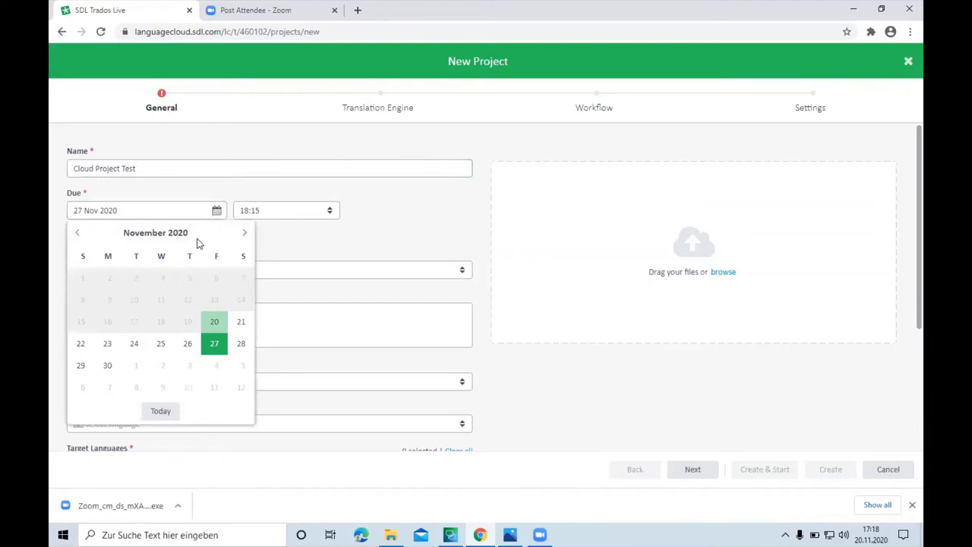
{"action": "left_click", "coordinate": [134, 345]}
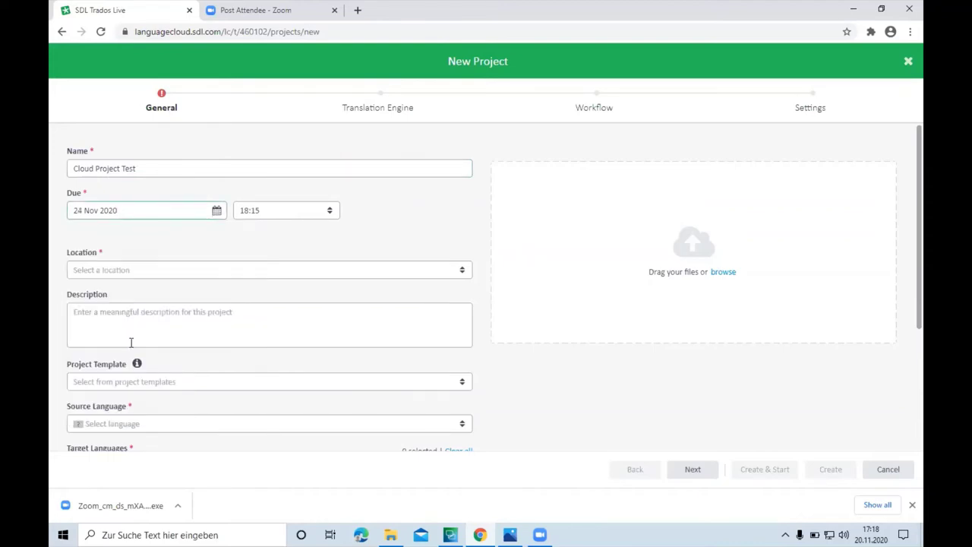
{"action": "left_click", "coordinate": [328, 210]}
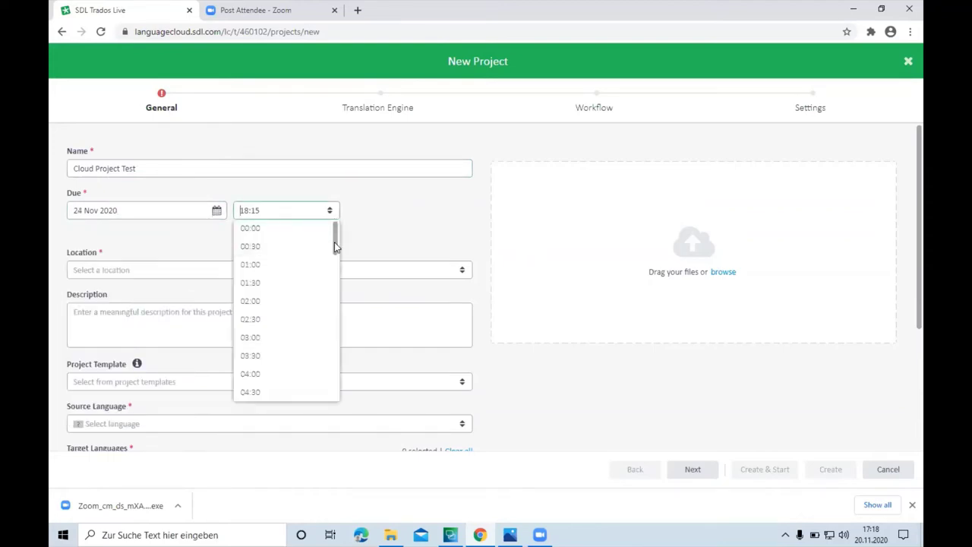
{"action": "left_click_drag", "start_coordinate": [334, 242], "coordinate": [337, 306]}
{"action": "left_click", "coordinate": [293, 313]}
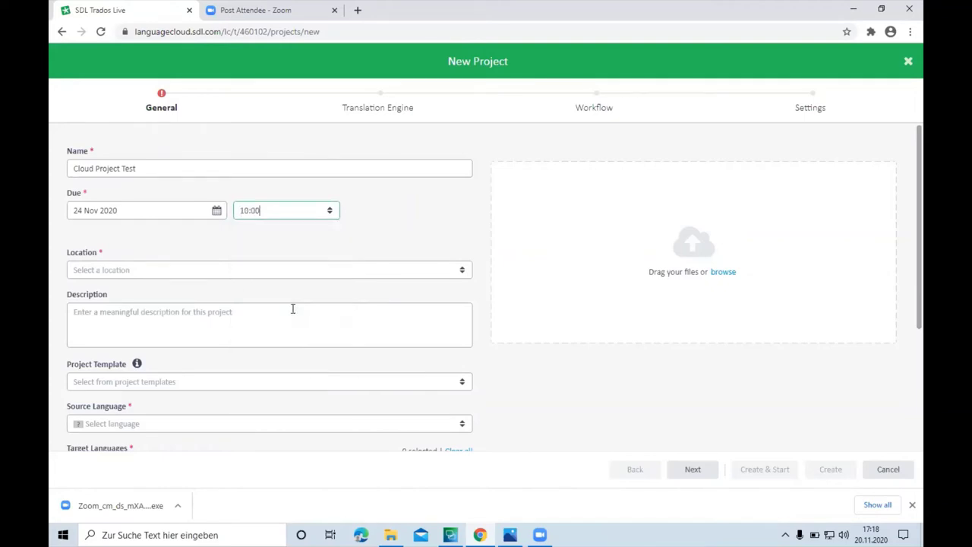
{"action": "left_click", "coordinate": [465, 272]}
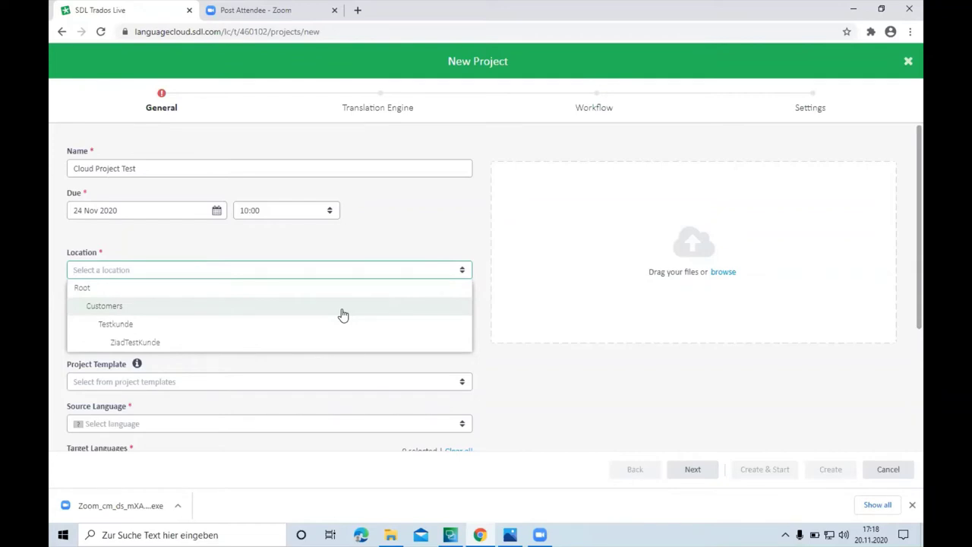
{"action": "left_click", "coordinate": [332, 288]}
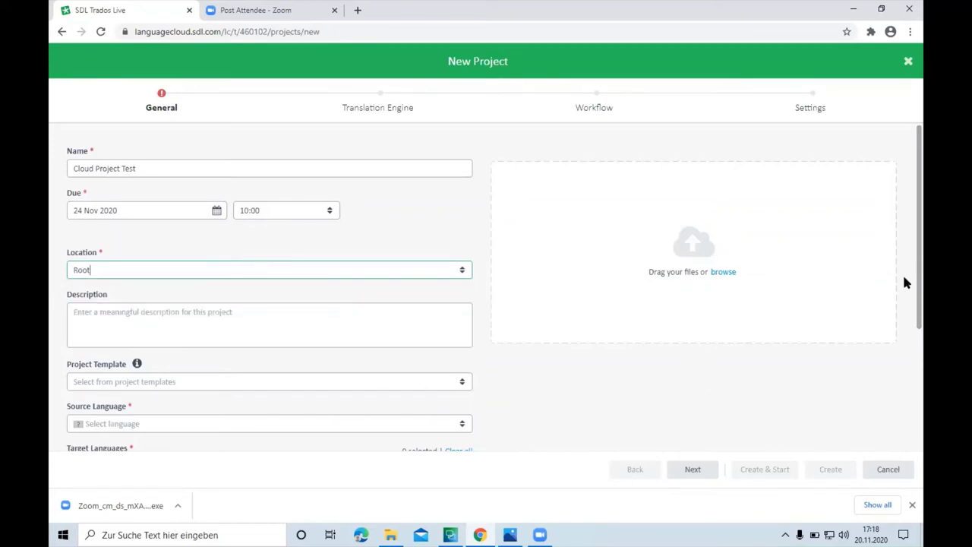
Set the source language to English (United States) and add German (Germany) as the target language.
{"action": "scroll", "coordinate": [904, 283], "scroll_direction": "down", "scroll_amount": 3}
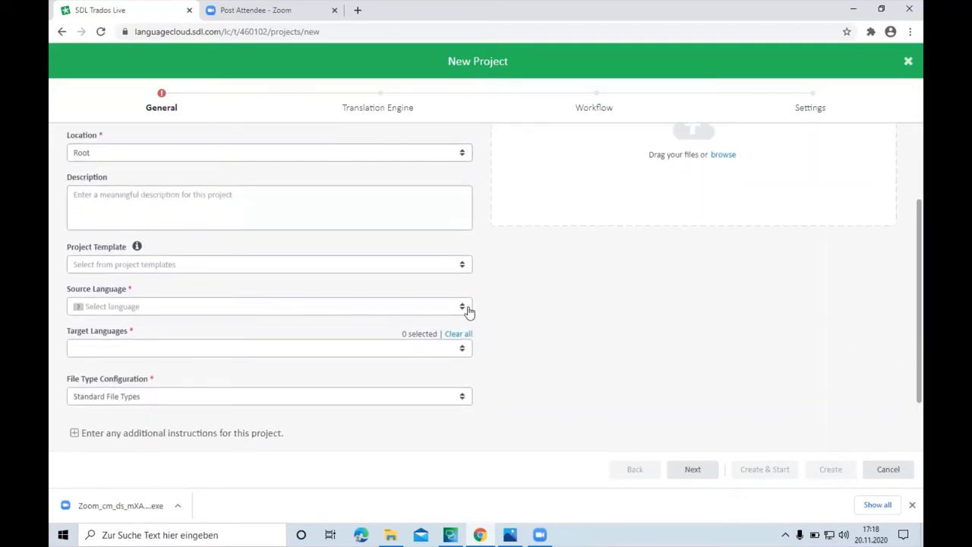
{"action": "left_click", "coordinate": [463, 310]}
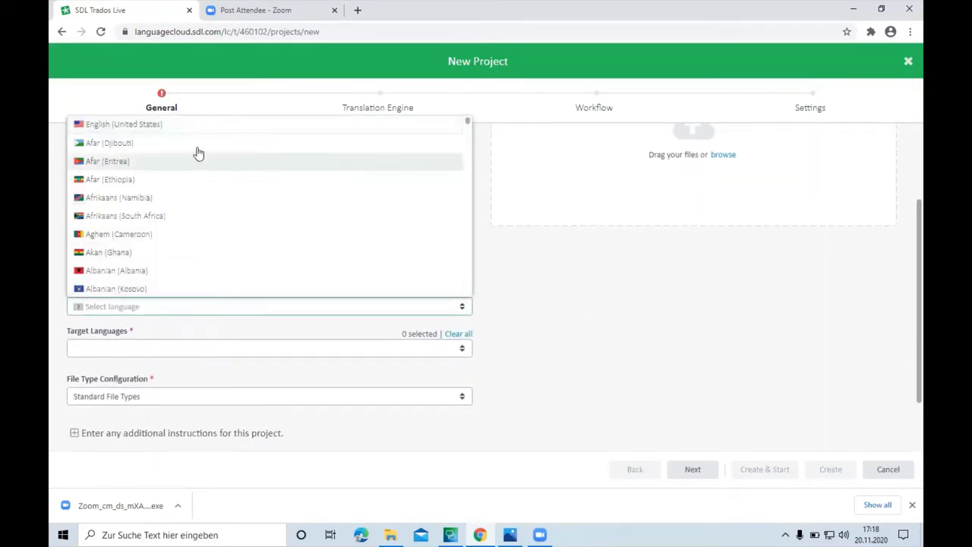
{"action": "left_click", "coordinate": [164, 126]}
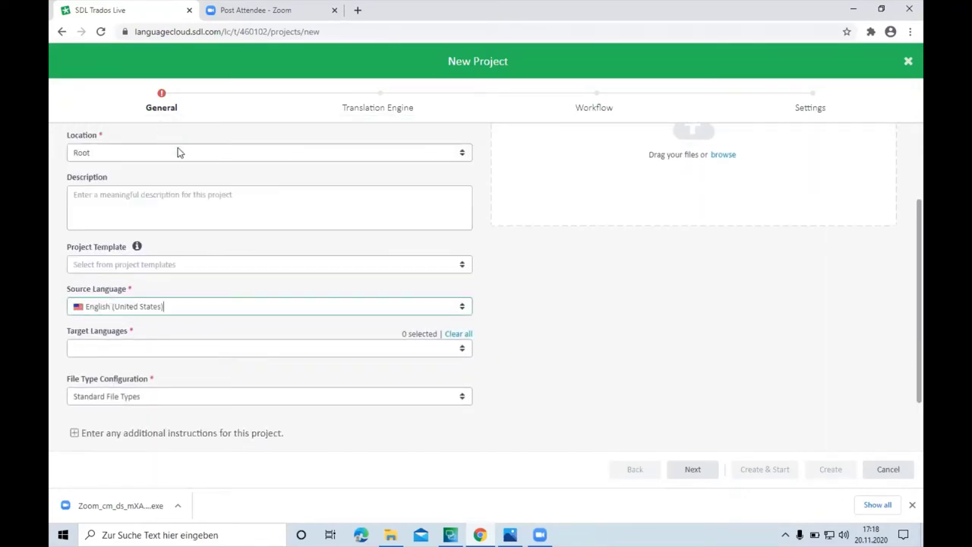
{"action": "left_click", "coordinate": [463, 350]}
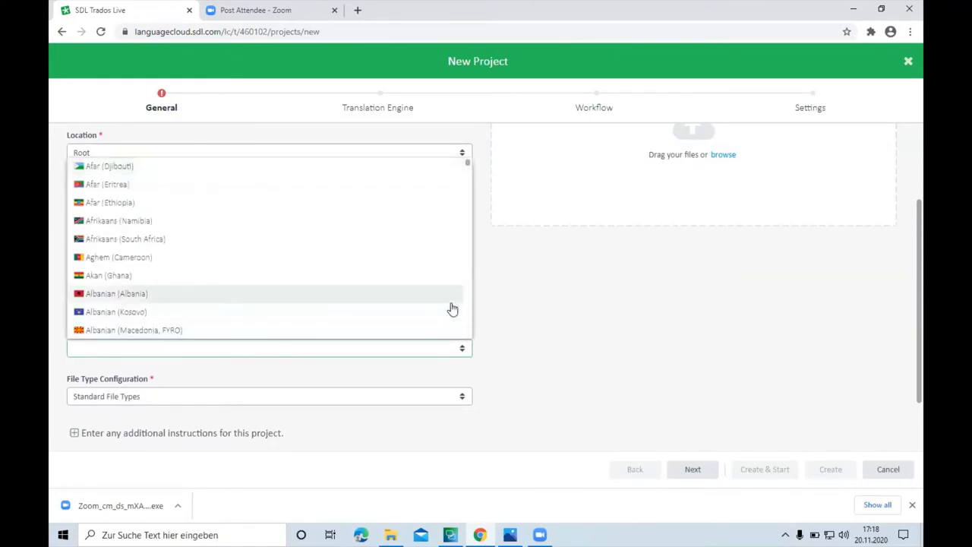
{"action": "type", "text": "ger"}
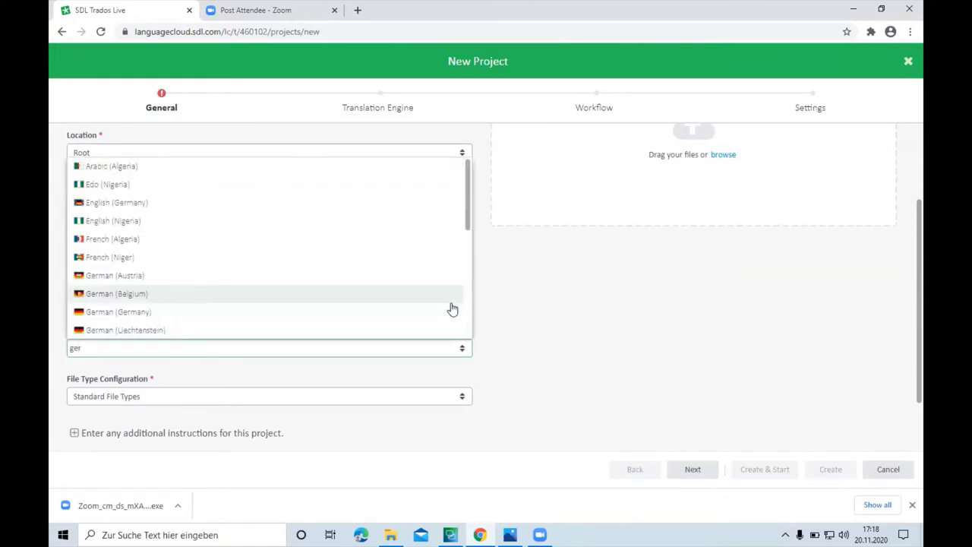
{"action": "left_click", "coordinate": [451, 311]}
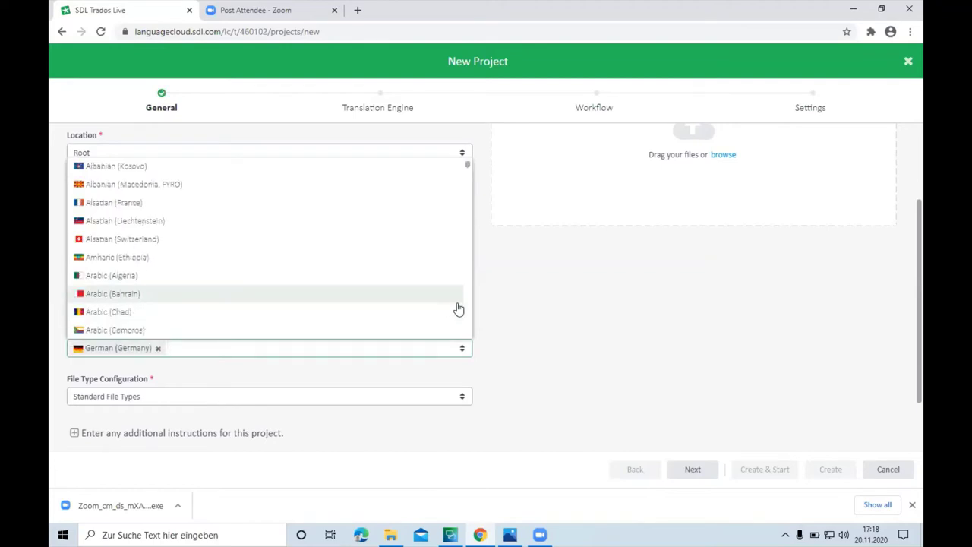
{"action": "left_click", "coordinate": [407, 349]}
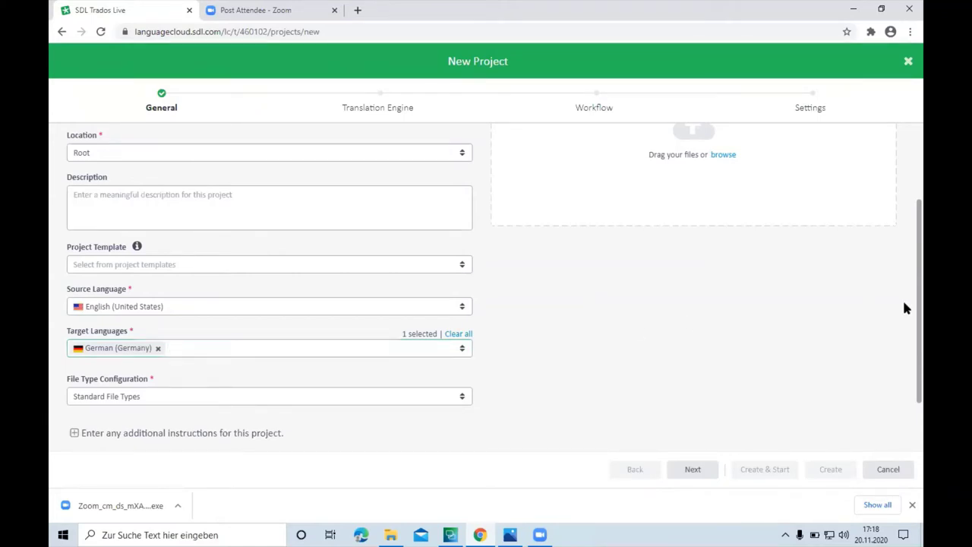
{"action": "scroll", "coordinate": [904, 308], "scroll_direction": "down", "scroll_amount": 1}
{"action": "scroll", "coordinate": [903, 367], "scroll_direction": "up", "scroll_amount": 3}
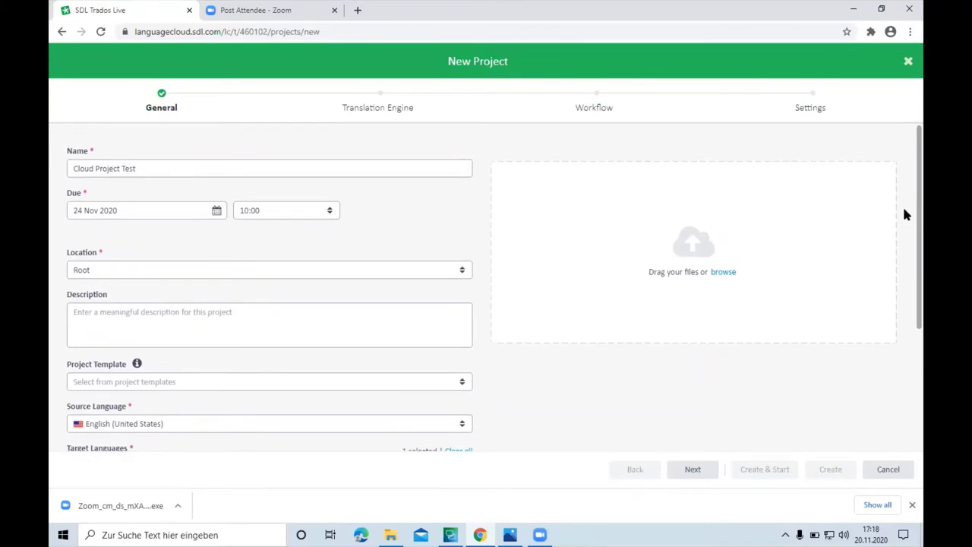
Upload Language_Support.docx from Studio - Intermediate > 01_Project > Documents as the project's translatable file.
{"action": "left_click", "coordinate": [727, 274]}
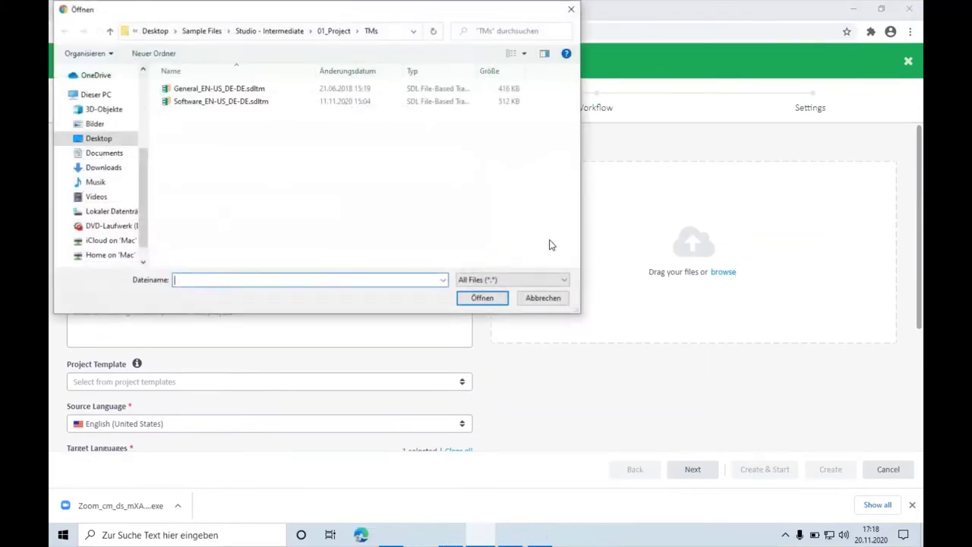
{"action": "left_click", "coordinate": [266, 30]}
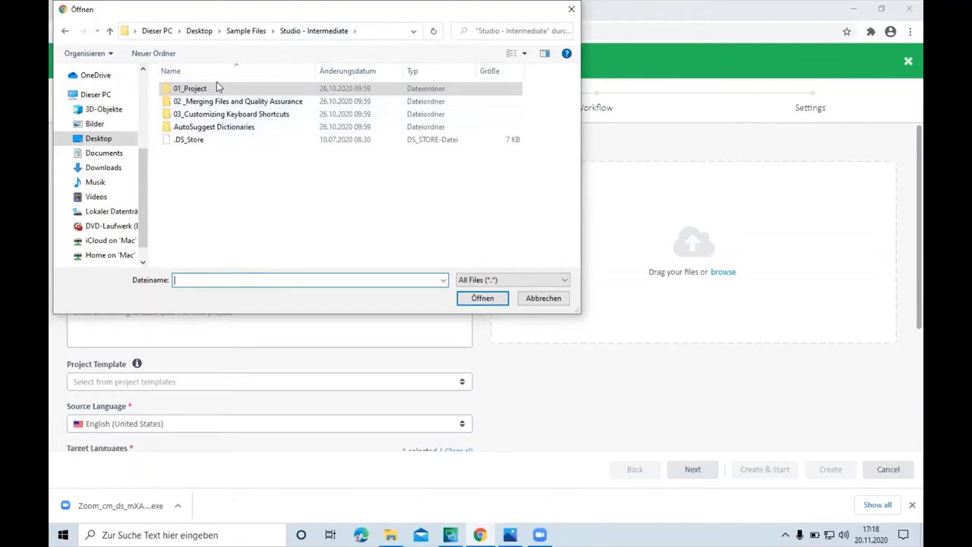
{"action": "double_click", "coordinate": [214, 88]}
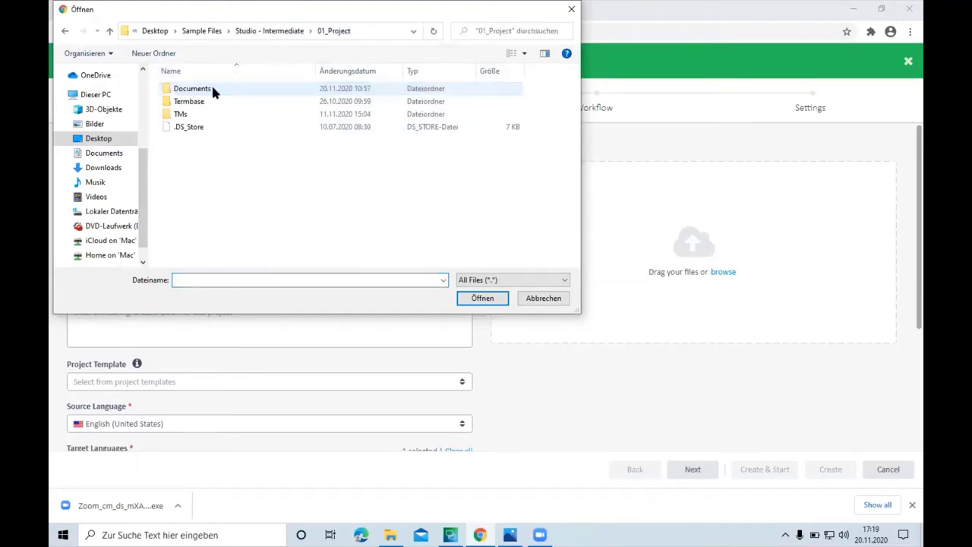
{"action": "double_click", "coordinate": [215, 89]}
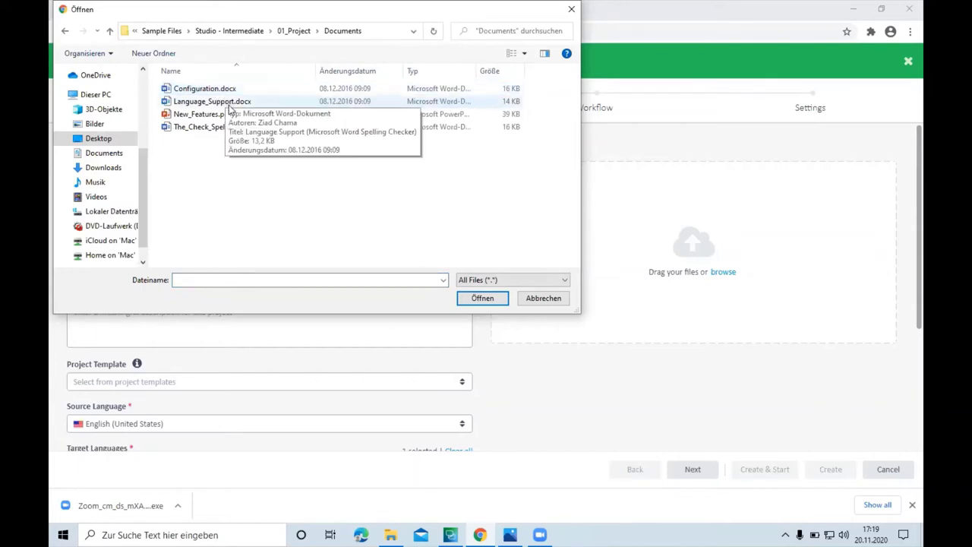
{"action": "left_click", "coordinate": [231, 107]}
{"action": "double_click", "coordinate": [232, 106]}
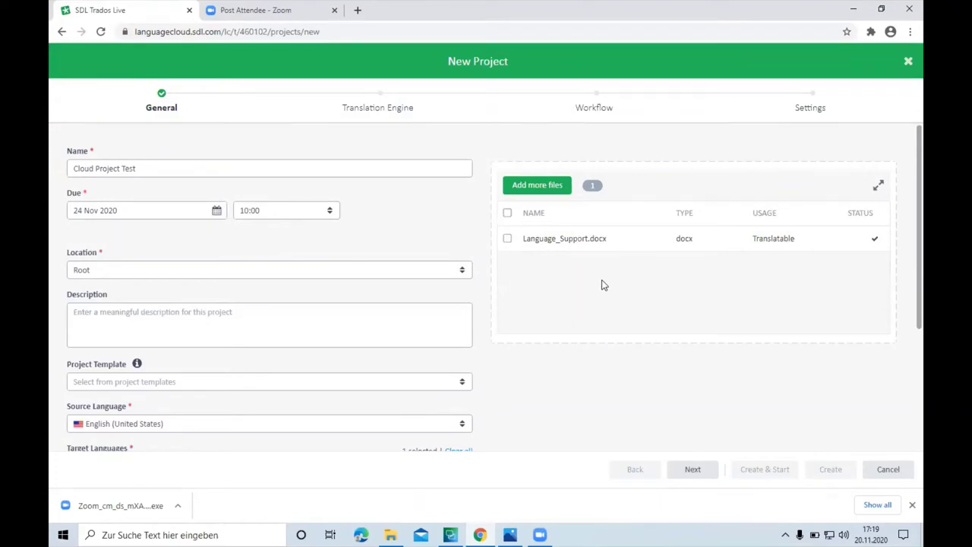
Go to the Translation Engine step and review its Sample TM En-De, SDL Generic MT and termbase settings.
{"action": "left_click", "coordinate": [381, 100]}
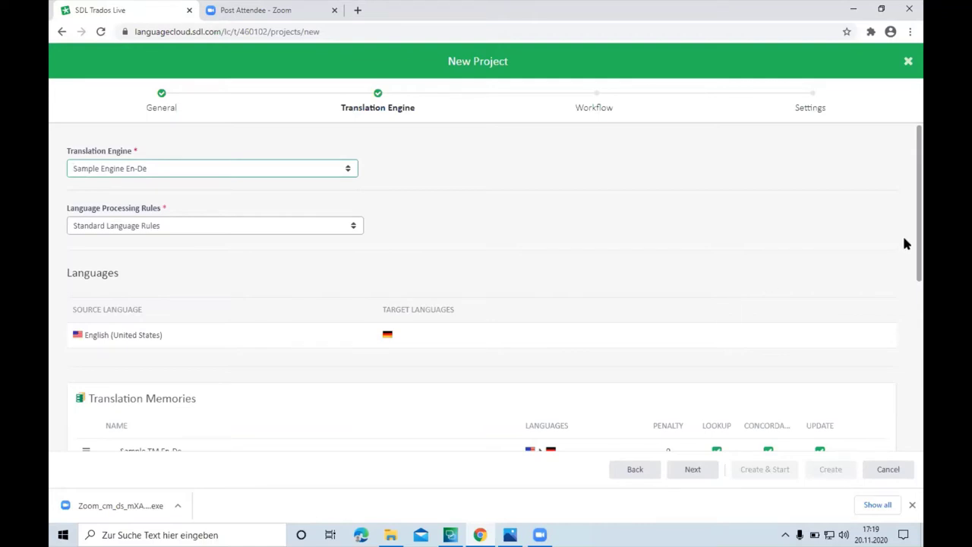
{"action": "scroll", "coordinate": [904, 243], "scroll_direction": "down", "scroll_amount": 3}
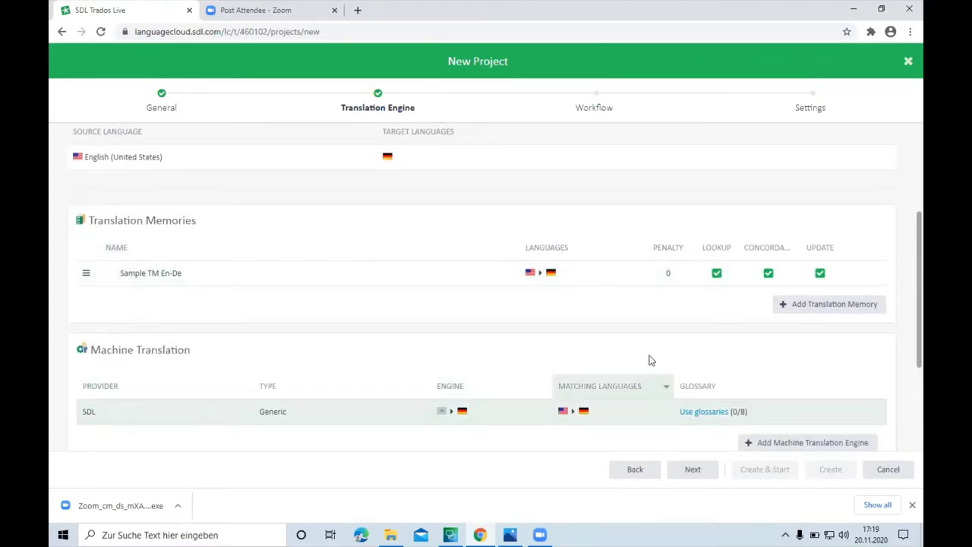
{"action": "scroll", "coordinate": [907, 393], "scroll_direction": "down", "scroll_amount": 3}
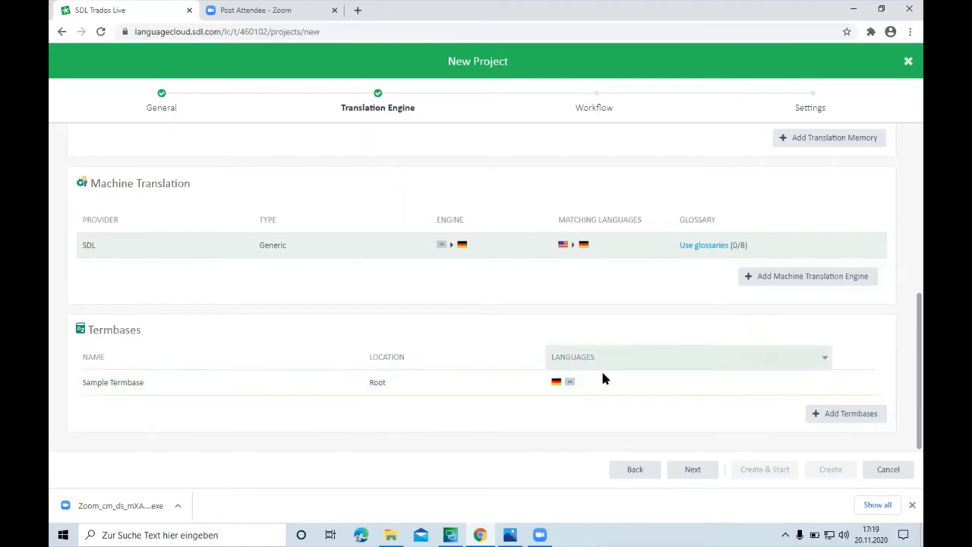
{"action": "scroll", "coordinate": [904, 341], "scroll_direction": "up", "scroll_amount": 2}
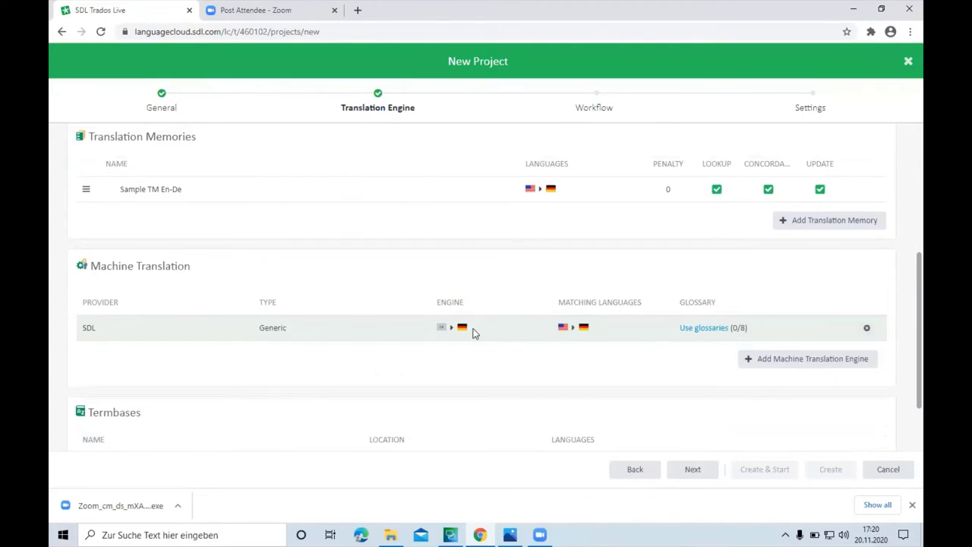
{"action": "mouse_move", "coordinate": [473, 333]}
Choose Standard Workflow for the project and review its automated tasks, including Machine Translation.
{"action": "left_click", "coordinate": [596, 97]}
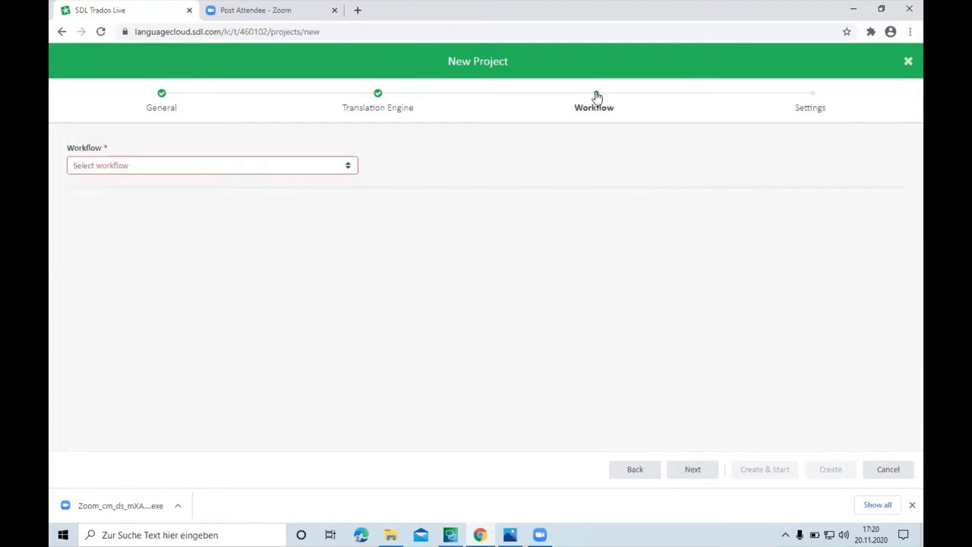
{"action": "left_click", "coordinate": [347, 167]}
{"action": "left_click", "coordinate": [298, 204]}
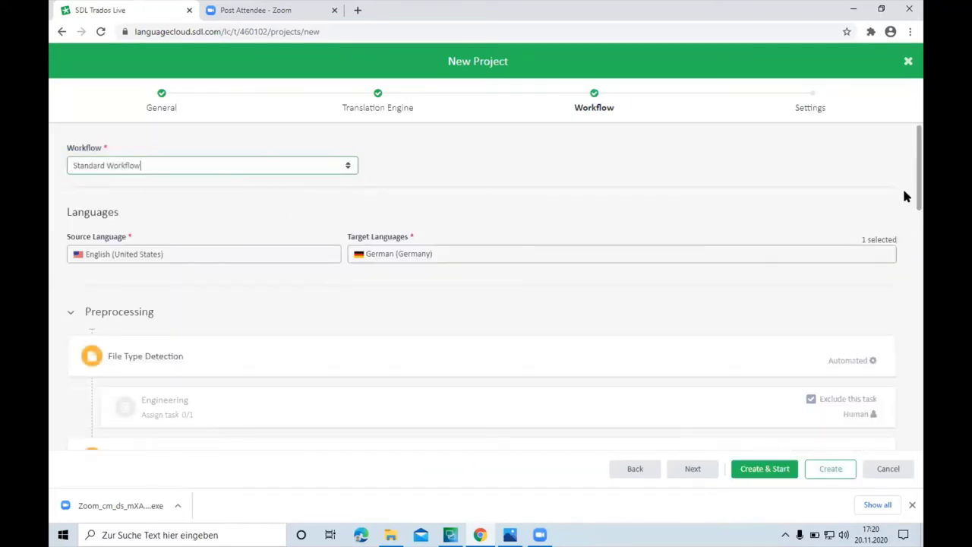
{"action": "scroll", "coordinate": [904, 201], "scroll_direction": "down", "scroll_amount": 2}
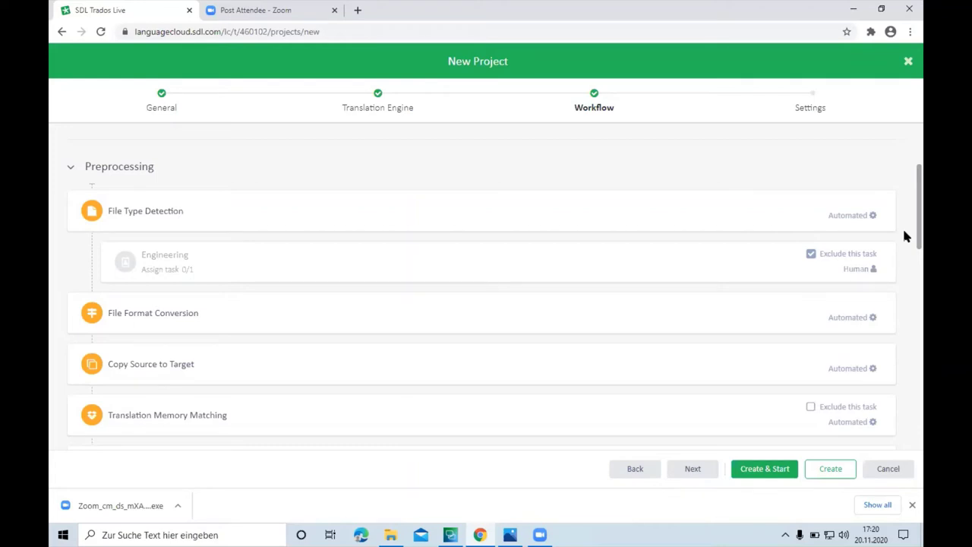
{"action": "scroll", "coordinate": [904, 225], "scroll_direction": "down", "scroll_amount": 3}
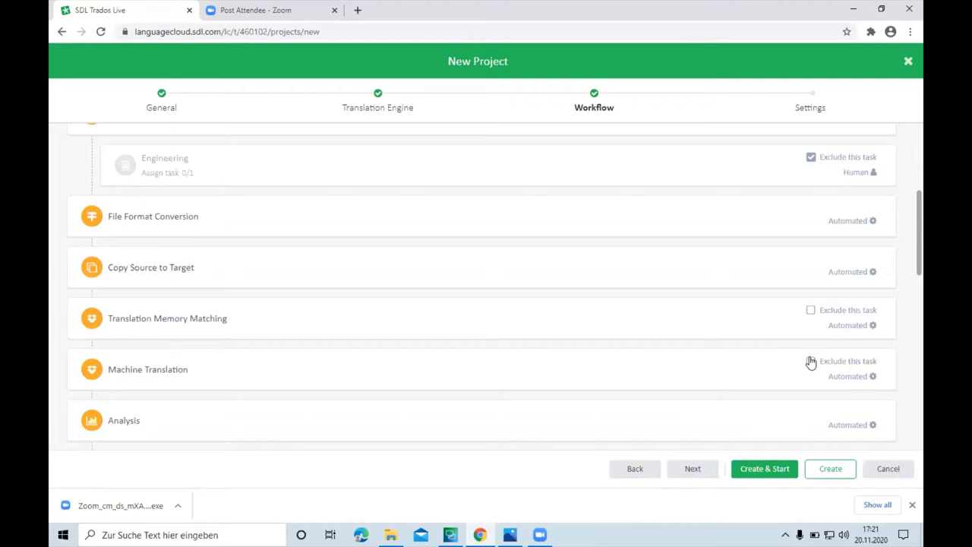
{"action": "scroll", "coordinate": [904, 259], "scroll_direction": "down", "scroll_amount": 2}
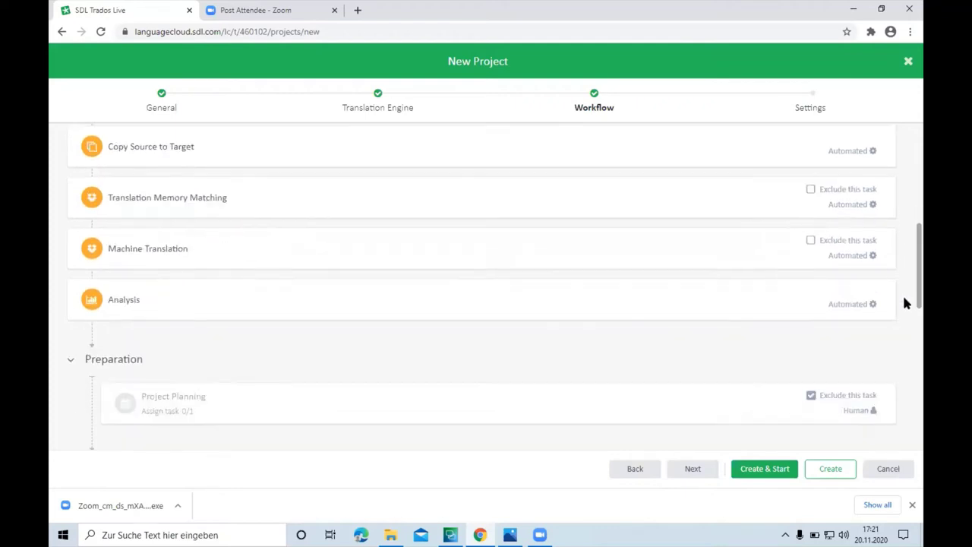
{"action": "scroll", "coordinate": [903, 304], "scroll_direction": "down", "scroll_amount": 1}
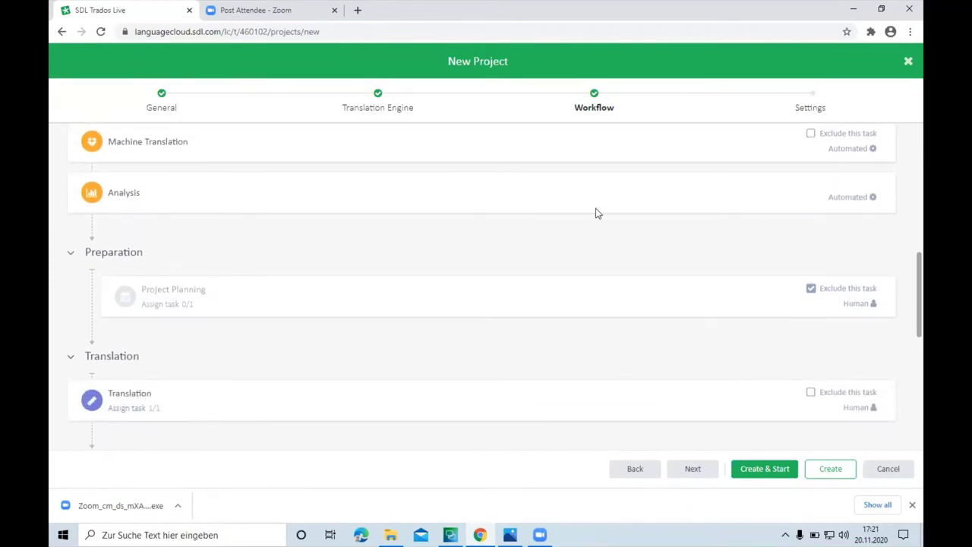
{"action": "scroll", "coordinate": [905, 326], "scroll_direction": "down", "scroll_amount": 2}
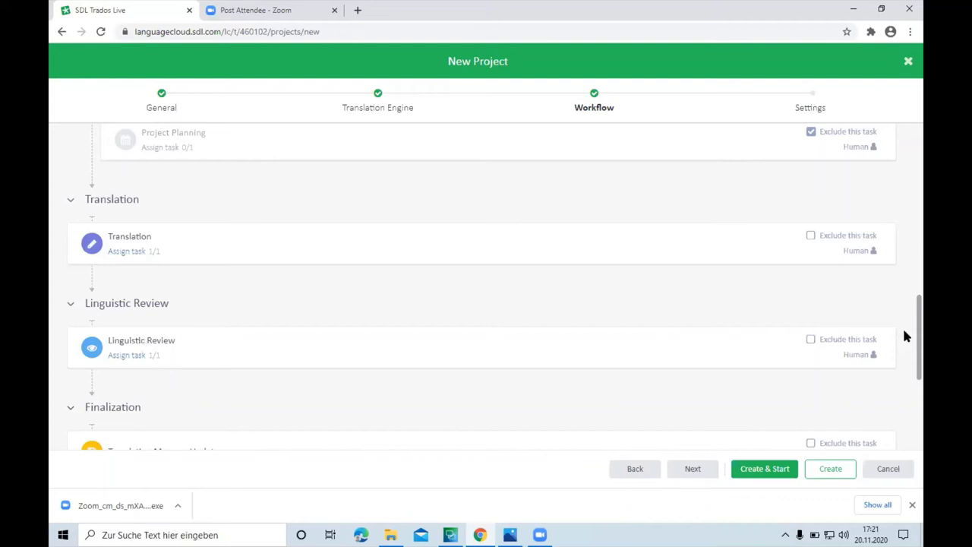
In Settings, expand QA Checker > Punctuation and toggle Check for multiple spaces off and back on.
{"action": "left_click", "coordinate": [813, 97]}
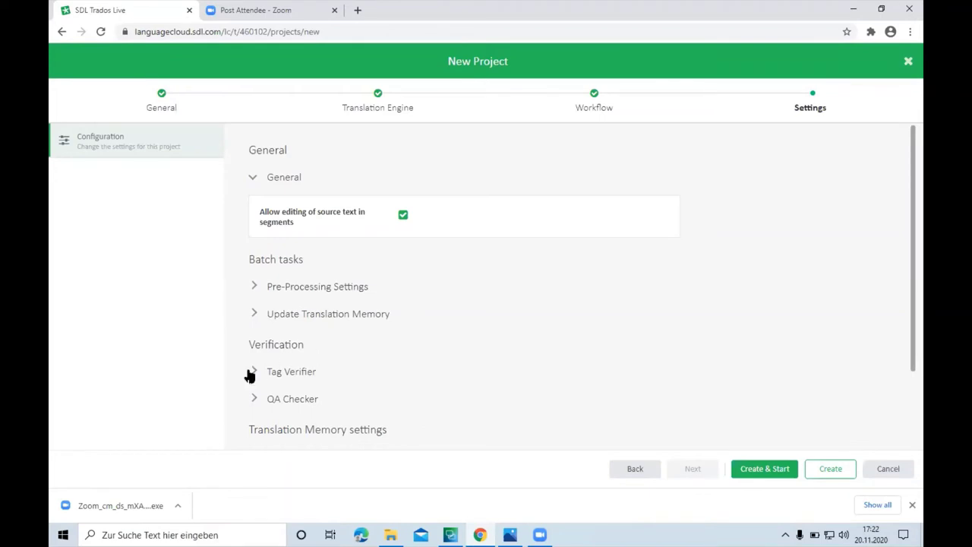
{"action": "left_click", "coordinate": [254, 398]}
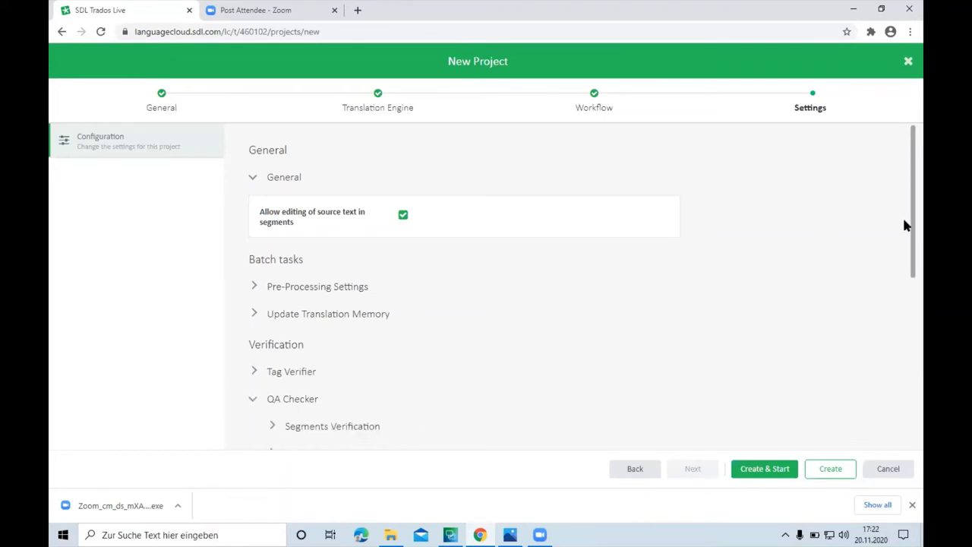
{"action": "left_click_drag", "start_coordinate": [903, 225], "coordinate": [907, 329]}
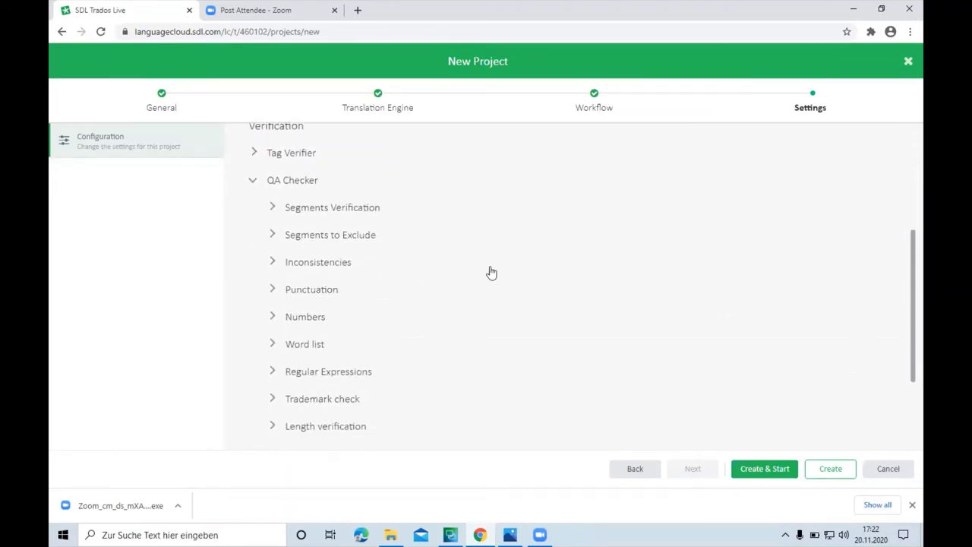
{"action": "left_click", "coordinate": [272, 290]}
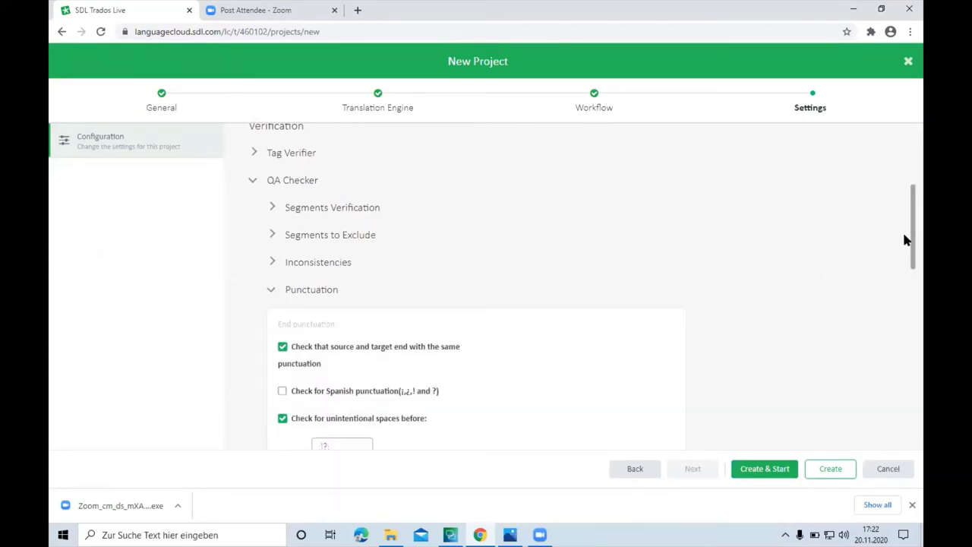
{"action": "left_click_drag", "start_coordinate": [907, 243], "coordinate": [907, 294]}
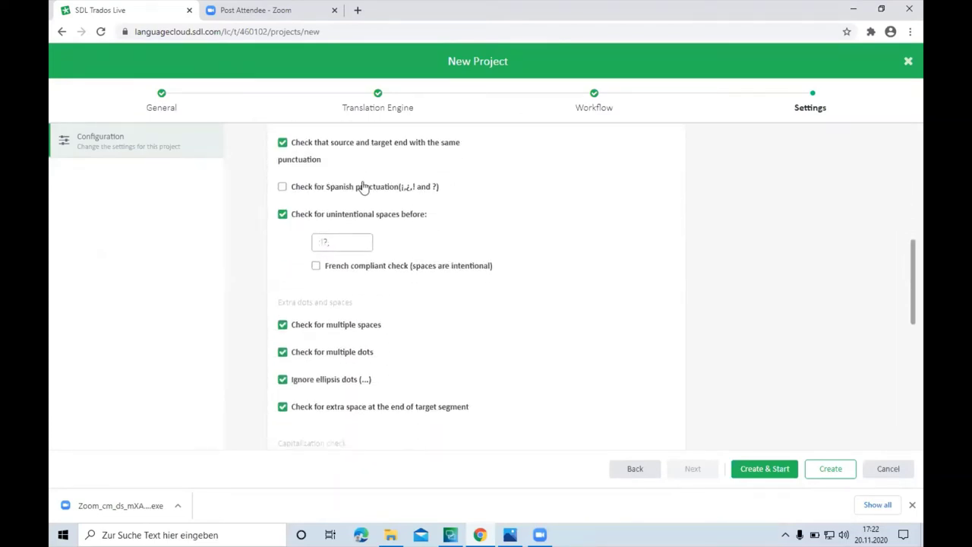
{"action": "left_click", "coordinate": [284, 326]}
{"action": "left_click", "coordinate": [284, 326]}
Create and start Cloud Project Test, then select it in the Projects list to show its details.
{"action": "left_click", "coordinate": [751, 469]}
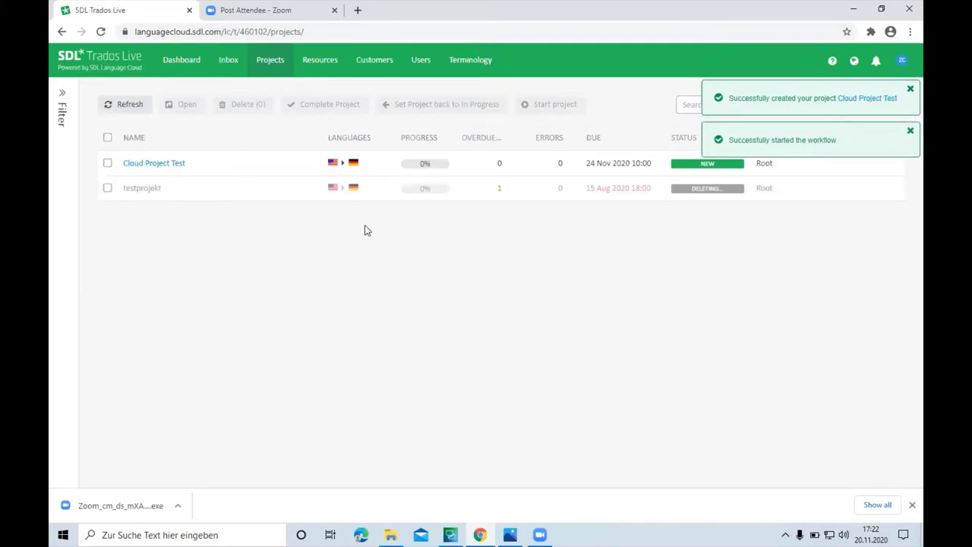
{"action": "left_click", "coordinate": [107, 163]}
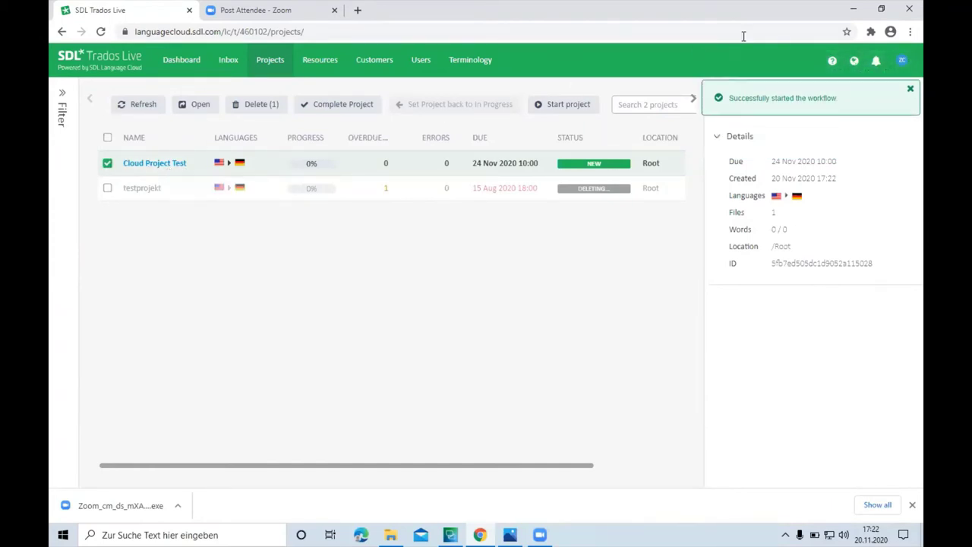
Close Studio's Translate dialog, launch ZoomIt from the desktop, and return to Trados Live in Chrome.
{"action": "left_click", "coordinate": [852, 11]}
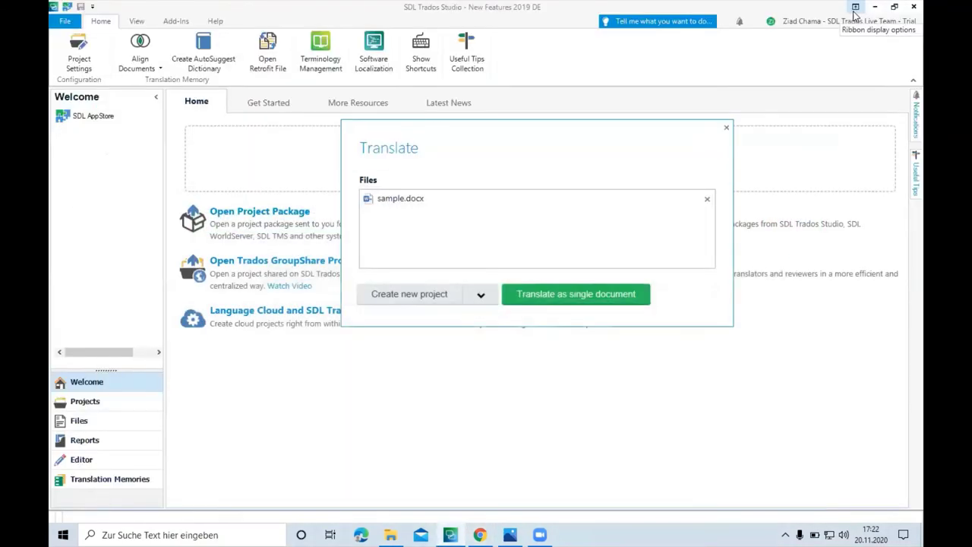
{"action": "left_click", "coordinate": [726, 127]}
{"action": "left_click", "coordinate": [875, 6]}
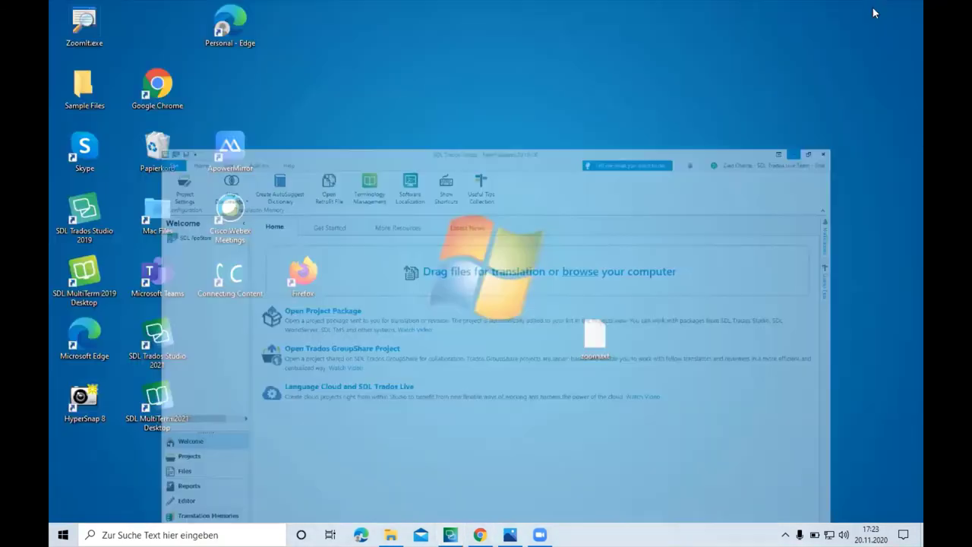
{"action": "double_click", "coordinate": [106, 42]}
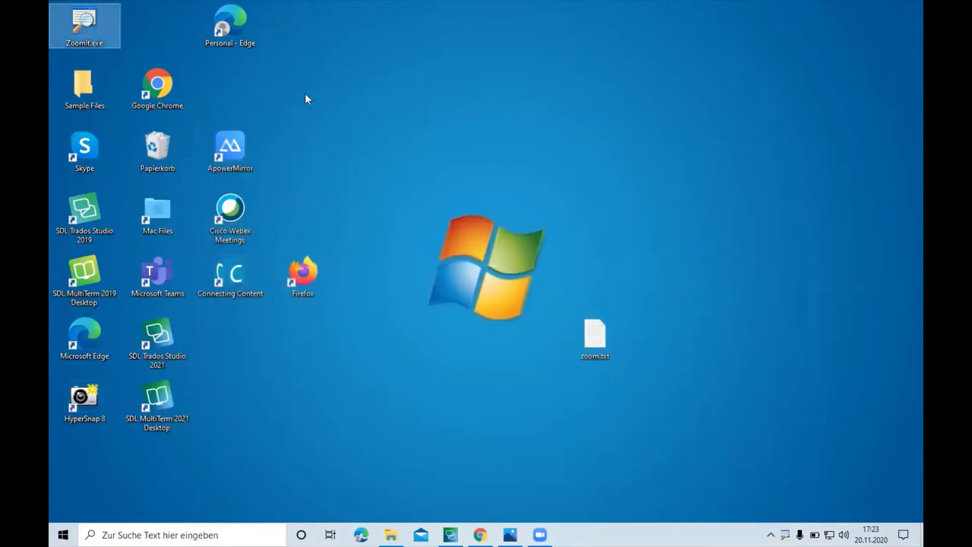
{"action": "left_click", "coordinate": [480, 535]}
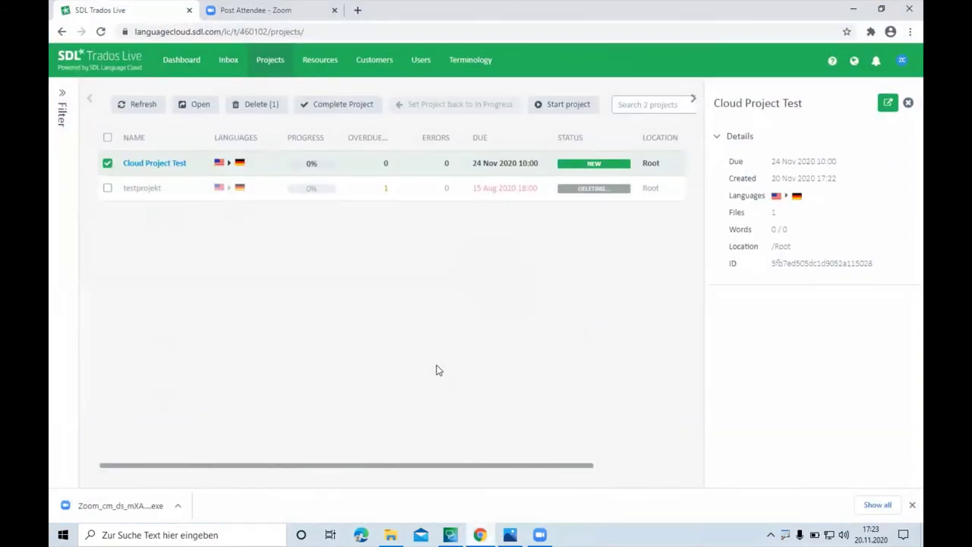
View the Translation Memory Matching and Machine Translation task details in Cloud Project Test's Task History, then show the desktop.
{"action": "left_click", "coordinate": [160, 162]}
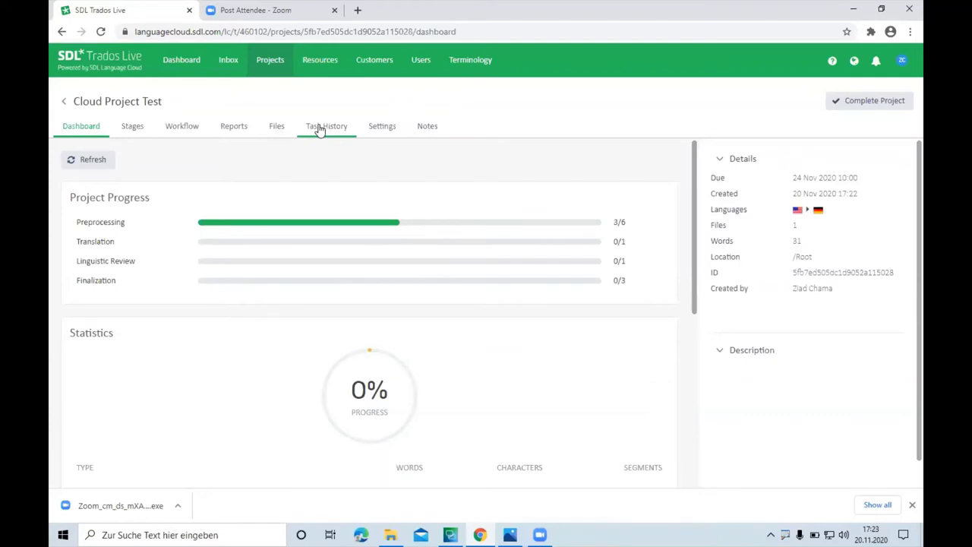
{"action": "left_click", "coordinate": [320, 130]}
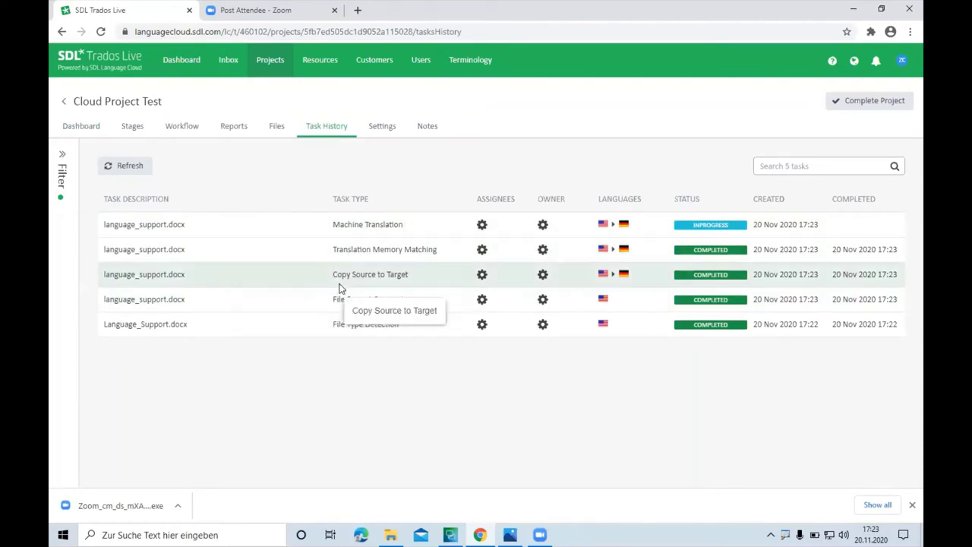
{"action": "left_click", "coordinate": [372, 257]}
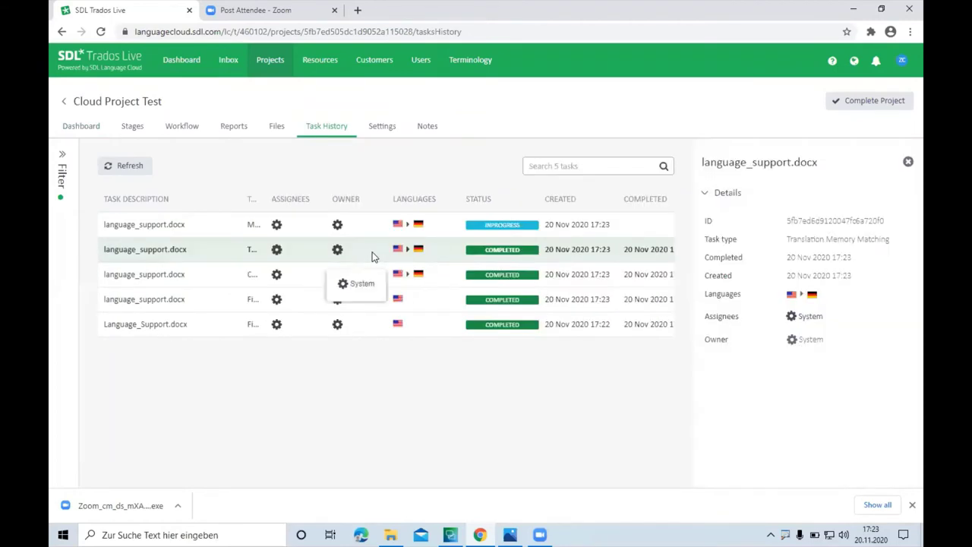
{"action": "left_click", "coordinate": [174, 234]}
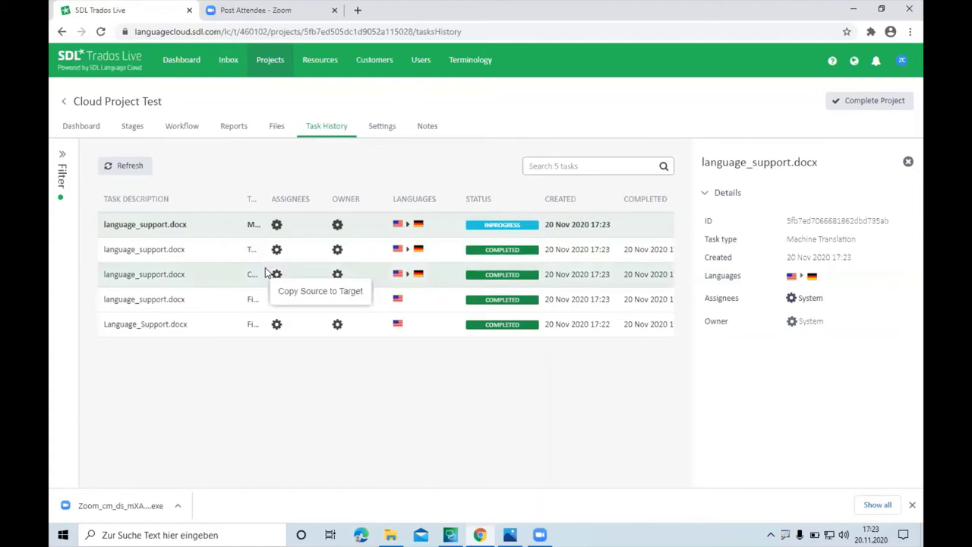
{"action": "key", "text": "super+d"}
Launch ApowerMirror from the desktop and minimize its phone mirroring window.
{"action": "left_click", "coordinate": [228, 147]}
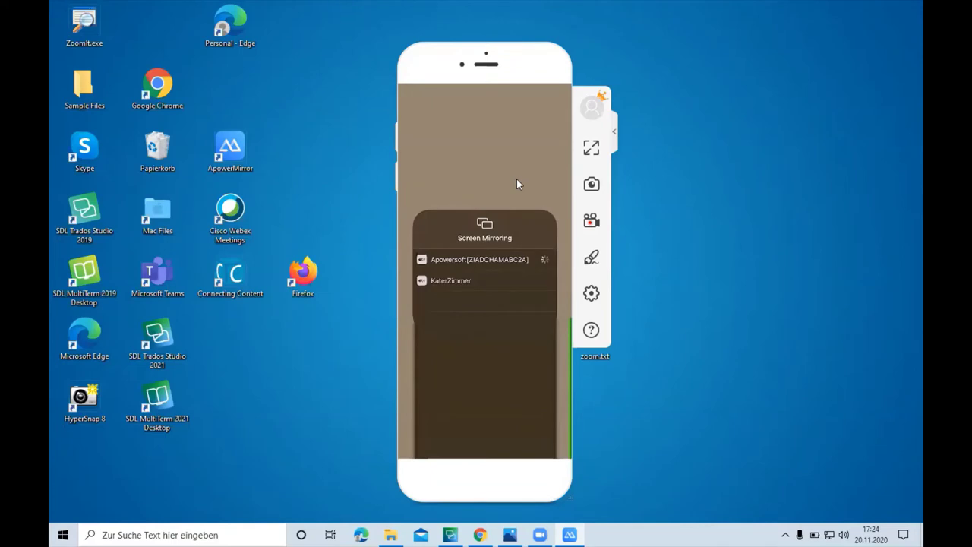
{"action": "mouse_move", "coordinate": [549, 57]}
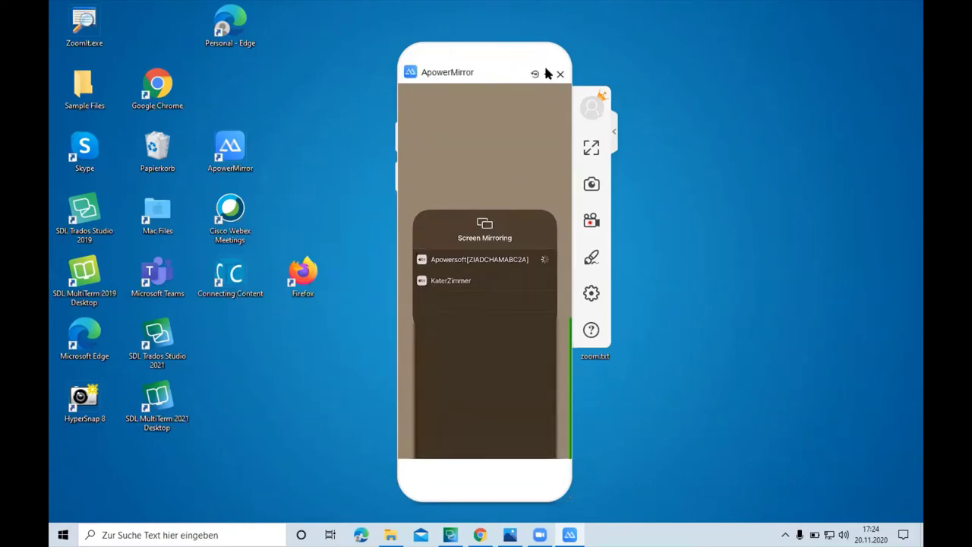
{"action": "left_click", "coordinate": [547, 74]}
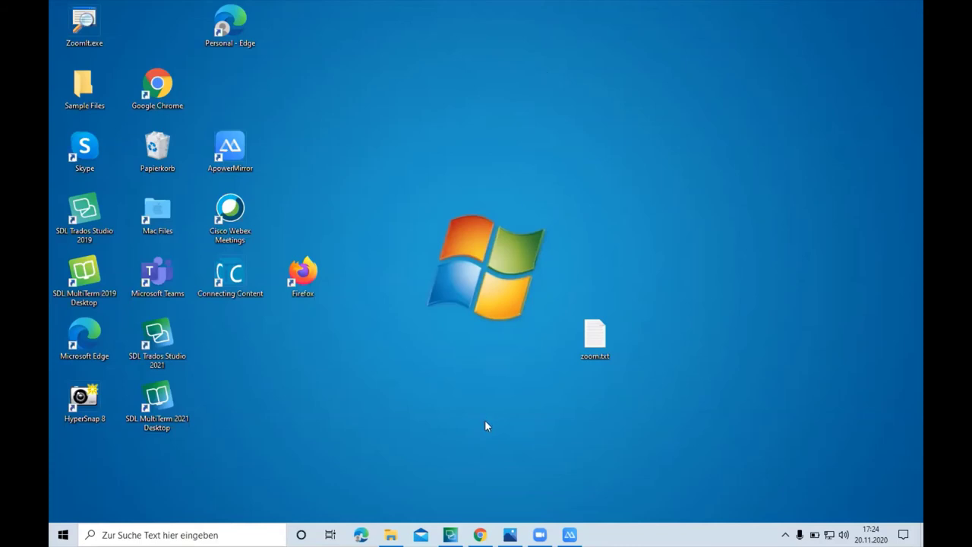
Refresh Trados Live's Task History, then select the Language_Support.docx task in the Inbox.
{"action": "left_click", "coordinate": [480, 534]}
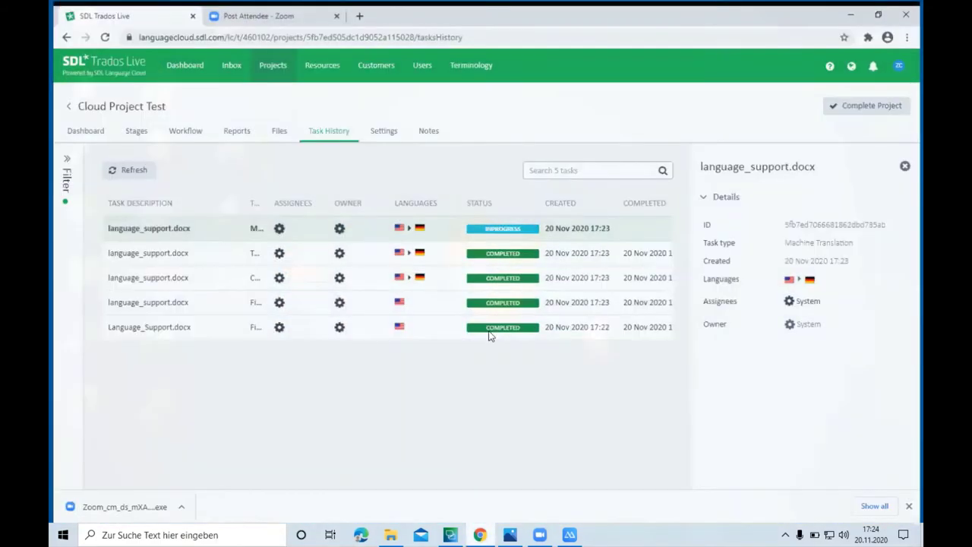
{"action": "left_click", "coordinate": [137, 173]}
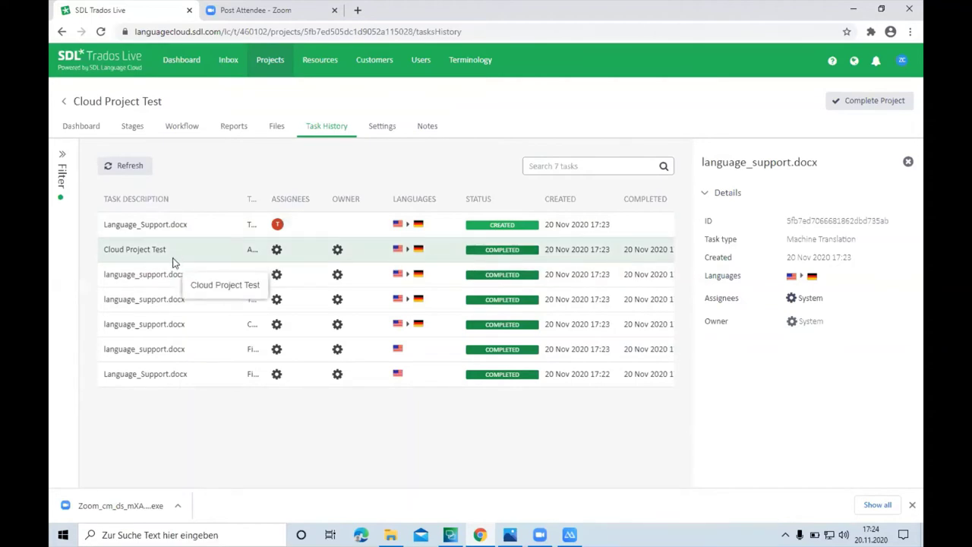
{"action": "left_click", "coordinate": [231, 64]}
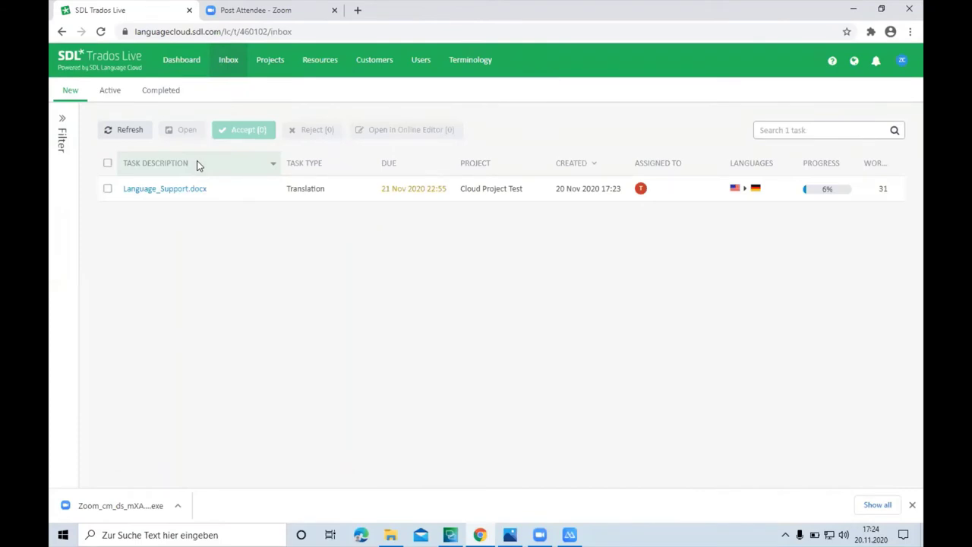
{"action": "left_click", "coordinate": [108, 189]}
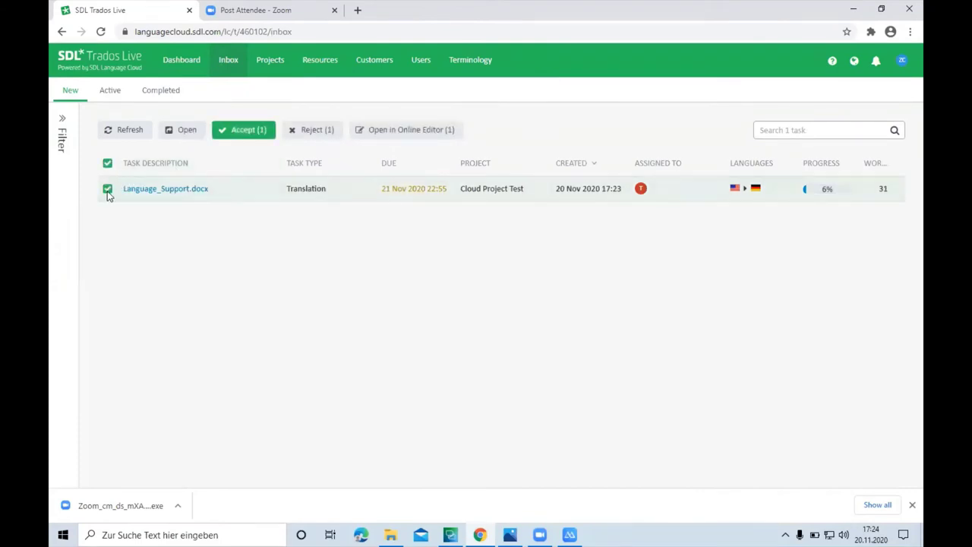
Accept the Language_Support.docx translation task and confirm the acceptance.
{"action": "left_click", "coordinate": [245, 129]}
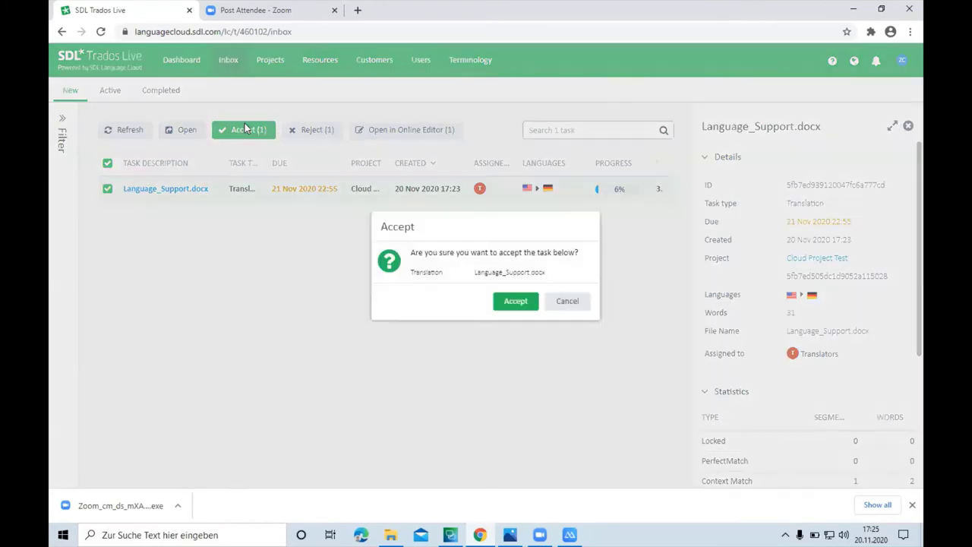
{"action": "left_click", "coordinate": [497, 302]}
{"action": "left_click", "coordinate": [507, 306]}
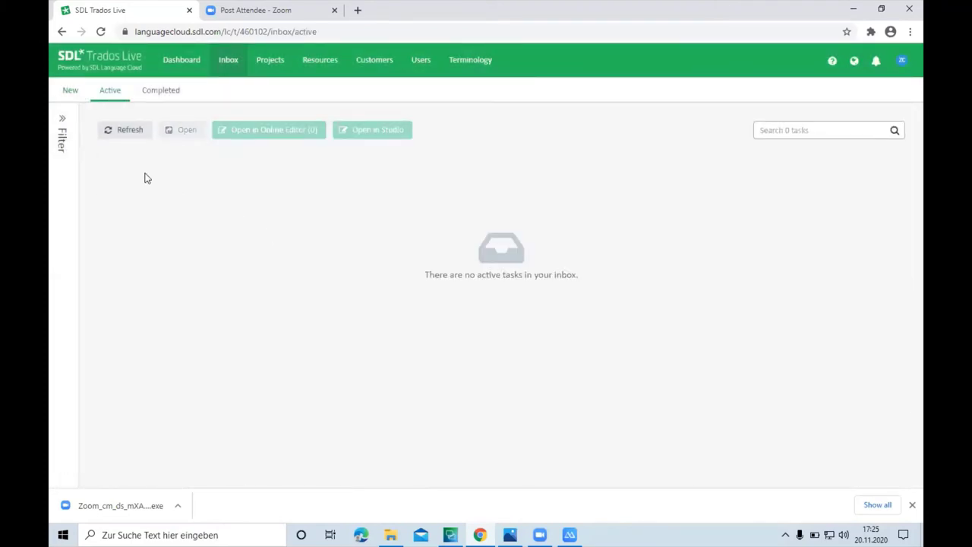
{"action": "left_click", "coordinate": [127, 135]}
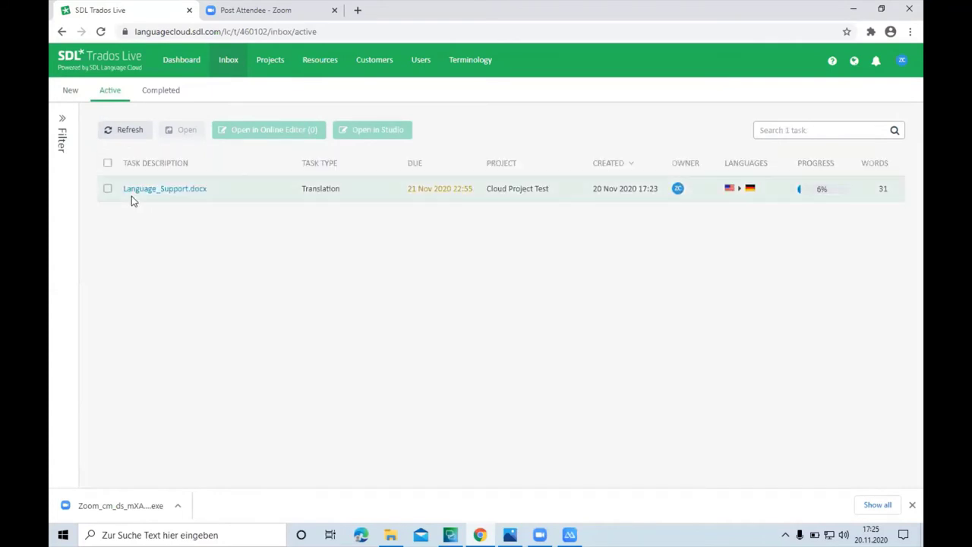
{"action": "left_click", "coordinate": [107, 190]}
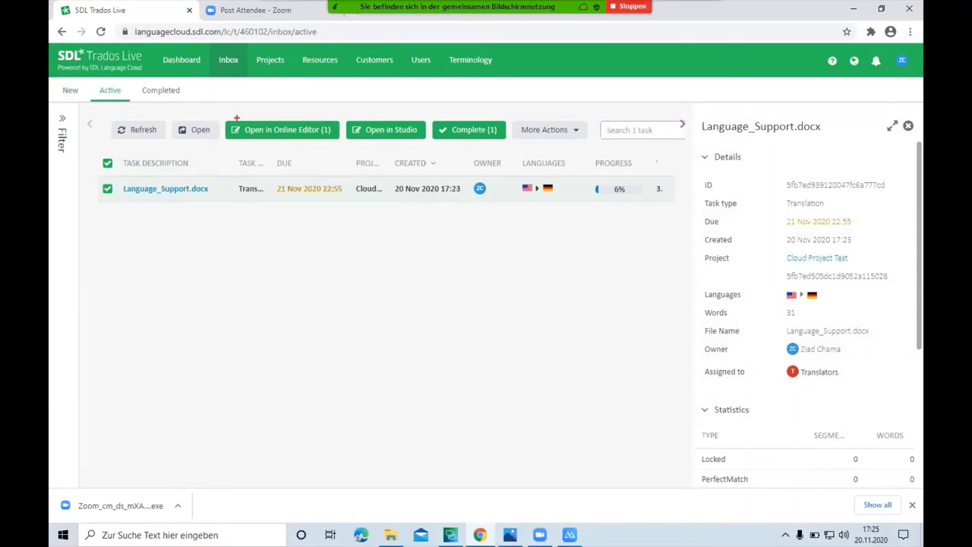
{"action": "mouse_move", "coordinate": [241, 113]}
{"action": "left_mouse_down"}
{"action": "mouse_move", "coordinate": [217, 115]}
{"action": "mouse_move", "coordinate": [297, 150]}
{"action": "mouse_move", "coordinate": [278, 105]}
{"action": "mouse_move", "coordinate": [199, 116]}
{"action": "left_mouse_up"}
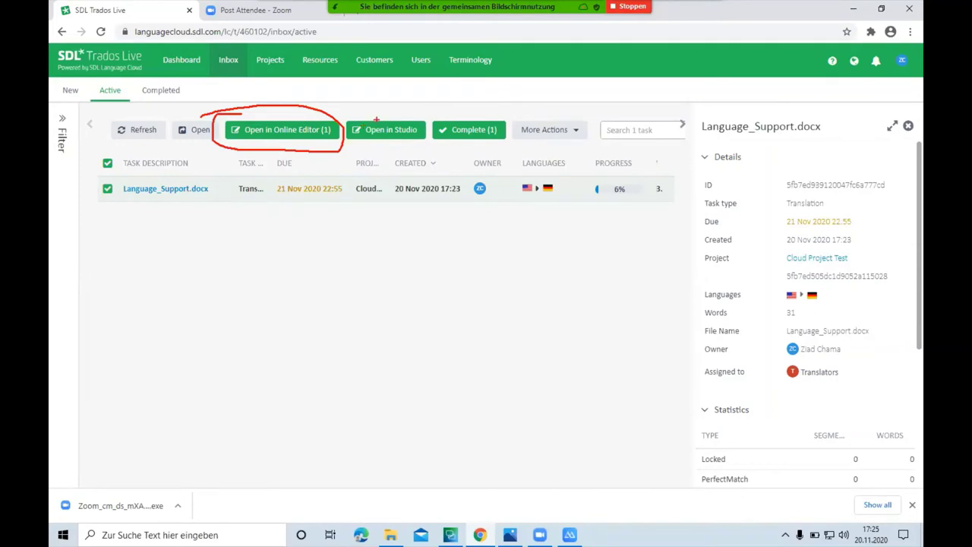
{"action": "mouse_move", "coordinate": [380, 116]}
{"action": "left_mouse_down"}
{"action": "mouse_move", "coordinate": [340, 123]}
{"action": "mouse_move", "coordinate": [426, 155]}
{"action": "mouse_move", "coordinate": [384, 110]}
{"action": "mouse_move", "coordinate": [362, 108]}
{"action": "left_mouse_up"}
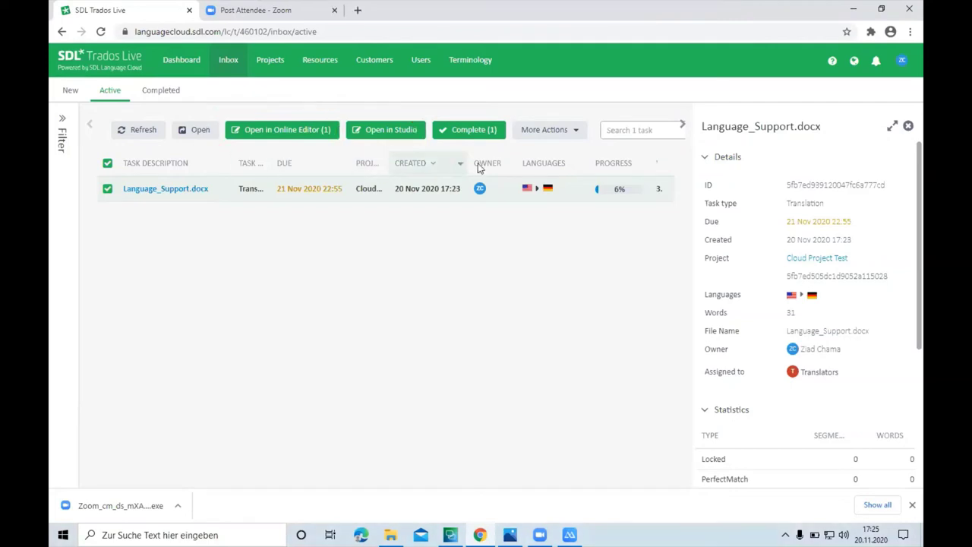
Show the More Actions options for the Language_Support.docx task.
{"action": "left_click", "coordinate": [575, 134]}
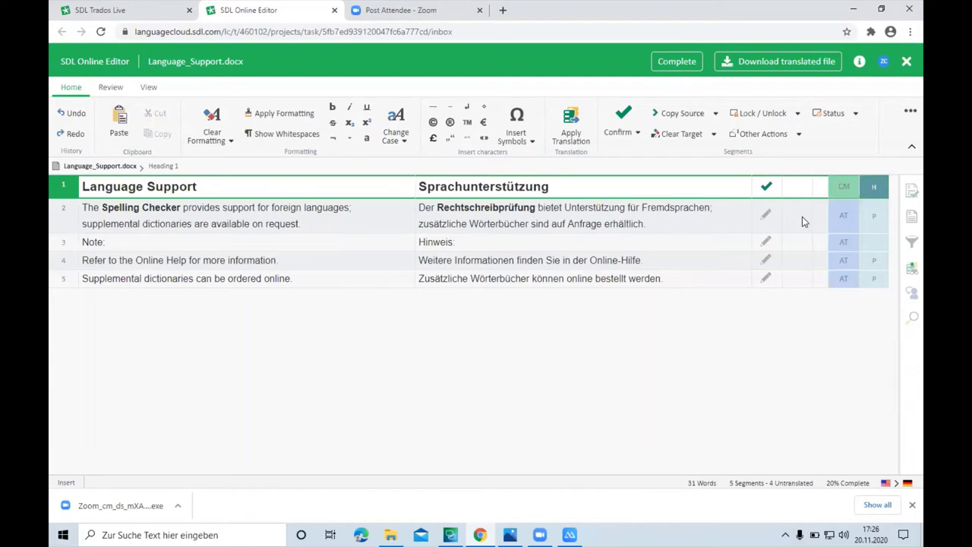
Set the View settings' document Preview to Side-by-side next to the segments.
{"action": "mouse_move", "coordinate": [830, 177]}
{"action": "left_mouse_down"}
{"action": "mouse_move", "coordinate": [870, 198]}
{"action": "mouse_move", "coordinate": [823, 172]}
{"action": "mouse_move", "coordinate": [811, 284]}
{"action": "mouse_move", "coordinate": [890, 243]}
{"action": "mouse_move", "coordinate": [823, 193]}
{"action": "left_mouse_up"}
{"action": "left_click", "coordinate": [909, 113]}
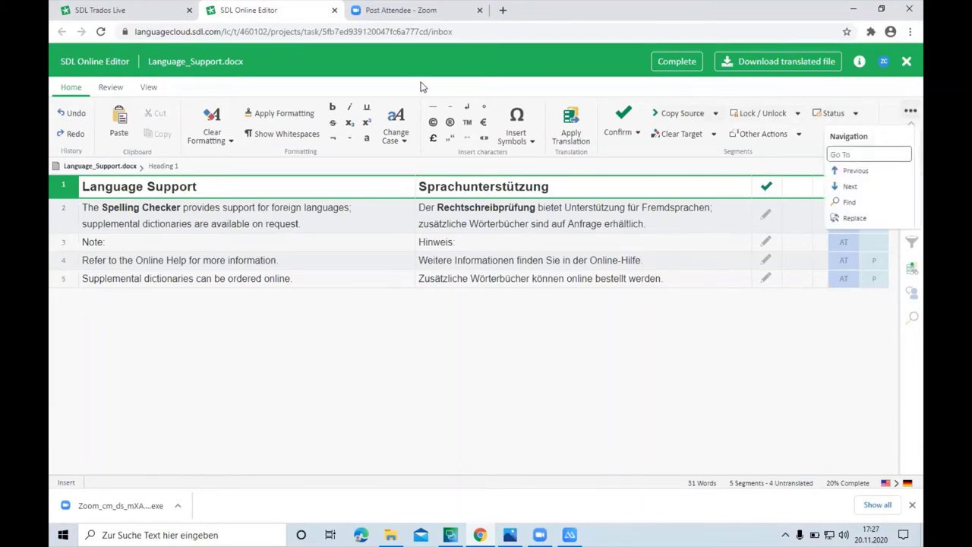
{"action": "left_click", "coordinate": [150, 89]}
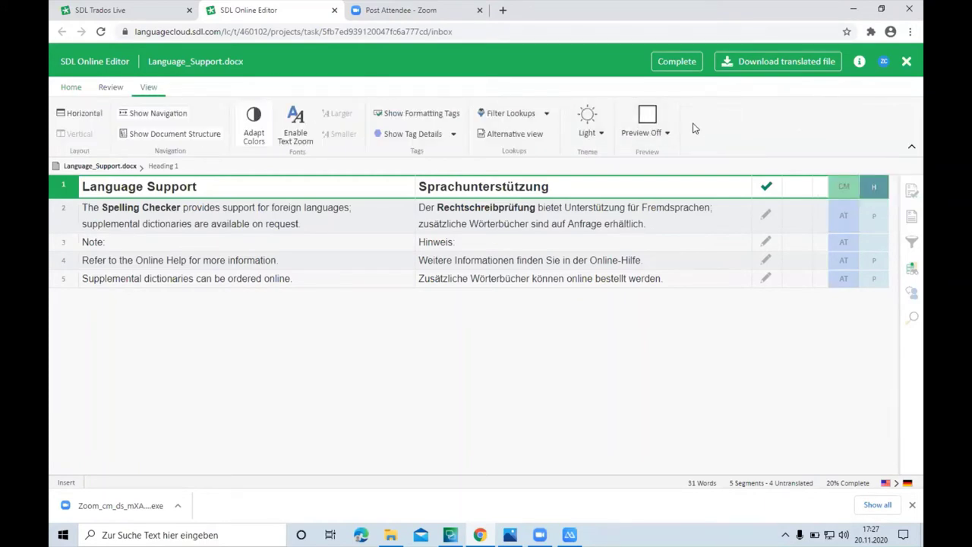
{"action": "left_click", "coordinate": [670, 135]}
{"action": "left_click", "coordinate": [671, 155]}
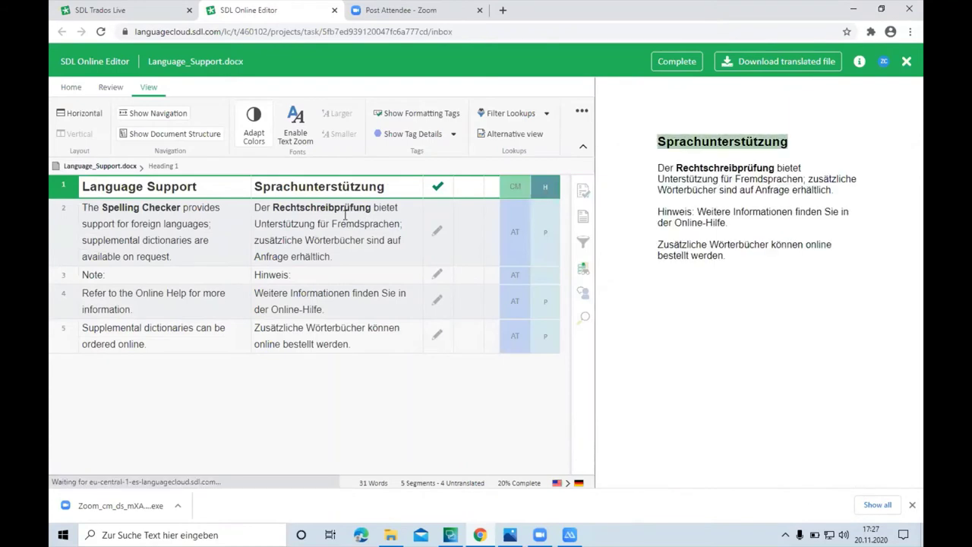
Change segment 2's target to 'Die Rechtschreibprüfung bietet eine sehr gute Unterstützung'.
{"action": "left_click", "coordinate": [346, 217]}
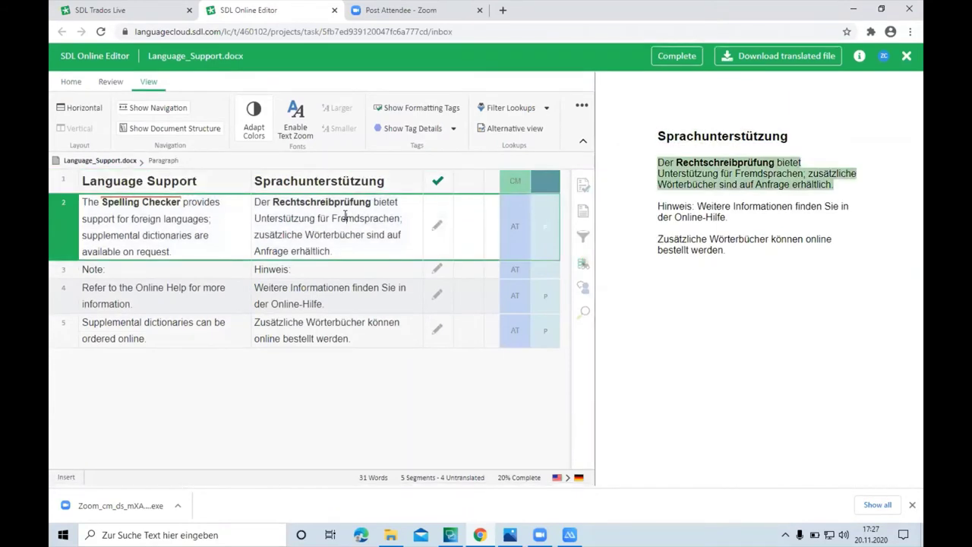
{"action": "double_click", "coordinate": [263, 203]}
{"action": "type", "text": "Die"}
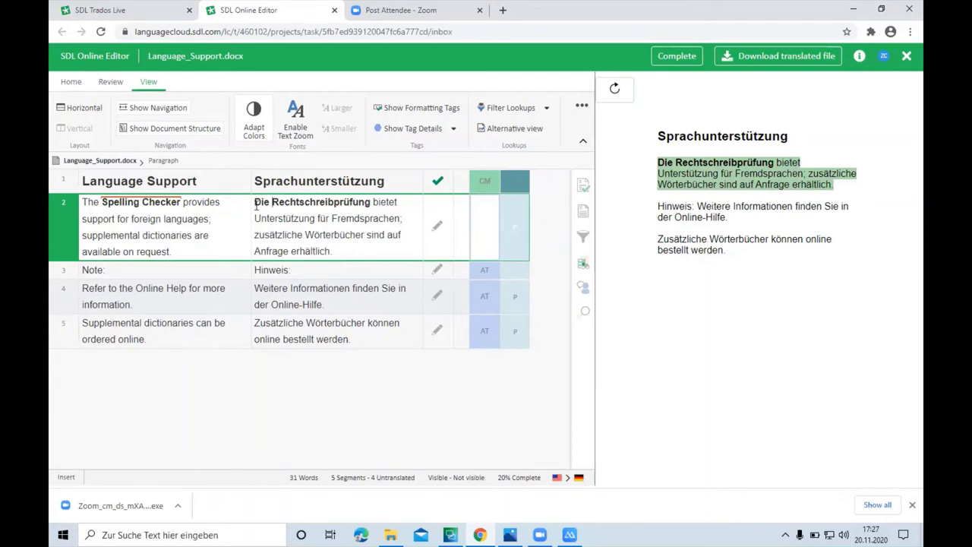
{"action": "left_click", "coordinate": [402, 201]}
{"action": "type", "text": "s"}
{"action": "key", "text": "BackSpace"}
{"action": "type", "text": "eine sehr"}
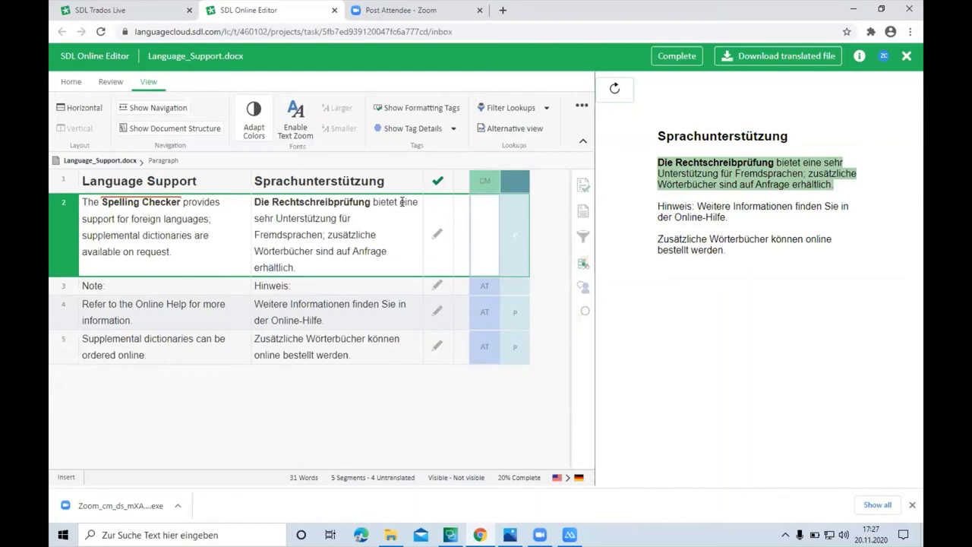
{"action": "type", "text": "gute"}
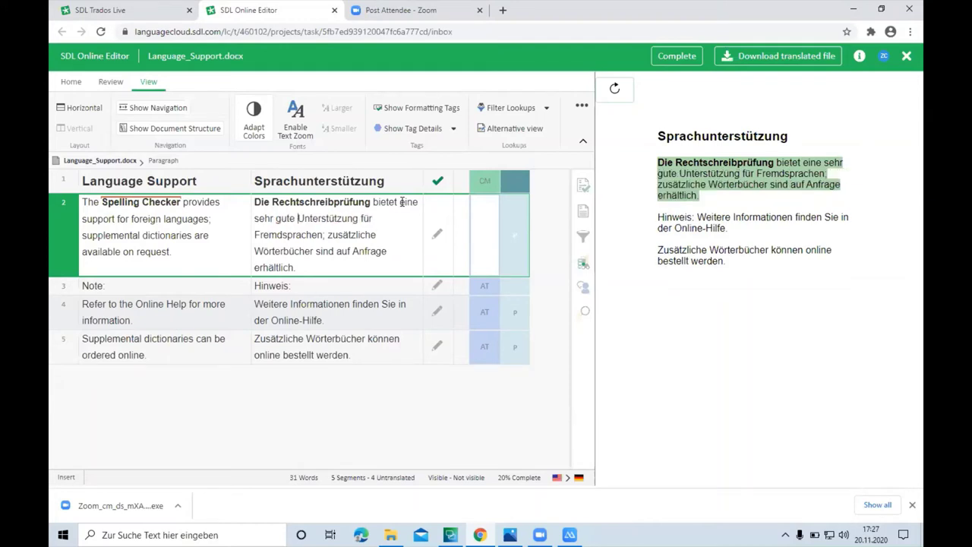
Confirm segments 2 through 5 with Ctrl+Enter, then return to segment 2.
{"action": "key", "text": "ctrl+Return"}
{"action": "key", "text": "ctrl+Return"}
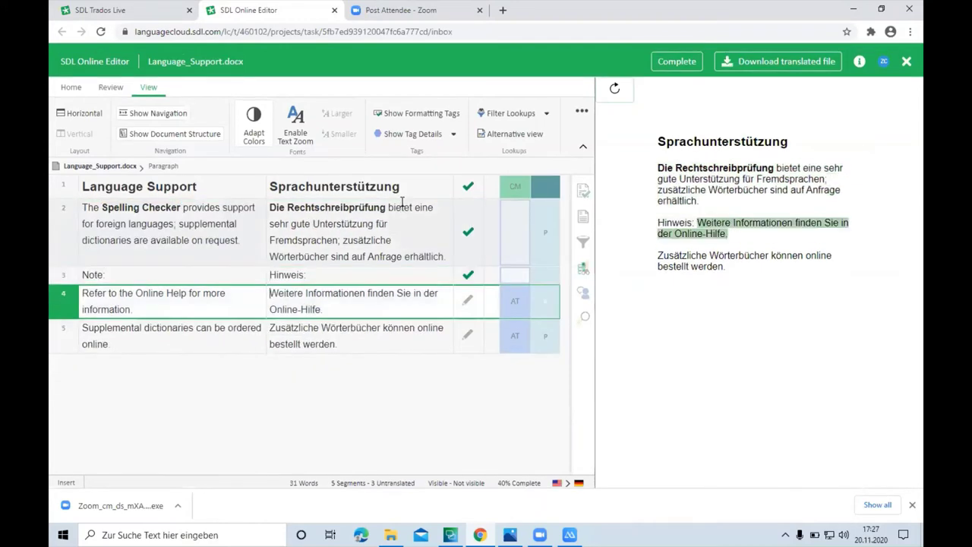
{"action": "key", "text": "ctrl+Return"}
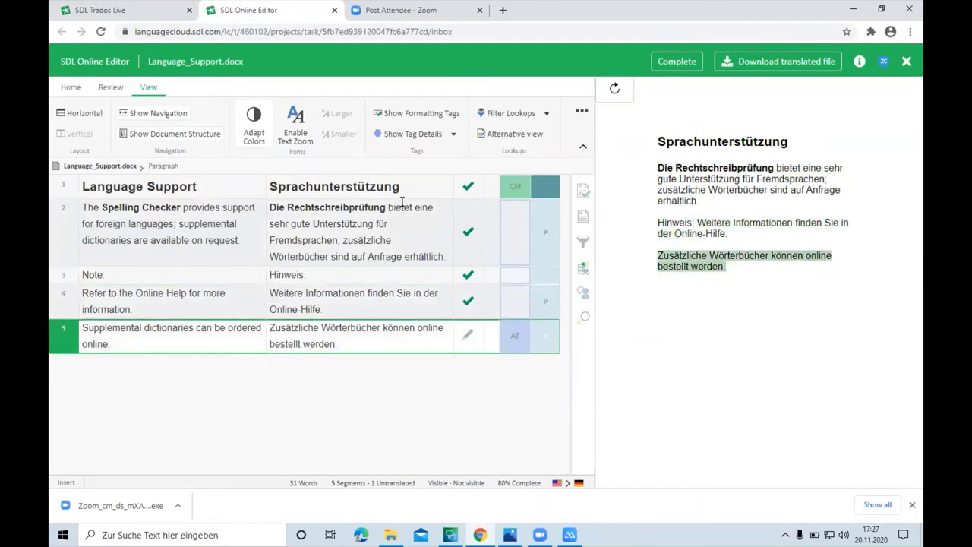
{"action": "key", "text": "ctrl+Return"}
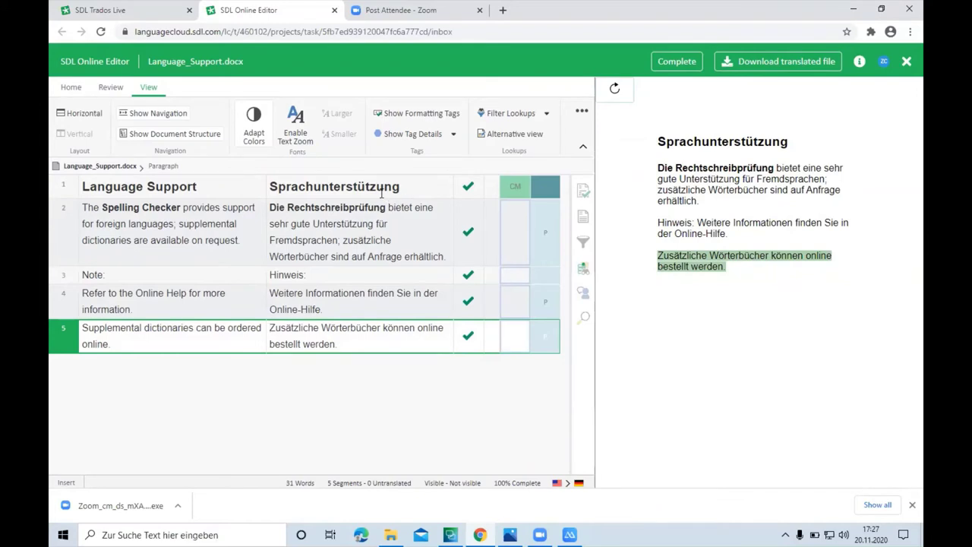
{"action": "left_click", "coordinate": [384, 186]}
{"action": "key", "text": "Down"}
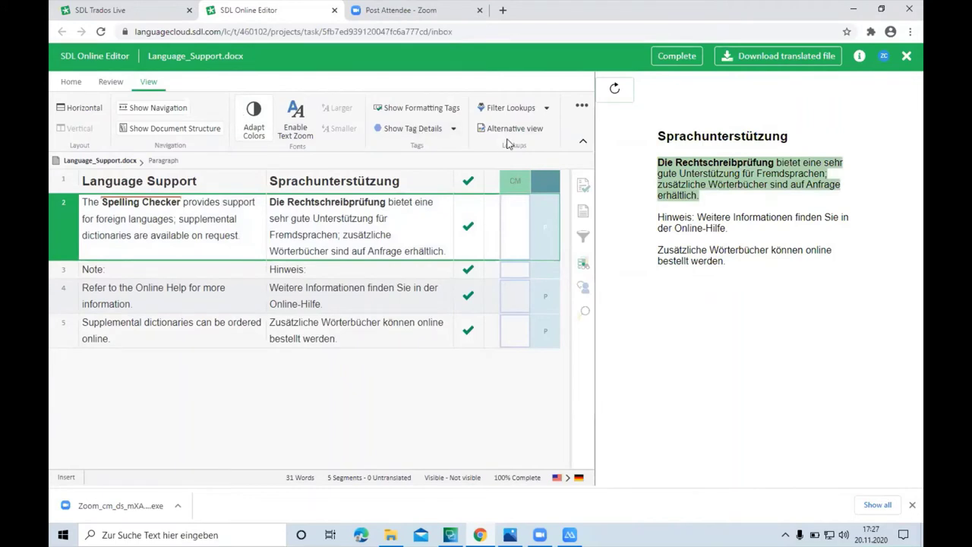
Disable the preview and show segment 2's lookups: Sample TM En-De match, term, machine translation.
{"action": "left_click", "coordinate": [582, 108]}
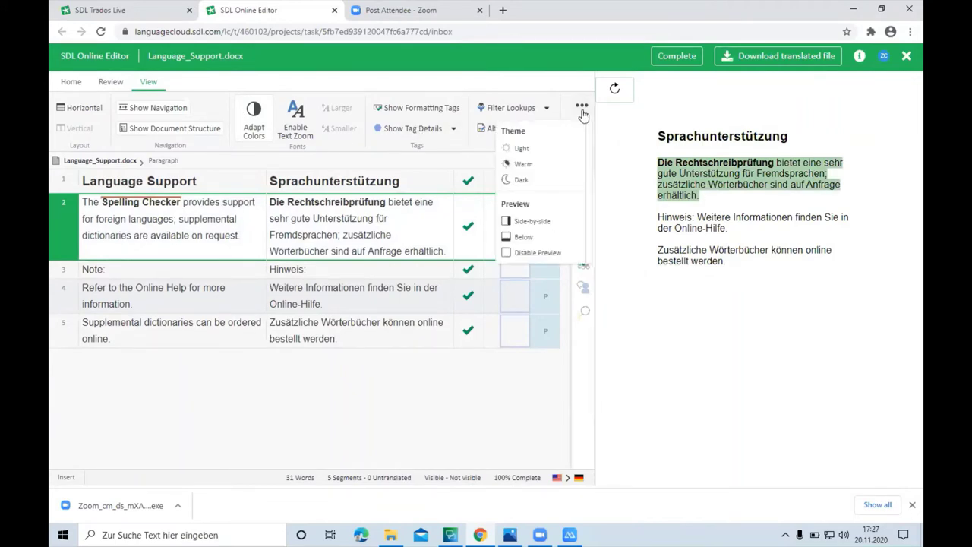
{"action": "left_click", "coordinate": [542, 254]}
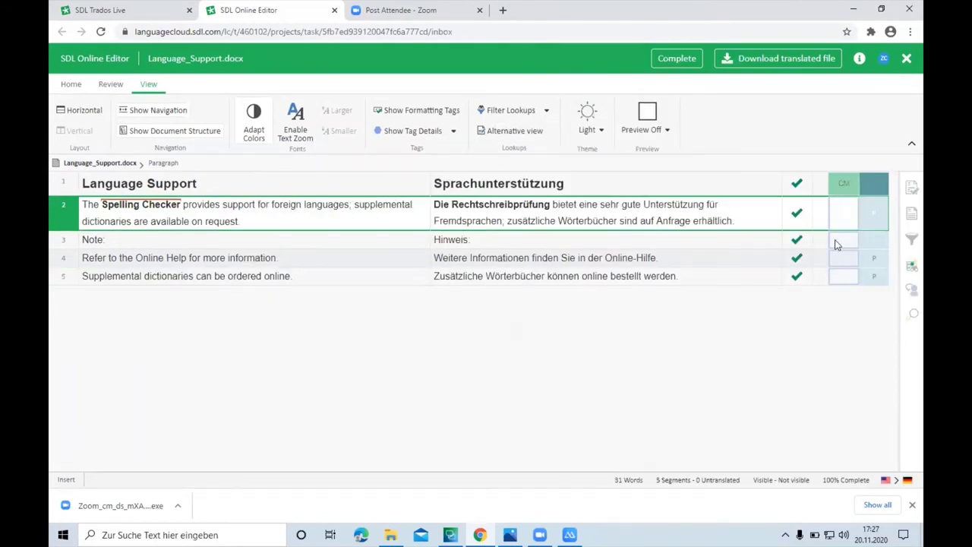
{"action": "left_click", "coordinate": [911, 265]}
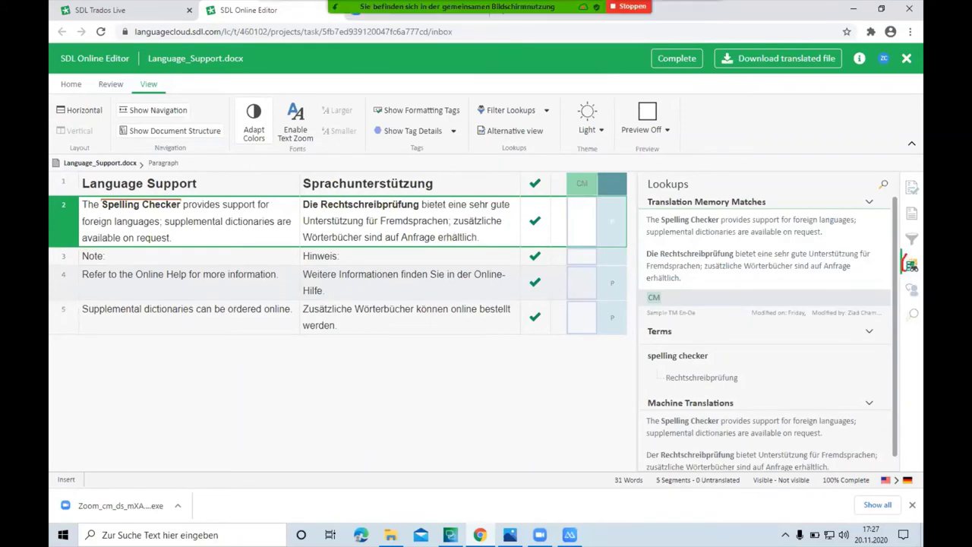
{"action": "mouse_move", "coordinate": [914, 275]}
{"action": "left_mouse_down"}
{"action": "mouse_move", "coordinate": [920, 252]}
{"action": "mouse_move", "coordinate": [901, 239]}
{"action": "left_mouse_up"}
{"action": "mouse_move", "coordinate": [669, 341]}
{"action": "left_mouse_down"}
{"action": "mouse_move", "coordinate": [604, 399]}
{"action": "mouse_move", "coordinate": [759, 339]}
{"action": "mouse_move", "coordinate": [641, 344]}
{"action": "left_mouse_up"}
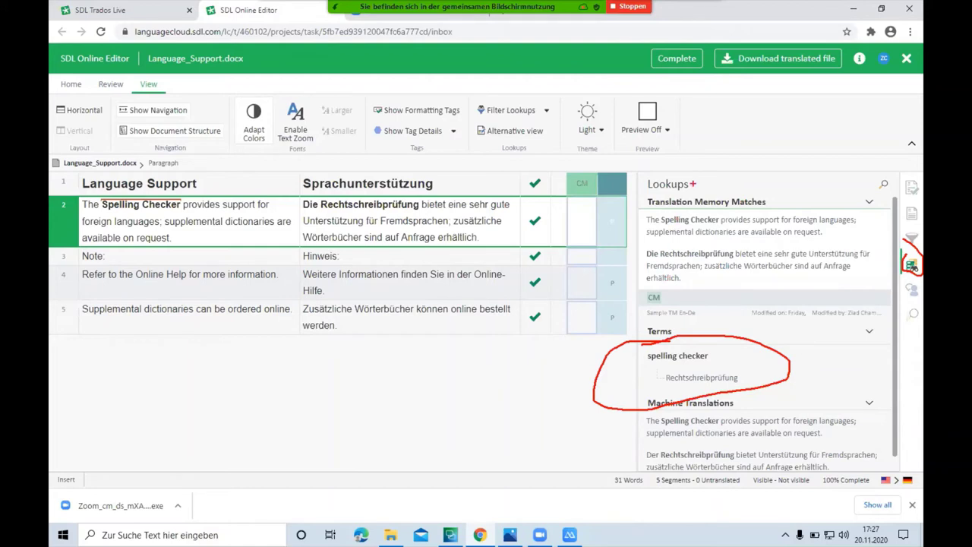
{"action": "mouse_move", "coordinate": [693, 184]}
{"action": "left_mouse_down"}
{"action": "mouse_move", "coordinate": [634, 323]}
{"action": "mouse_move", "coordinate": [817, 185]}
{"action": "mouse_move", "coordinate": [676, 203]}
{"action": "left_mouse_up"}
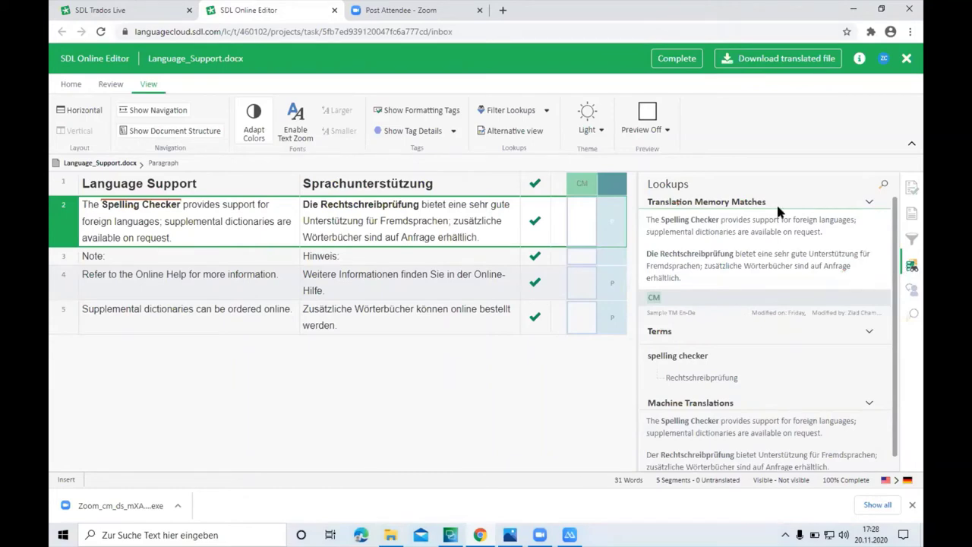
Complete the Language_Support.docx translation task and confirm Complete task.
{"action": "left_click", "coordinate": [676, 60]}
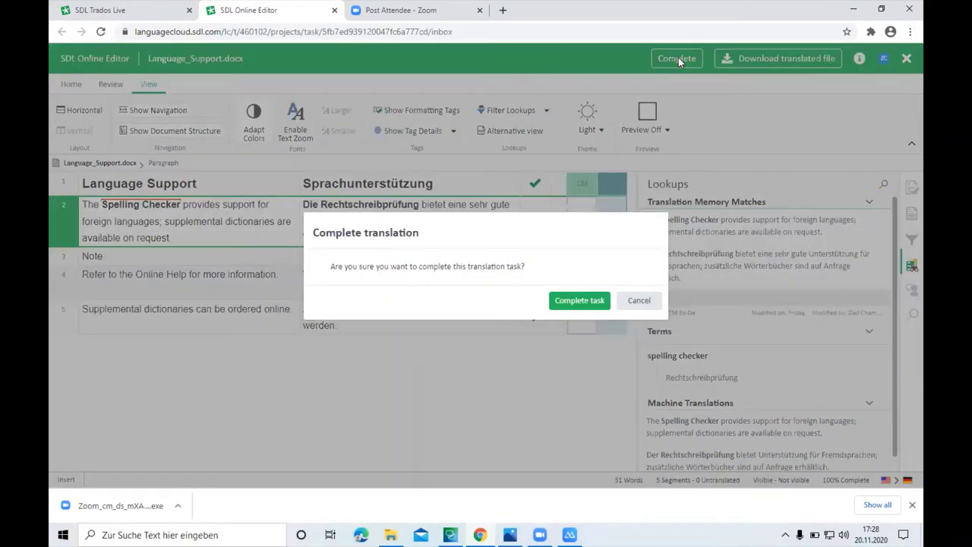
{"action": "left_click", "coordinate": [578, 299]}
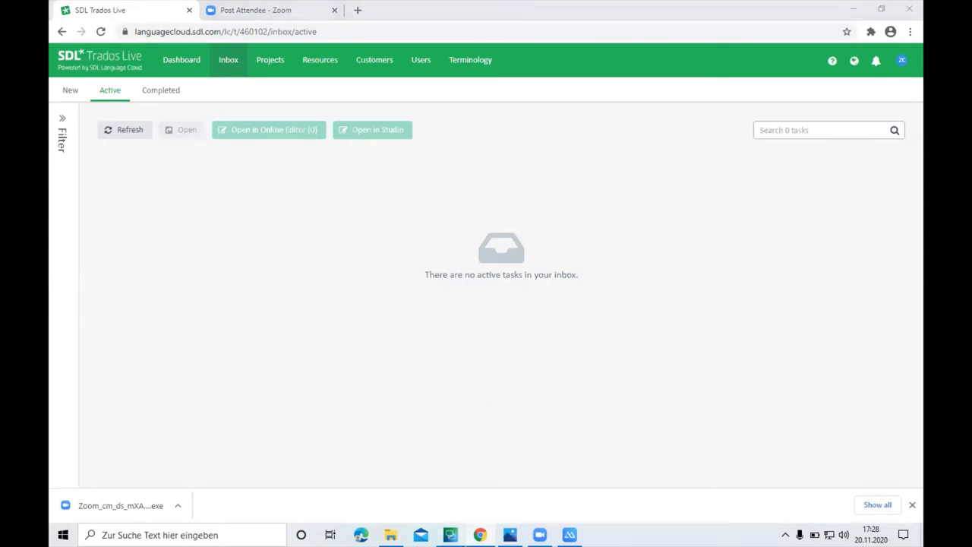
Clear the Project name filter in Trados Studio's Projects view and select Cloud Project Test.
{"action": "left_click", "coordinate": [450, 534]}
{"action": "left_click", "coordinate": [114, 404]}
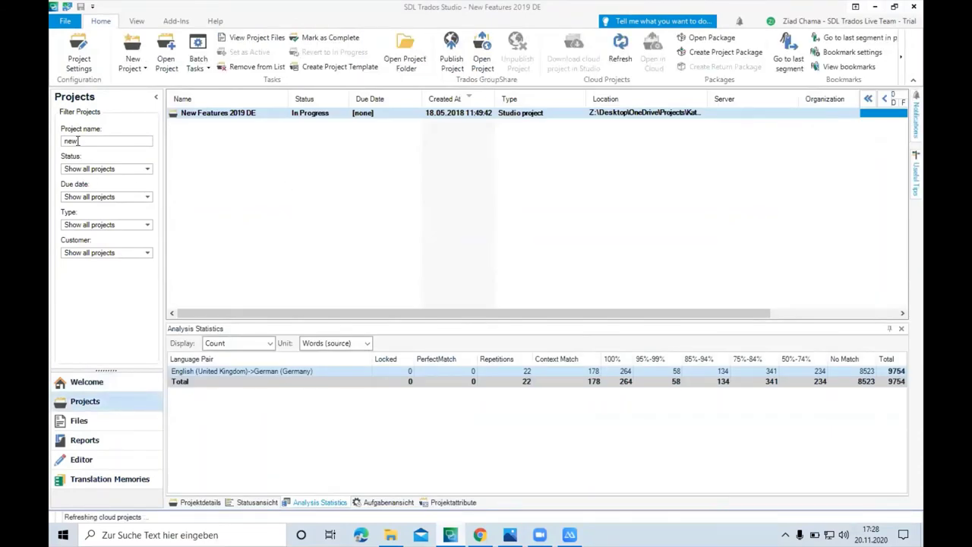
{"action": "double_click", "coordinate": [90, 140]}
{"action": "key", "text": "BackSpace"}
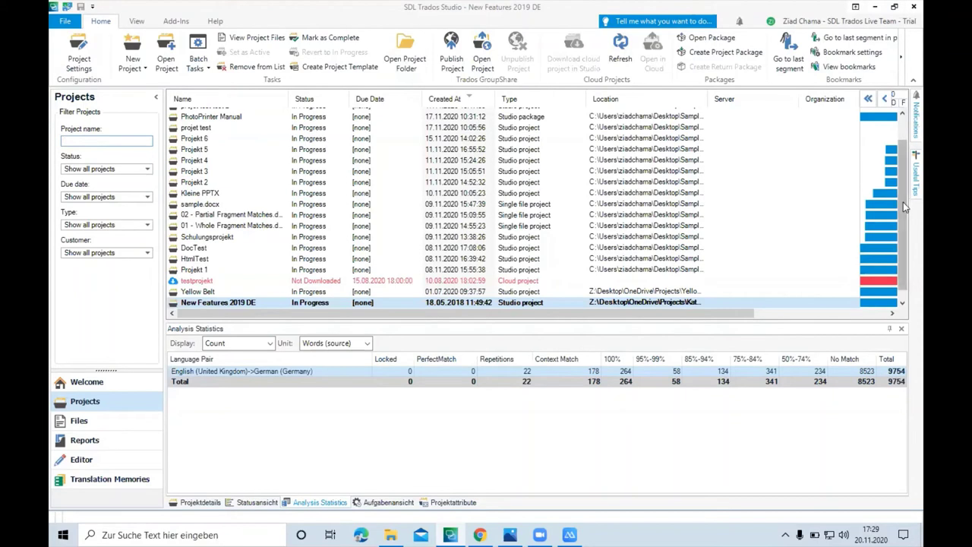
{"action": "left_click_drag", "start_coordinate": [903, 167], "coordinate": [901, 145]}
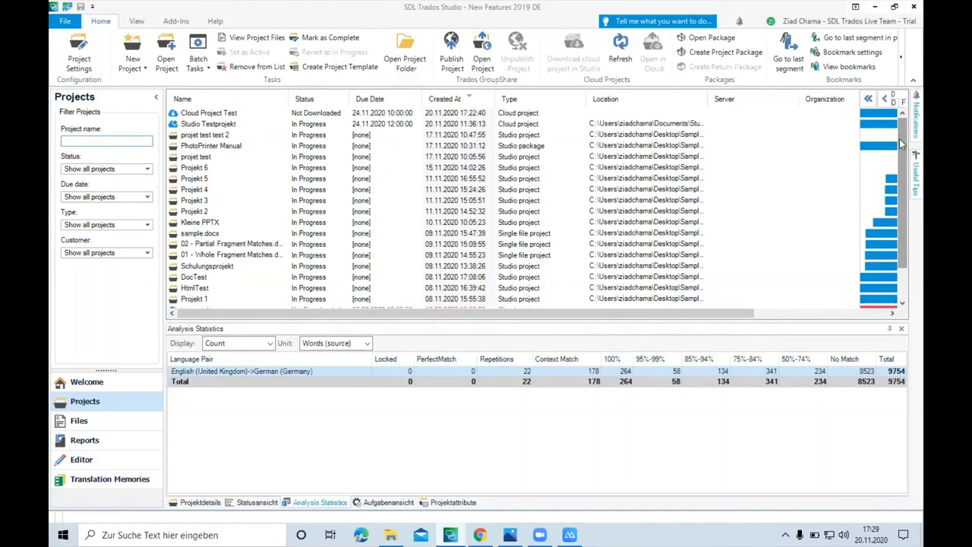
{"action": "left_click", "coordinate": [226, 114]}
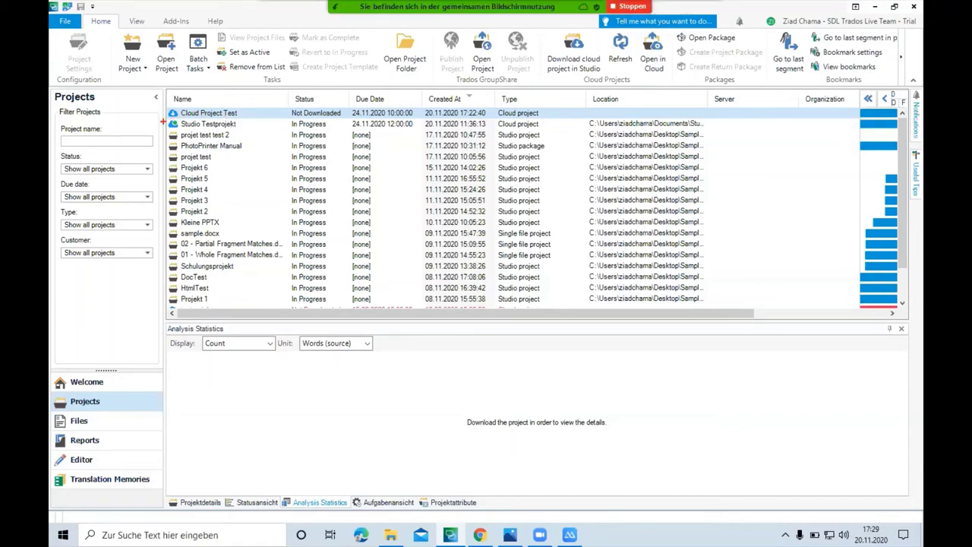
{"action": "mouse_move", "coordinate": [164, 121]}
{"action": "left_mouse_down"}
{"action": "mouse_move", "coordinate": [260, 119]}
{"action": "mouse_move", "coordinate": [169, 86]}
{"action": "mouse_move", "coordinate": [155, 117]}
{"action": "left_mouse_up"}
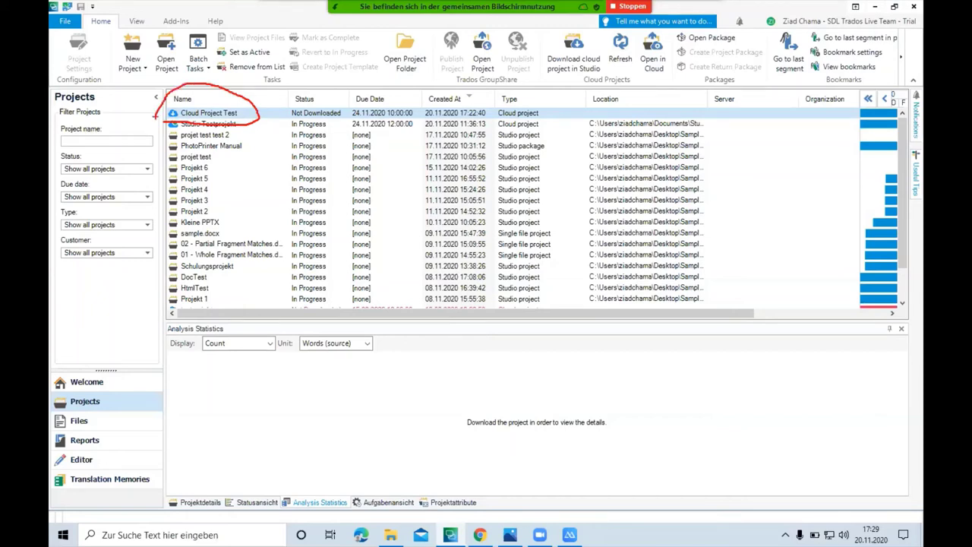
Download Cloud Project Test and open Language_Support.docx for review in the Editor.
{"action": "double_click", "coordinate": [228, 114]}
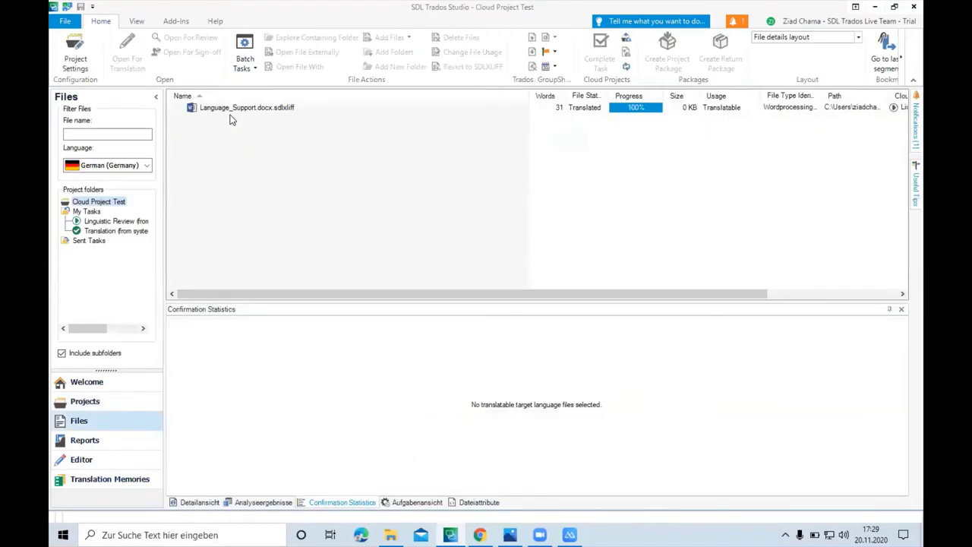
{"action": "left_click", "coordinate": [243, 110]}
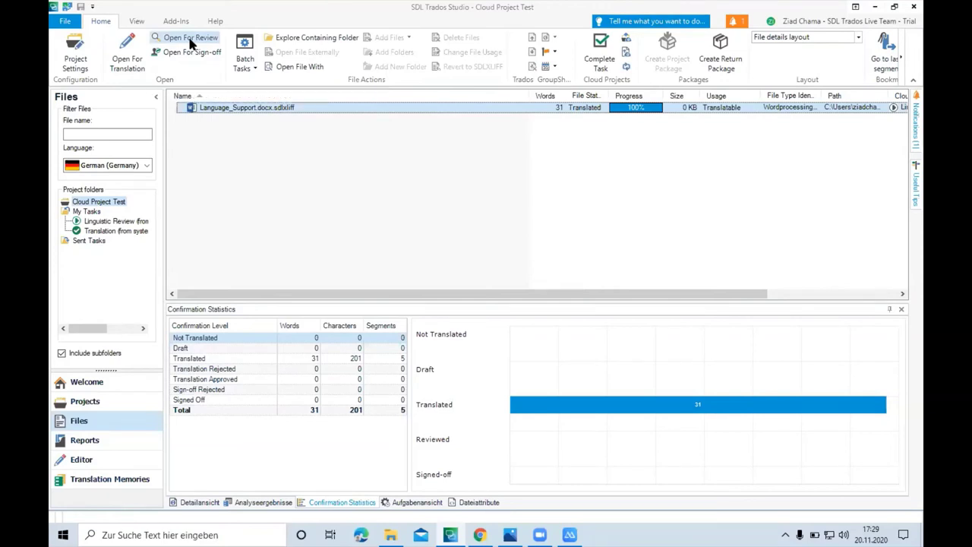
{"action": "left_click", "coordinate": [190, 38]}
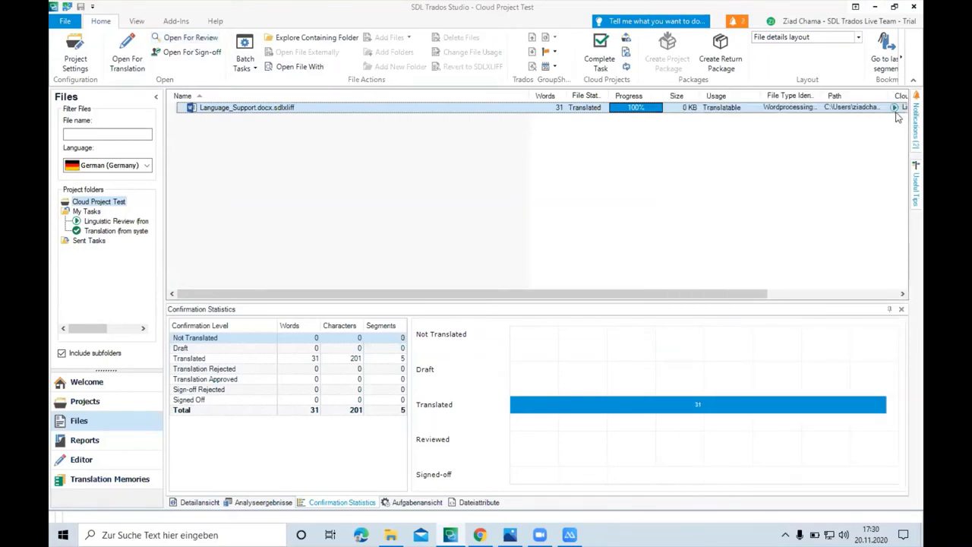
{"action": "mouse_move", "coordinate": [914, 122]}
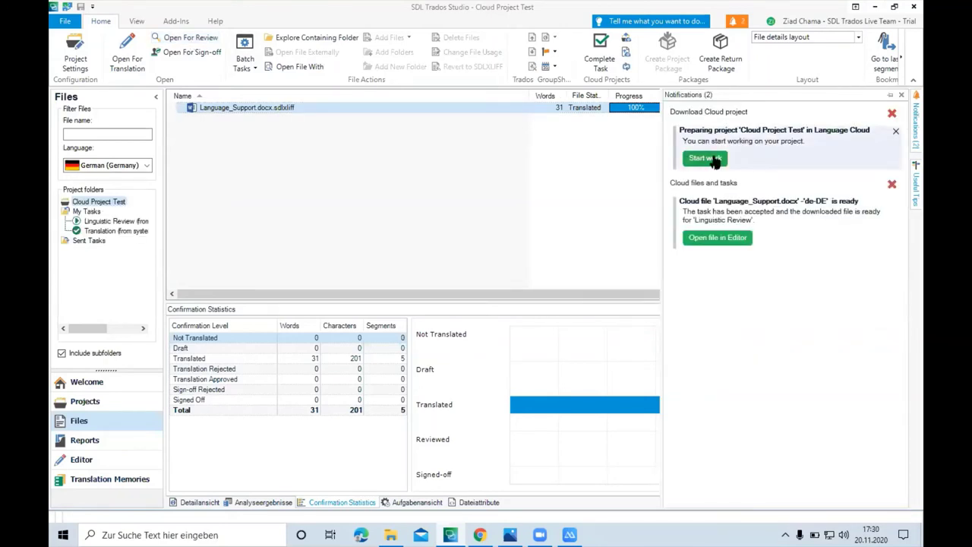
{"action": "left_click", "coordinate": [722, 240]}
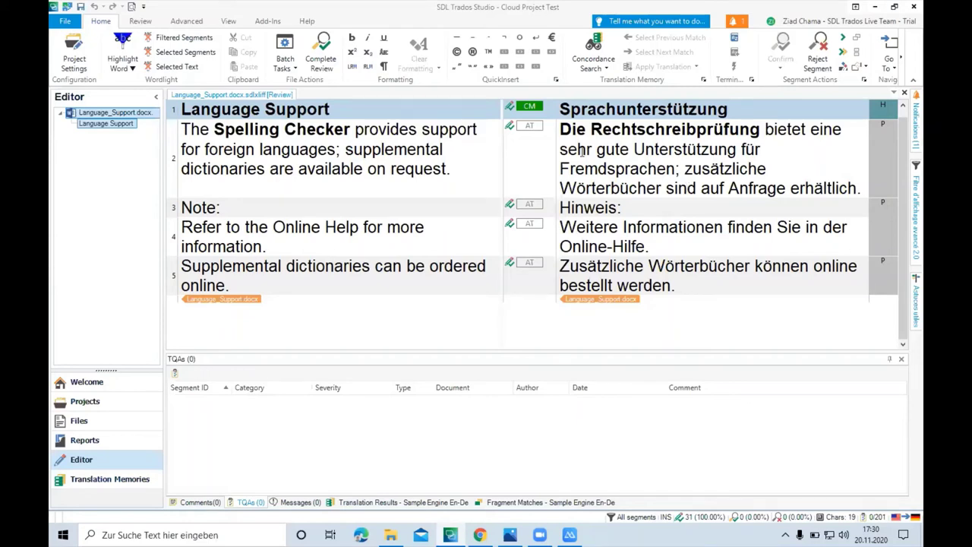
Change 'sehr gute' to 'hervorragende' in segment 2, and add the comment 'this is my comment' to segment 4.
{"action": "left_click_drag", "start_coordinate": [629, 149], "coordinate": [561, 149]}
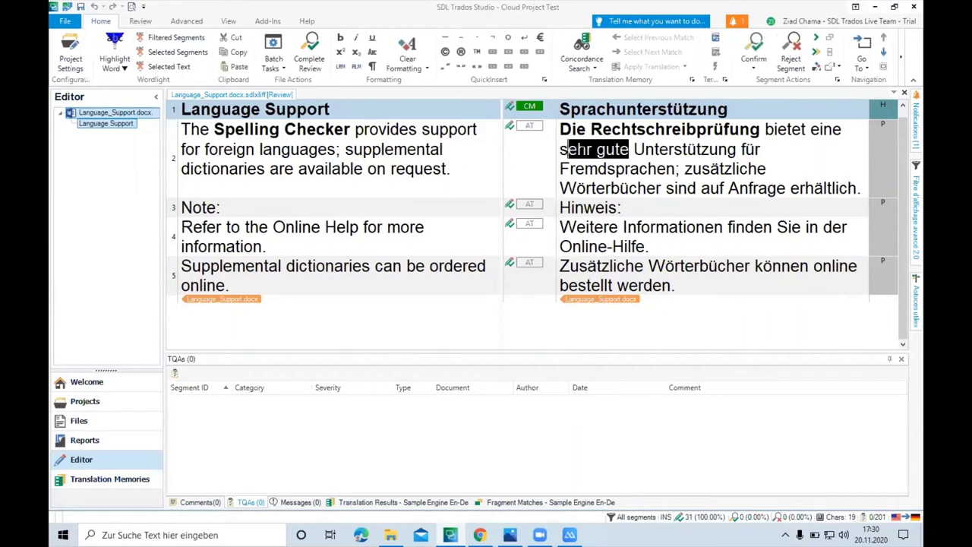
{"action": "type", "text": "hervorr"}
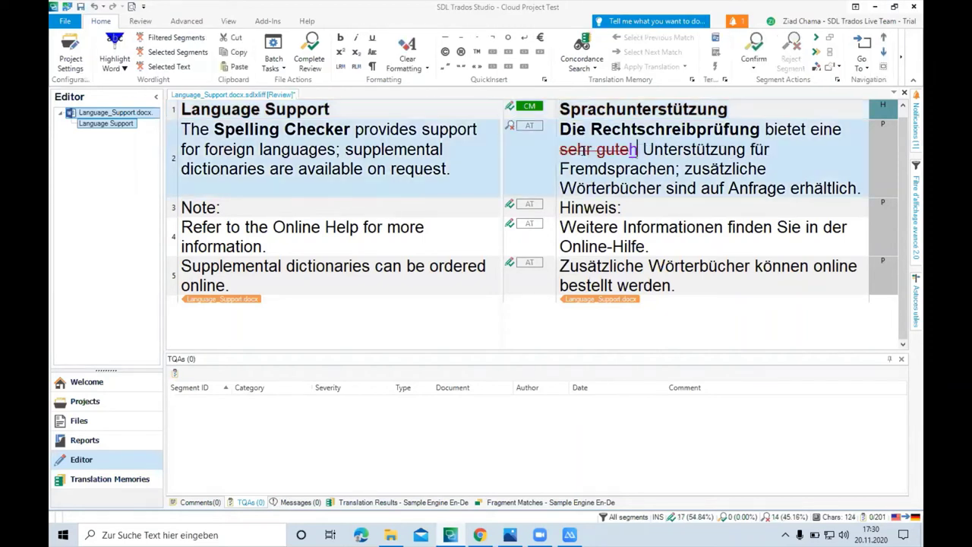
{"action": "type", "text": "agende"}
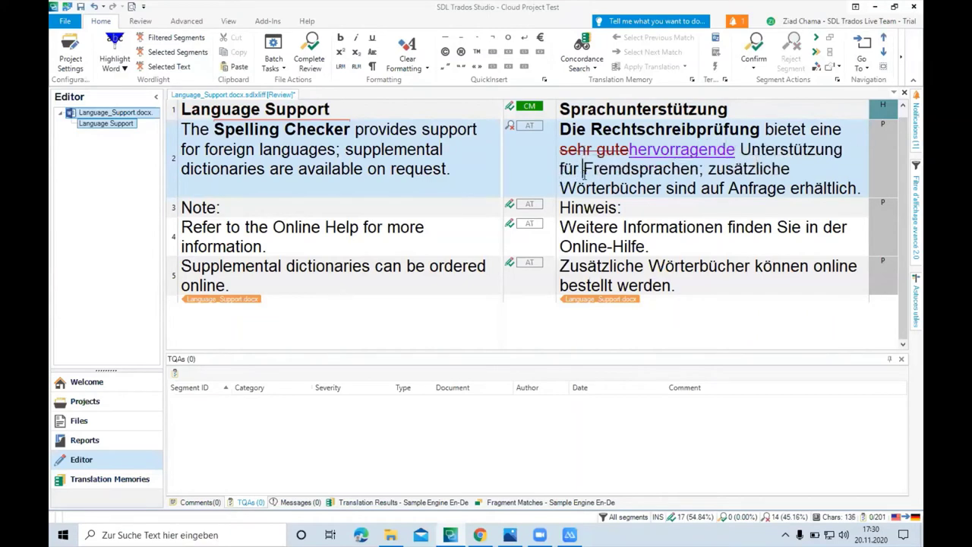
{"action": "left_click", "coordinate": [593, 209]}
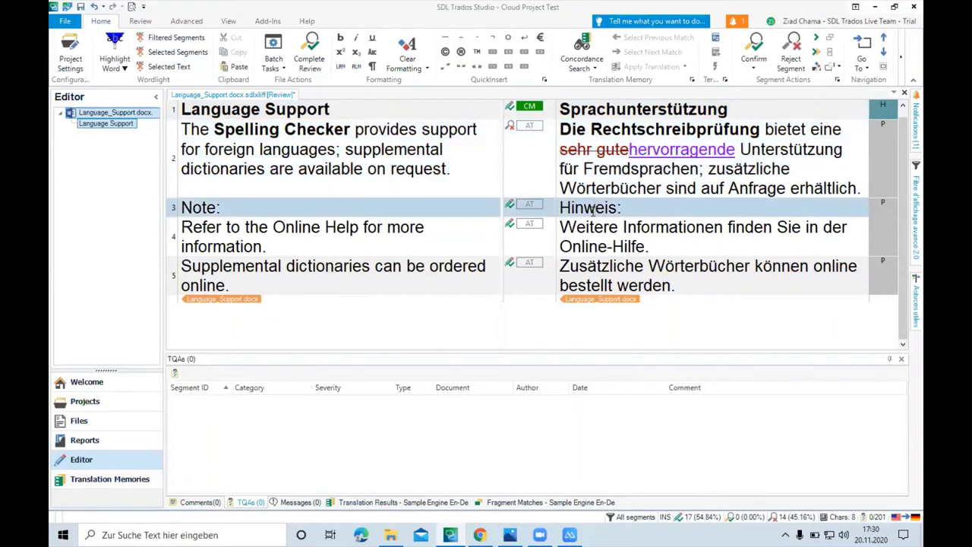
{"action": "left_click", "coordinate": [593, 220]}
{"action": "key", "text": "ctrl+shift+n"}
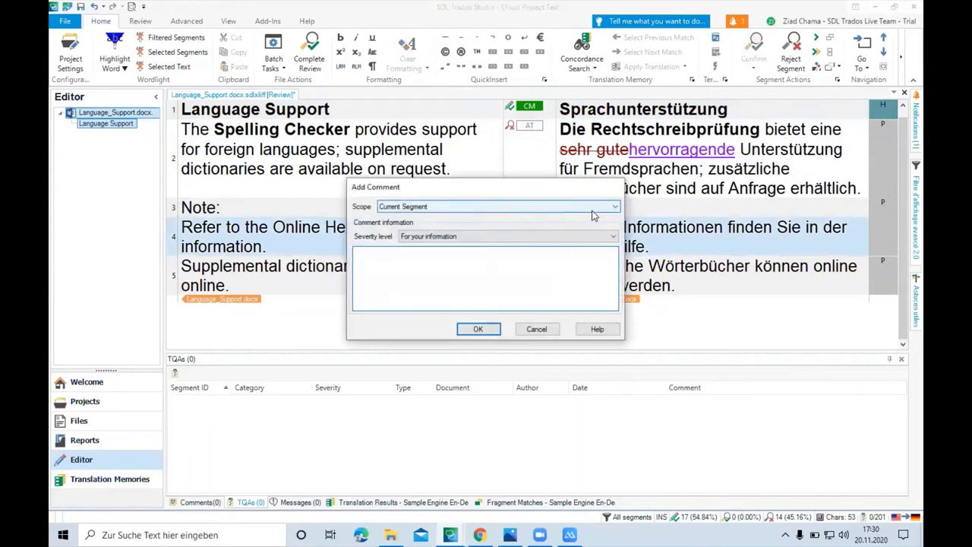
{"action": "type", "text": "this is my comment"}
{"action": "left_click", "coordinate": [487, 329]}
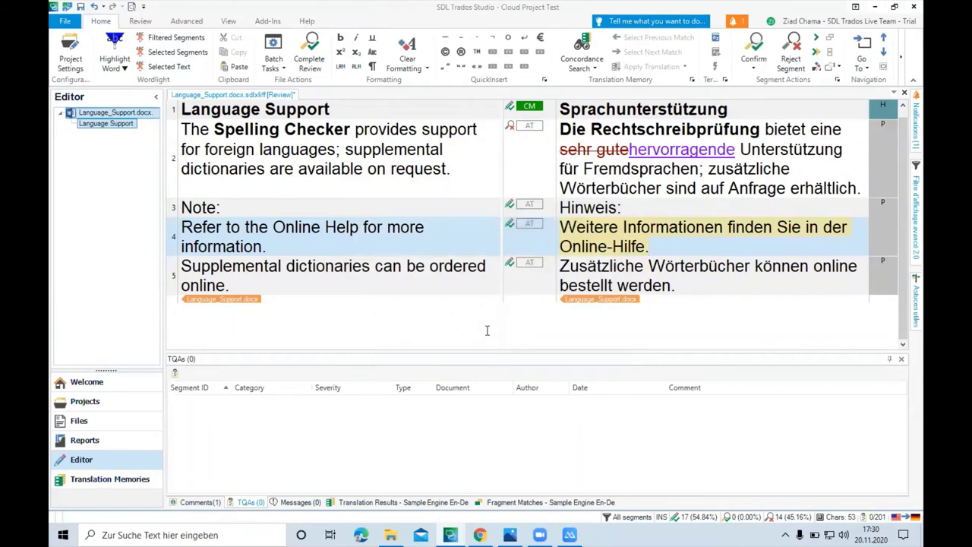
Complete the review of Language_Support.docx, then mark the review task complete, confirming both prompts with Ja.
{"action": "left_click", "coordinate": [309, 53]}
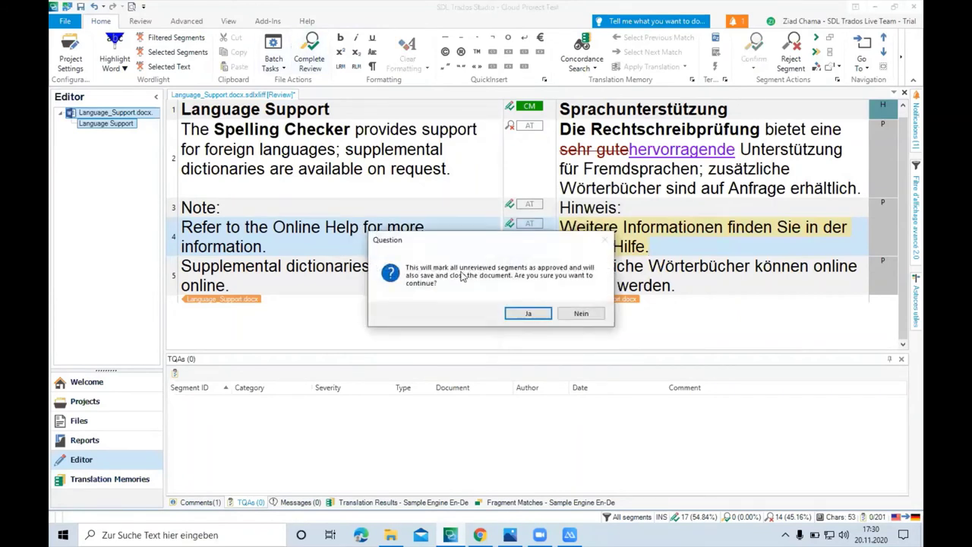
{"action": "left_click", "coordinate": [524, 315]}
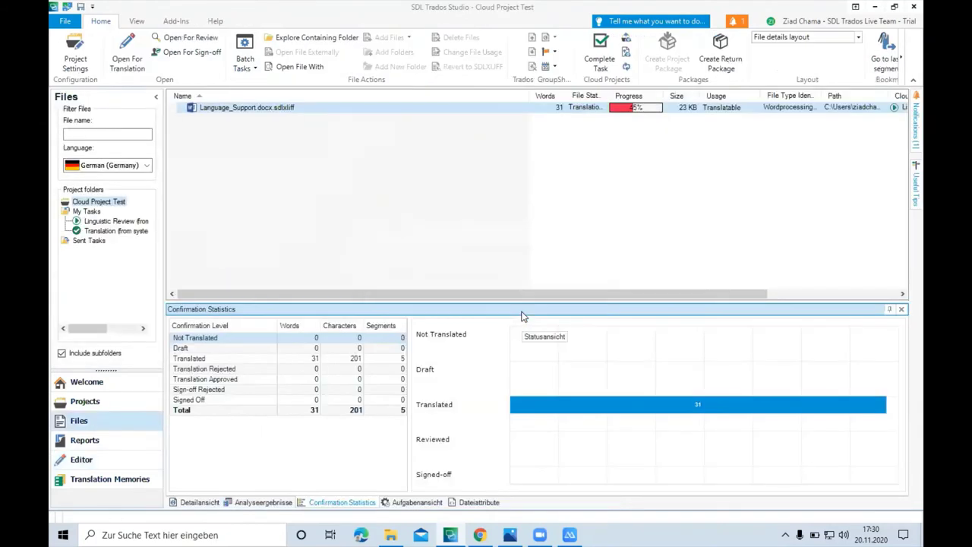
{"action": "left_click", "coordinate": [600, 52]}
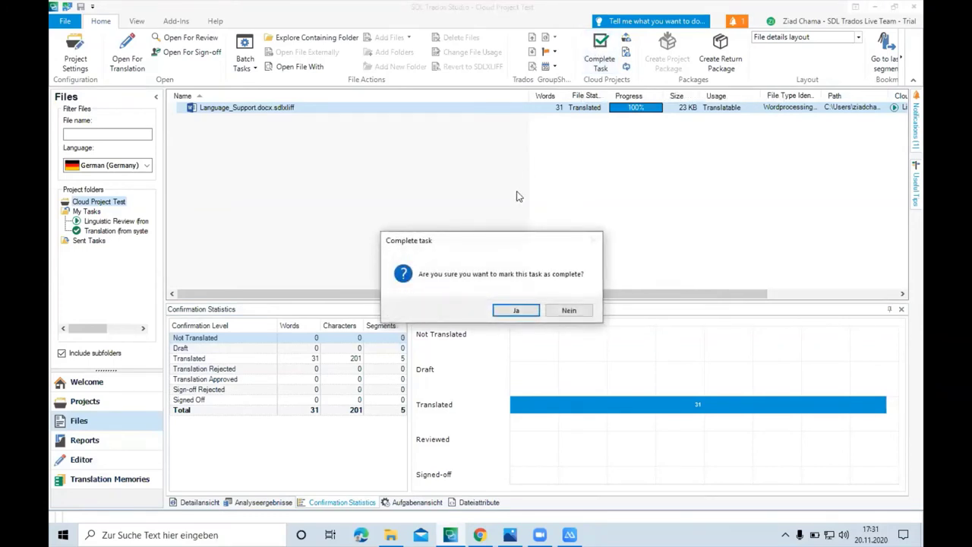
{"action": "left_click", "coordinate": [516, 310]}
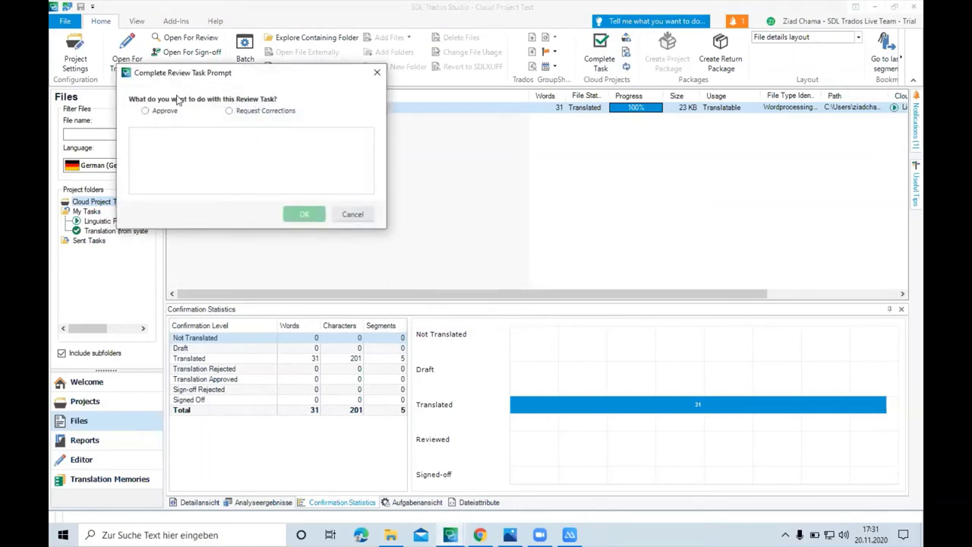
Request corrections with the note 'Please take a look at my comments and changes'.
{"action": "left_click", "coordinate": [146, 112]}
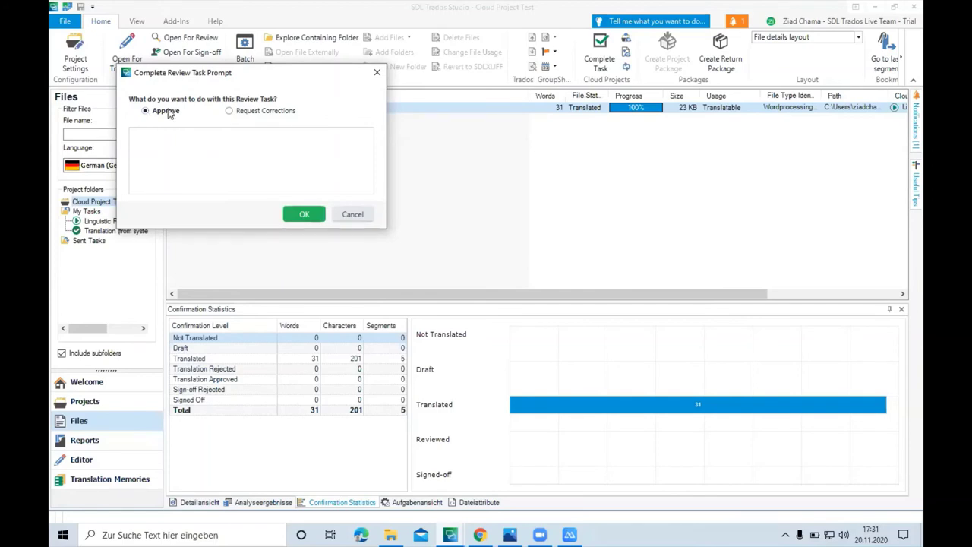
{"action": "left_click", "coordinate": [266, 111]}
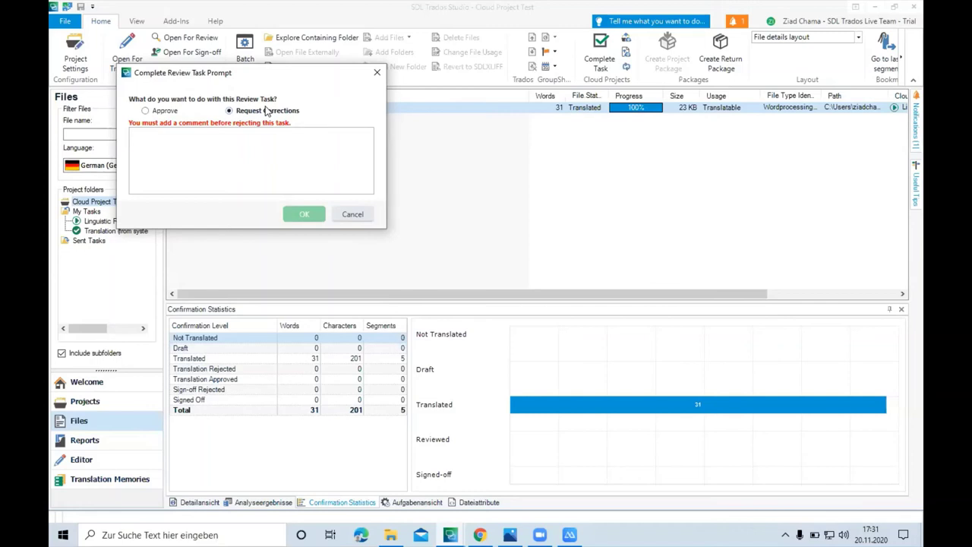
{"action": "left_click", "coordinate": [218, 161]}
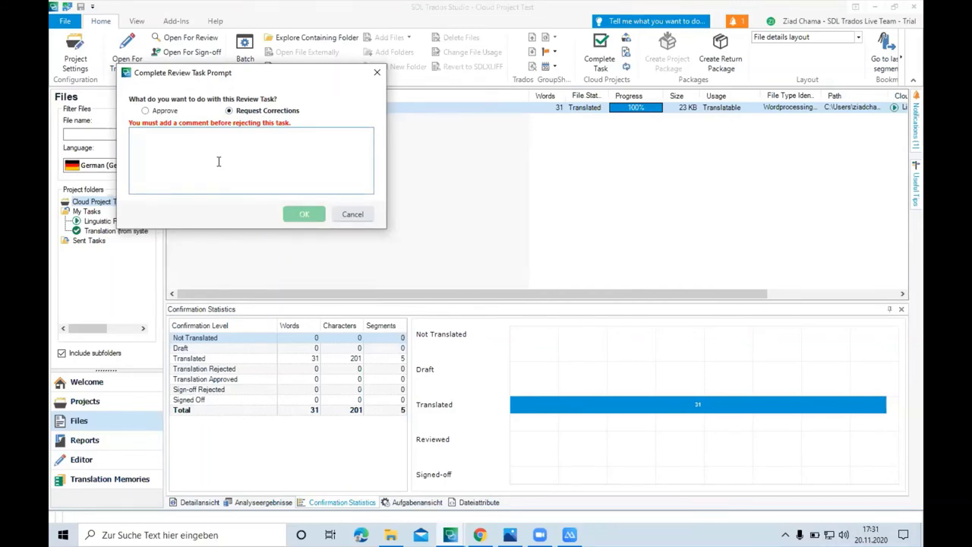
{"action": "type", "text": "Please "}
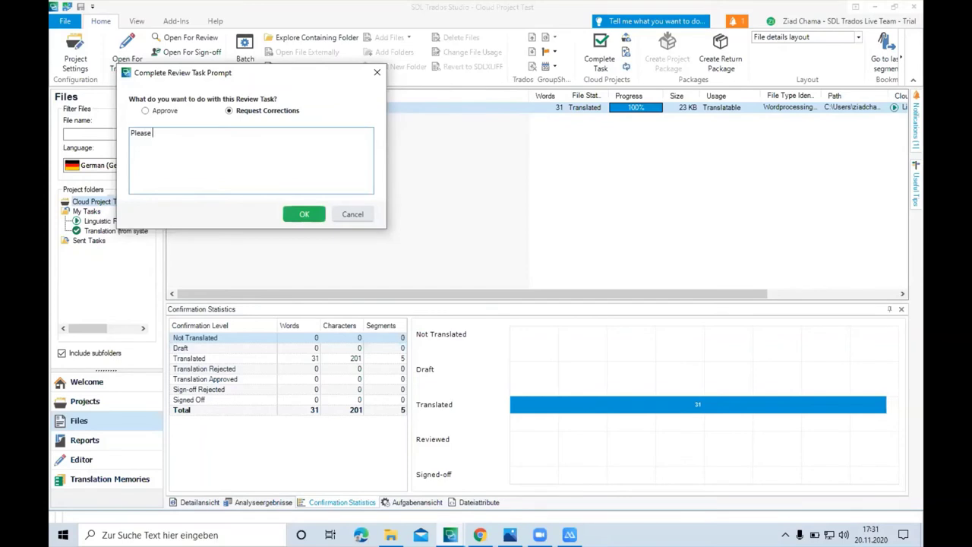
{"action": "type", "text": "take a look at my comments and changes"}
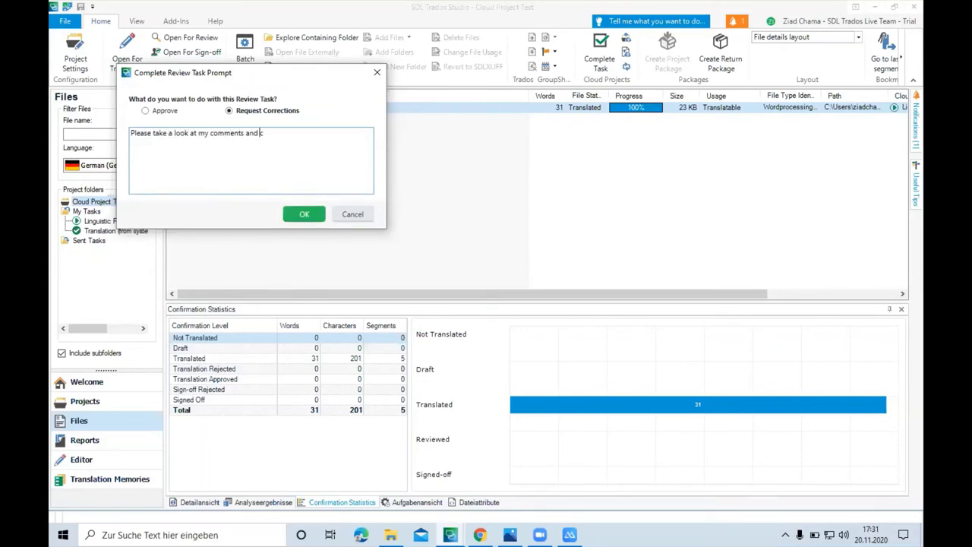
{"action": "left_click", "coordinate": [305, 214]}
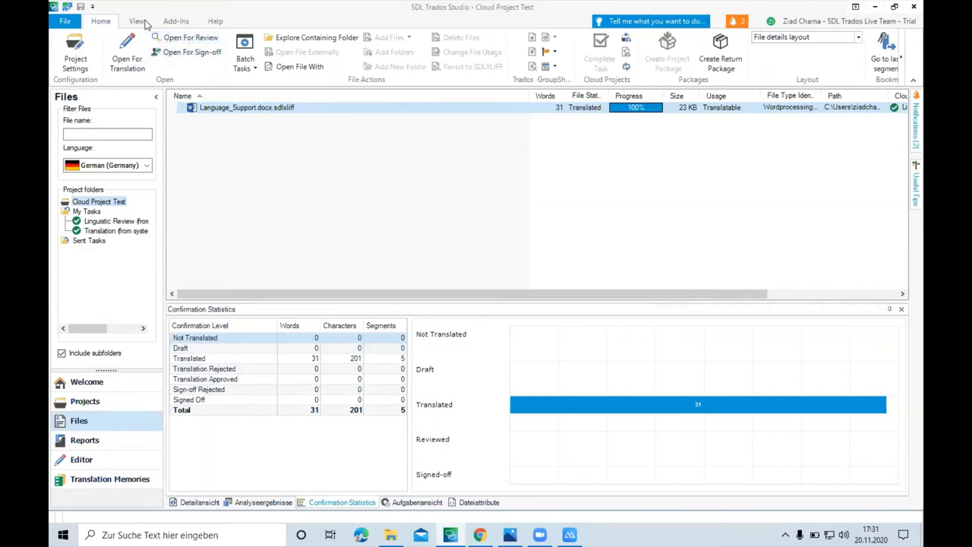
Open SDL Forums from the Help tab.
{"action": "left_click", "coordinate": [223, 23]}
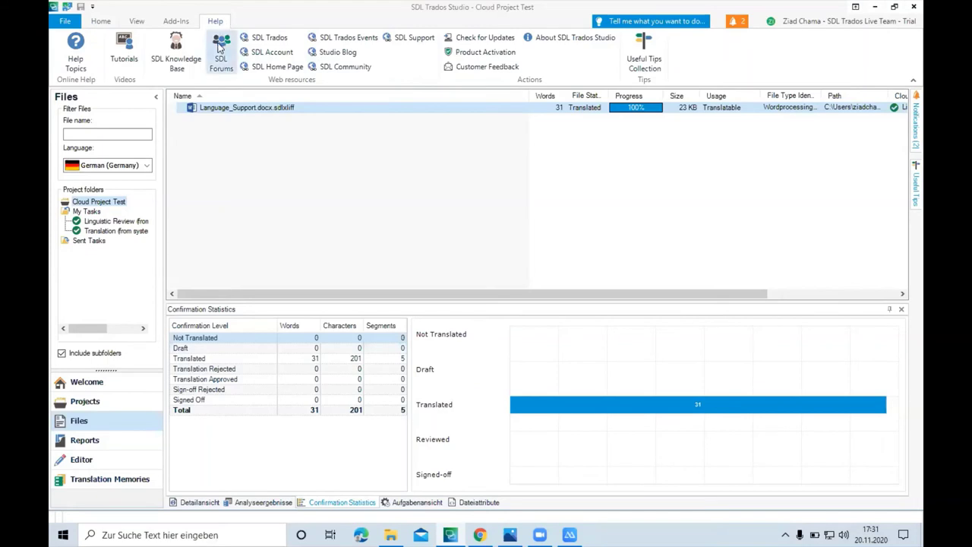
{"action": "left_click", "coordinate": [220, 48]}
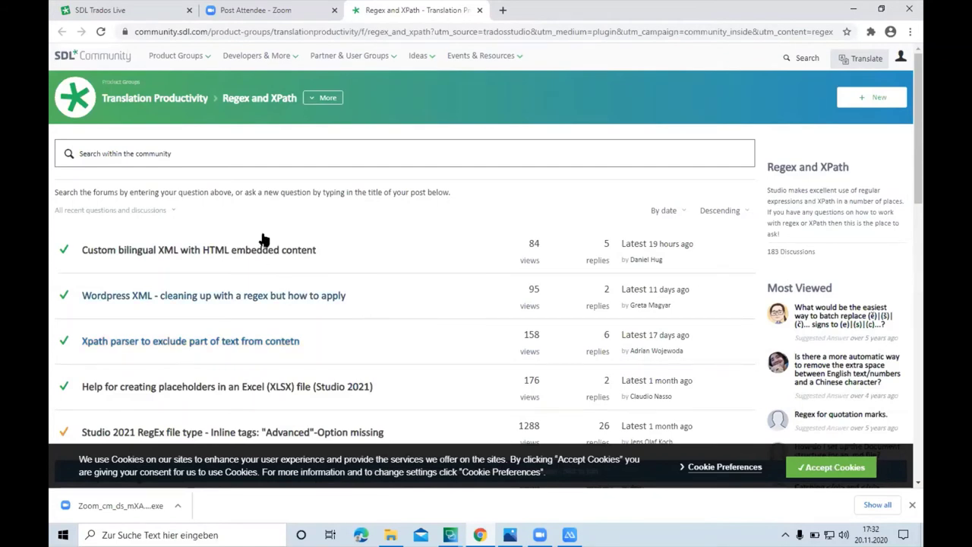
Accept cookies and start a new forum question titled 'RegEx expression needed for QA Checker'.
{"action": "left_click", "coordinate": [808, 469]}
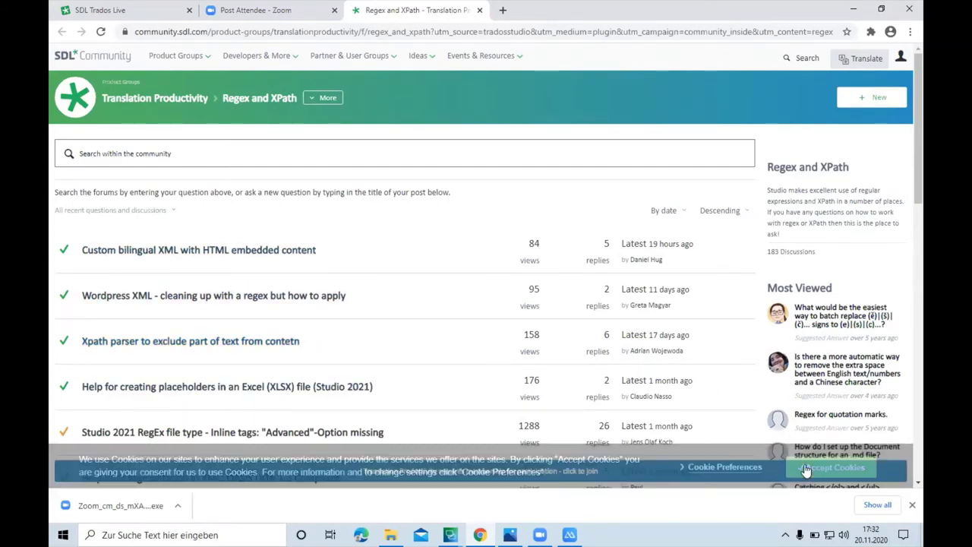
{"action": "left_click", "coordinate": [873, 99]}
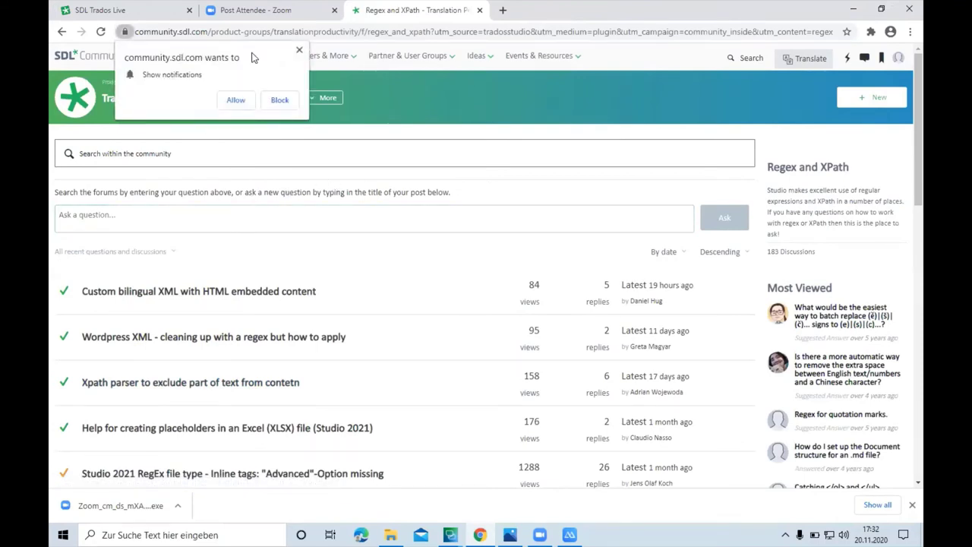
{"action": "left_click", "coordinate": [235, 100]}
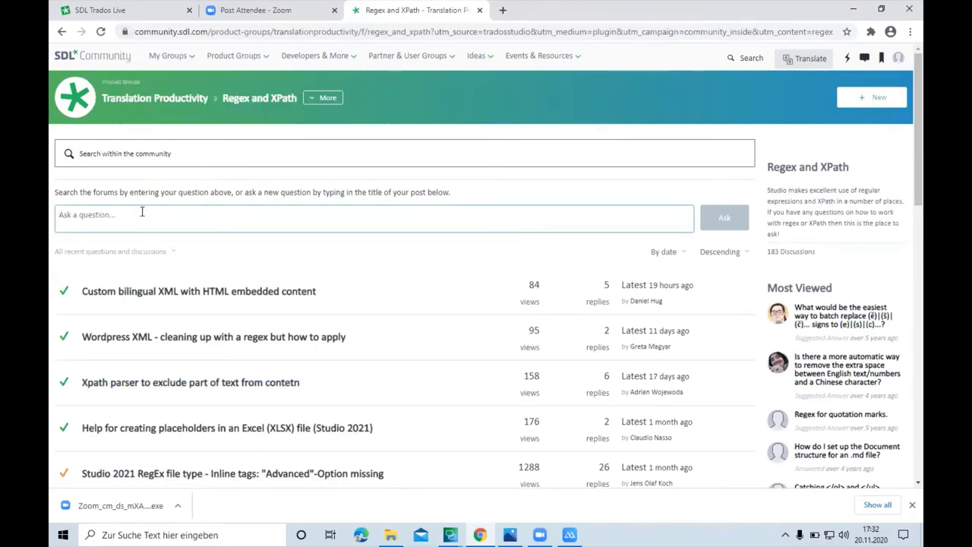
{"action": "type", "text": "Can you help"}
{"action": "key", "text": "BackSpace"}
{"action": "key", "text": "BackSpace"}
{"action": "key", "text": "BackSpace"}
{"action": "key", "text": "BackSpace"}
{"action": "key", "text": "BackSpace"}
{"action": "key", "text": "BackSpace"}
{"action": "key", "text": "BackSpace"}
{"action": "key", "text": "BackSpace"}
{"action": "key", "text": "BackSpace"}
{"action": "key", "text": "BackSpace"}
{"action": "key", "text": "BackSpace"}
{"action": "key", "text": "BackSpace"}
{"action": "type", "text": "Reg"}
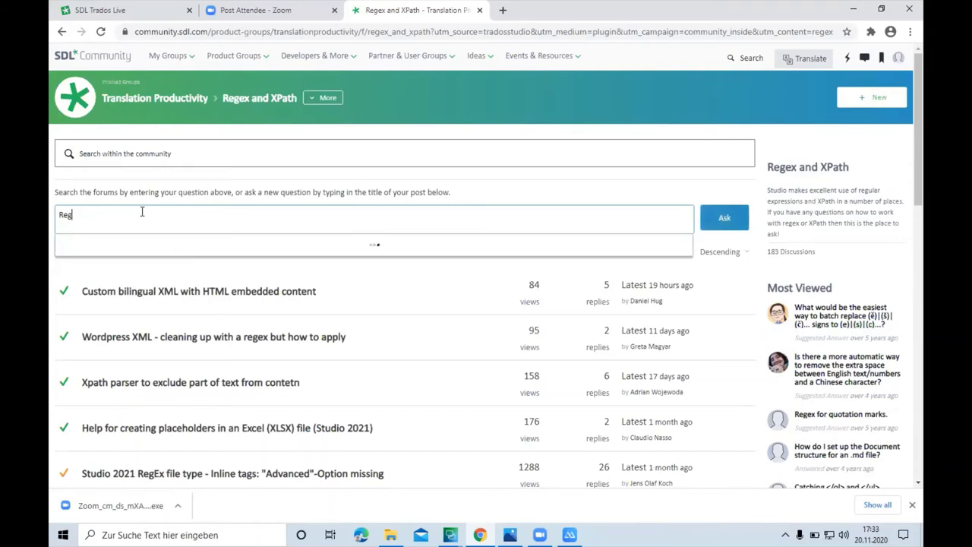
{"action": "type", "text": "Ex expression needed for QA Checker"}
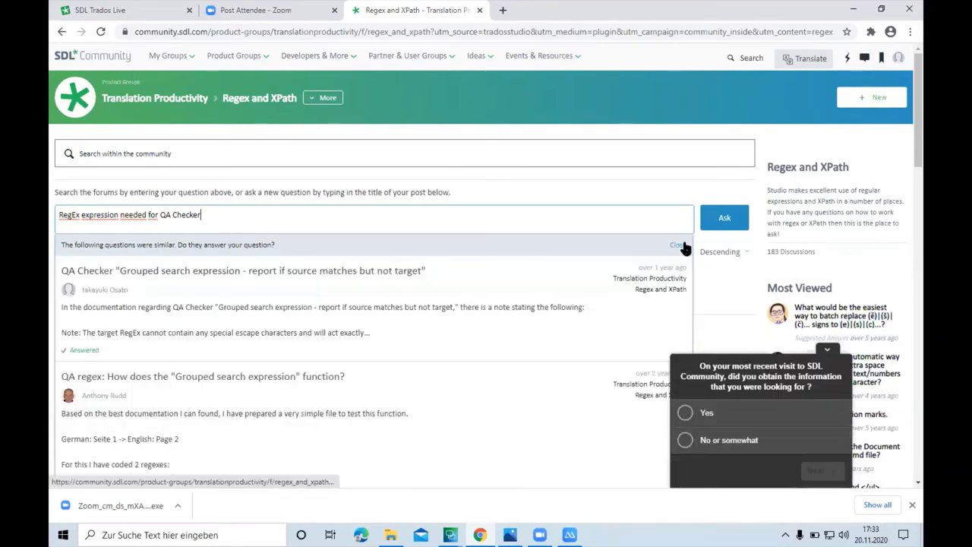
{"action": "left_click", "coordinate": [680, 245]}
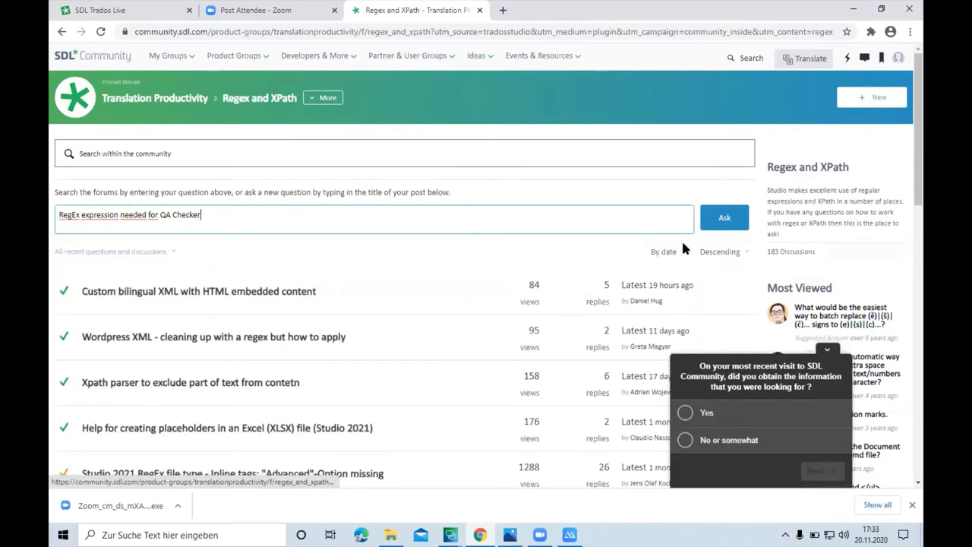
{"action": "left_click", "coordinate": [724, 224]}
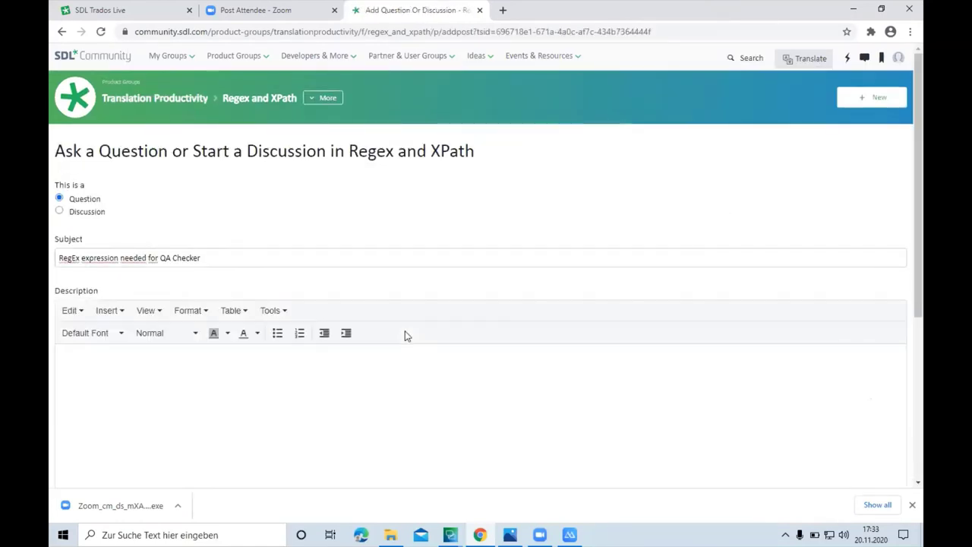
Write the description 'I need a regex for date formats like 2020-20-11'.
{"action": "left_click", "coordinate": [320, 371]}
{"action": "type", "text": "I need a regex for date formats li"}
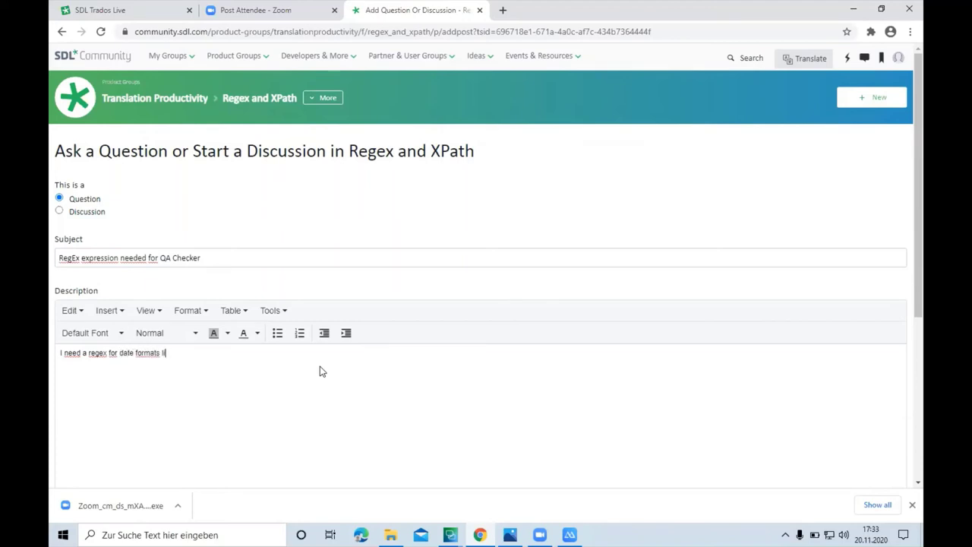
{"action": "type", "text": "ke 2020-20-11"}
Minimize the browser, close the Community Inside panel, and open SDL AppStore from the Welcome view.
{"action": "left_click", "coordinate": [851, 9]}
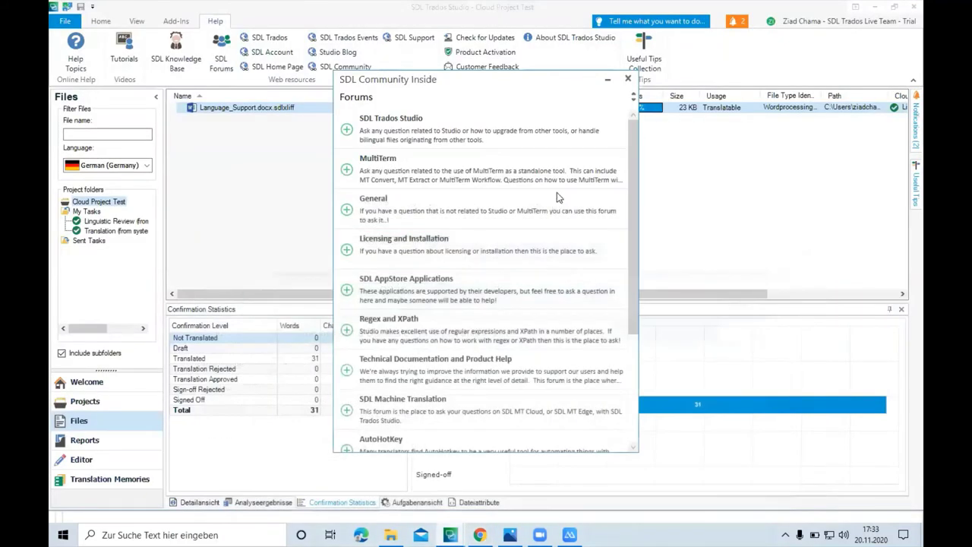
{"action": "left_click", "coordinate": [628, 78]}
{"action": "left_click", "coordinate": [87, 383]}
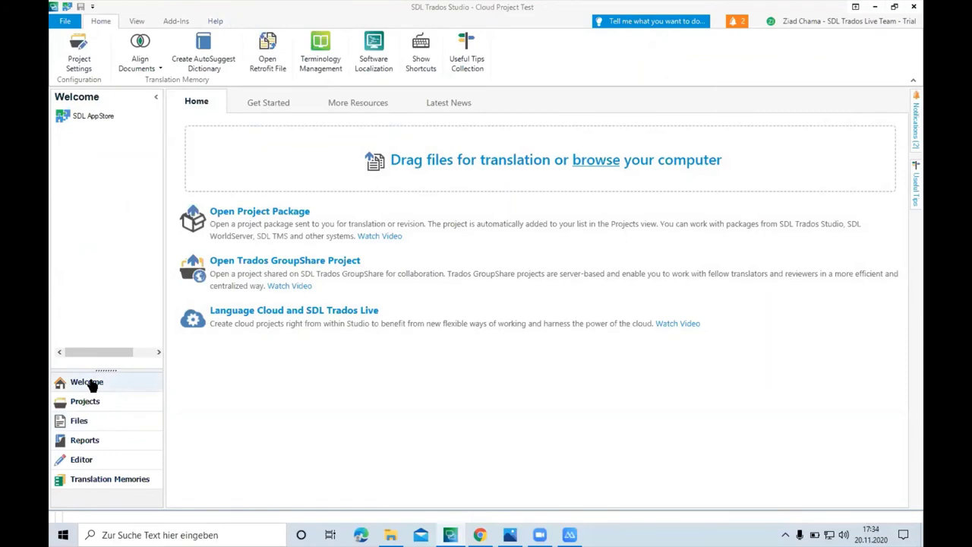
{"action": "left_click", "coordinate": [105, 120]}
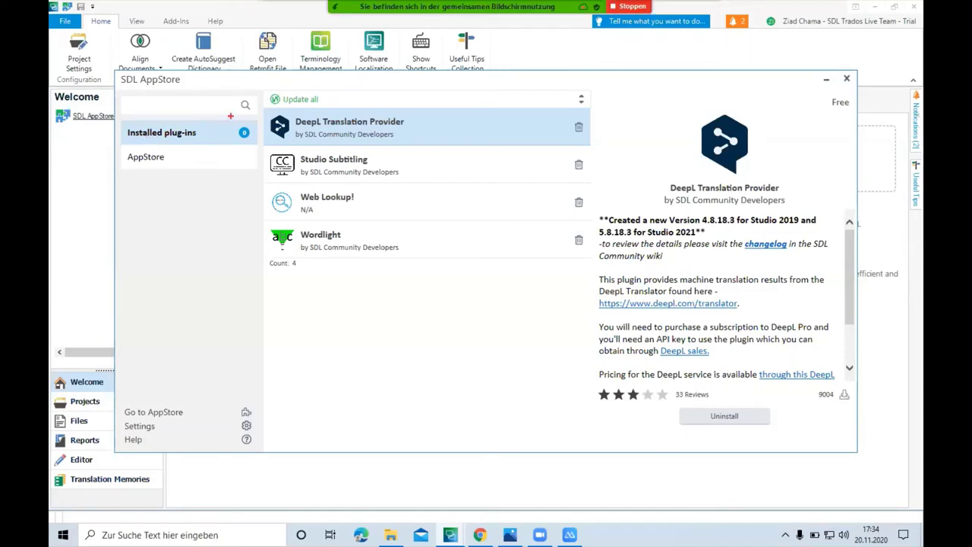
Switch from installed plug-ins to the full AppStore catalogue of 158 plug-ins.
{"action": "mouse_move", "coordinate": [231, 116]}
{"action": "left_mouse_down"}
{"action": "mouse_move", "coordinate": [209, 131]}
{"action": "mouse_move", "coordinate": [299, 146]}
{"action": "mouse_move", "coordinate": [256, 110]}
{"action": "mouse_move", "coordinate": [220, 118]}
{"action": "mouse_move", "coordinate": [246, 245]}
{"action": "mouse_move", "coordinate": [439, 295]}
{"action": "mouse_move", "coordinate": [435, 93]}
{"action": "mouse_move", "coordinate": [304, 85]}
{"action": "left_mouse_up"}
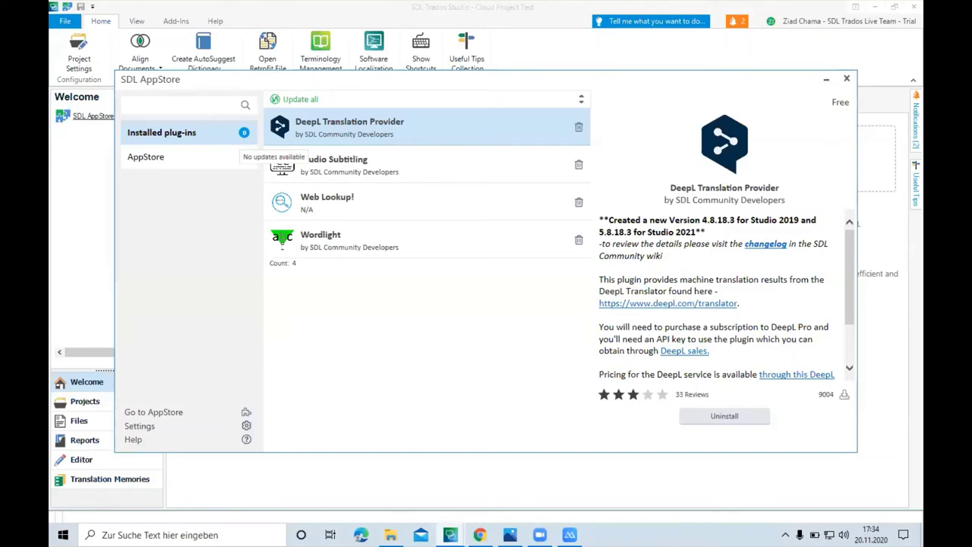
{"action": "mouse_move", "coordinate": [233, 128]}
{"action": "left_mouse_down"}
{"action": "mouse_move", "coordinate": [284, 151]}
{"action": "mouse_move", "coordinate": [230, 118]}
{"action": "left_mouse_up"}
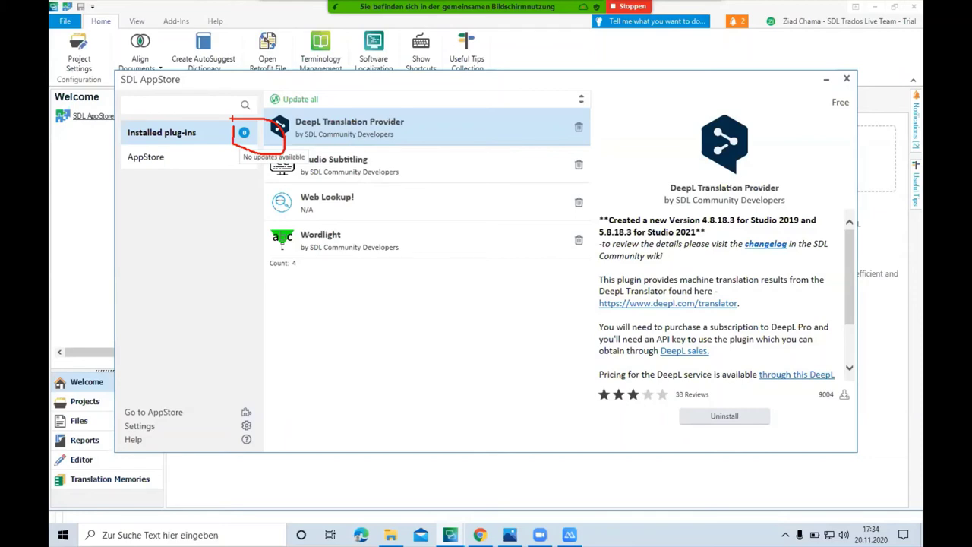
{"action": "left_click", "coordinate": [146, 158]}
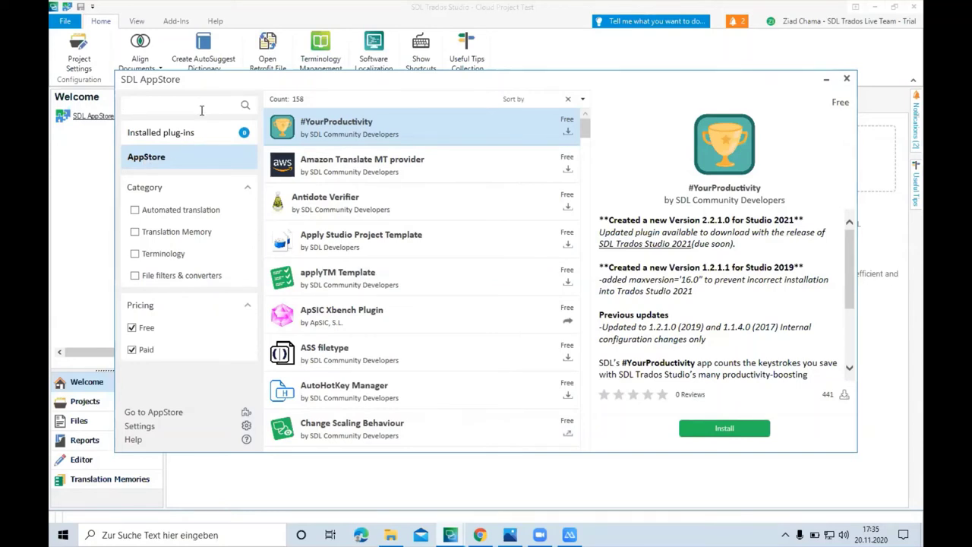
Search the AppStore plug-ins for 'word'.
{"action": "left_click", "coordinate": [201, 110]}
{"action": "type", "text": "word"}
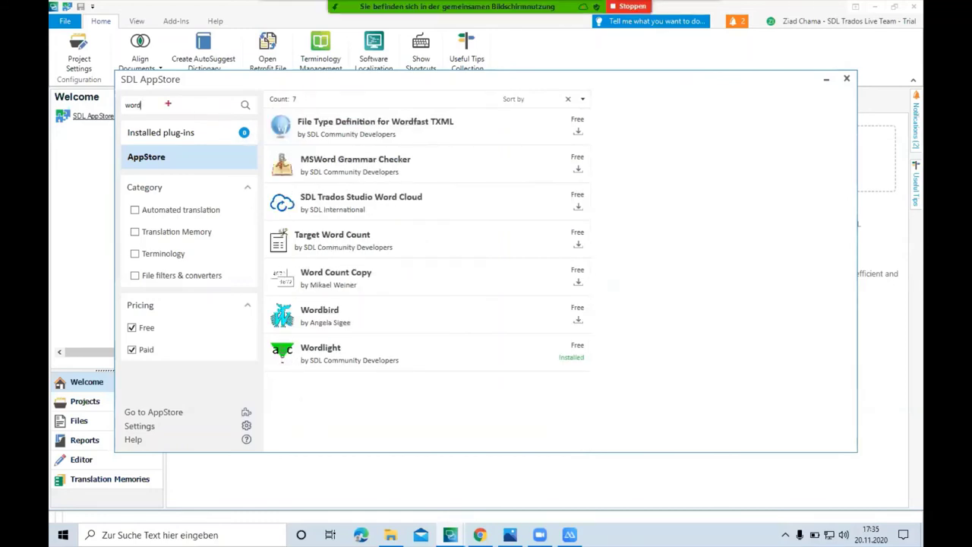
Highlight the matching results and download the MSWord Grammar Checker plug-in.
{"action": "mouse_move", "coordinate": [153, 89]}
{"action": "left_mouse_down"}
{"action": "mouse_move", "coordinate": [112, 99]}
{"action": "mouse_move", "coordinate": [184, 104]}
{"action": "mouse_move", "coordinate": [160, 89]}
{"action": "left_mouse_up"}
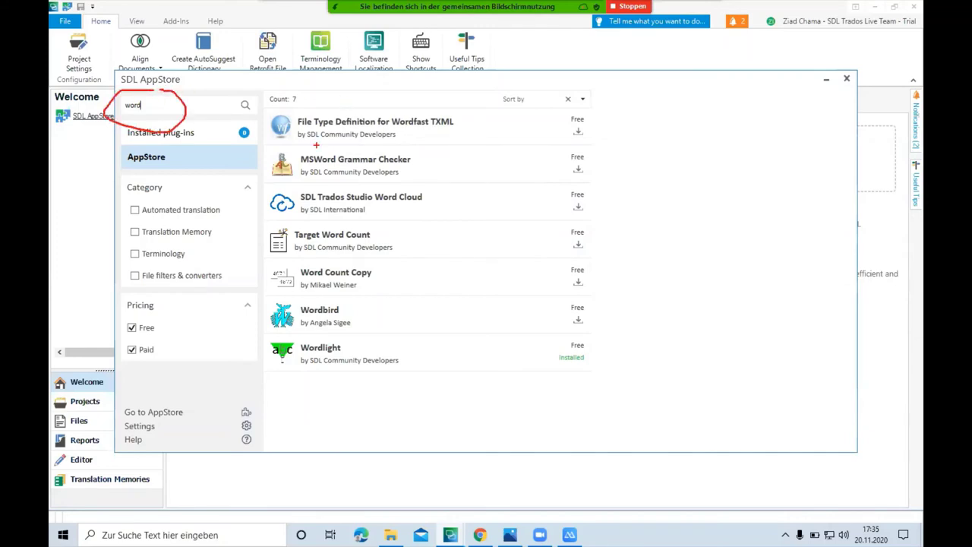
{"action": "left_click_drag", "start_coordinate": [262, 144], "coordinate": [497, 138]}
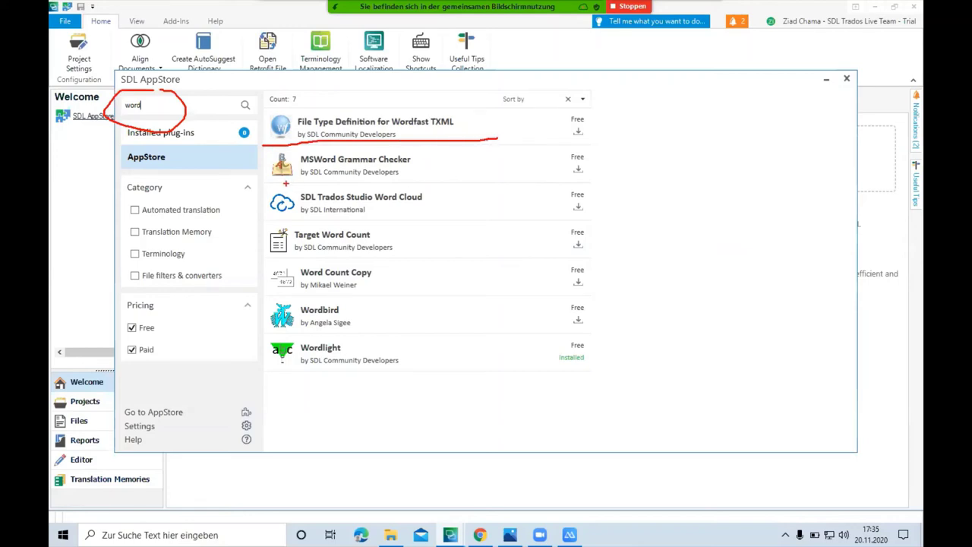
{"action": "left_click_drag", "start_coordinate": [278, 183], "coordinate": [449, 182]}
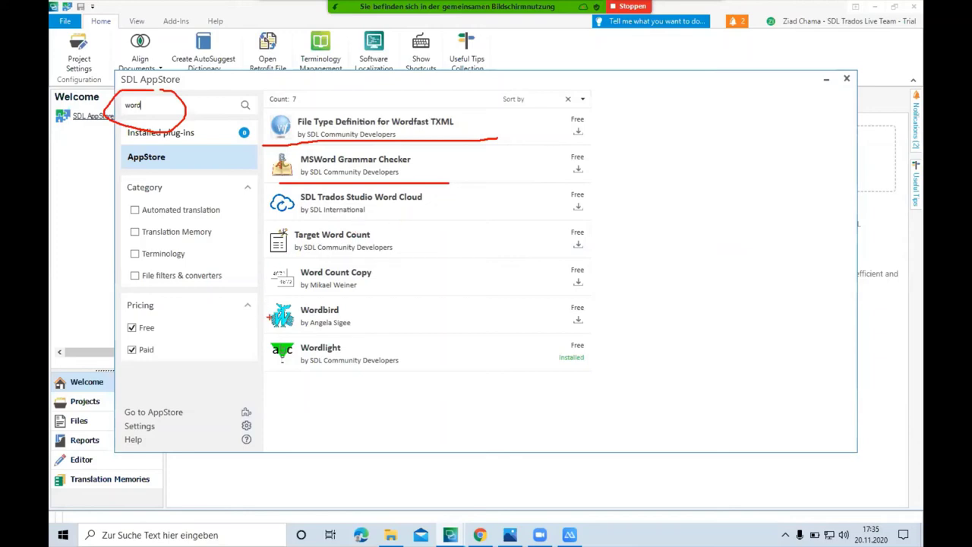
{"action": "left_click_drag", "start_coordinate": [264, 336], "coordinate": [386, 329]}
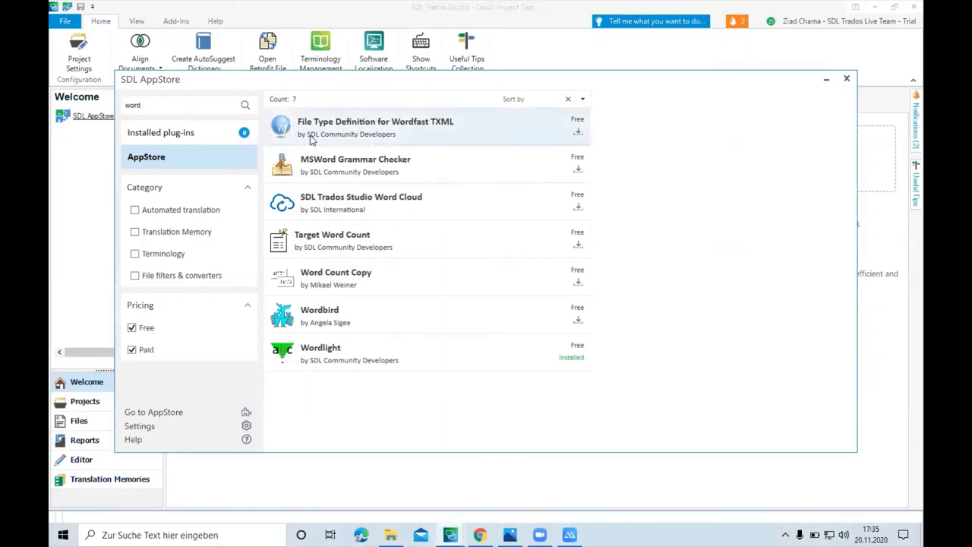
{"action": "left_click", "coordinate": [577, 176]}
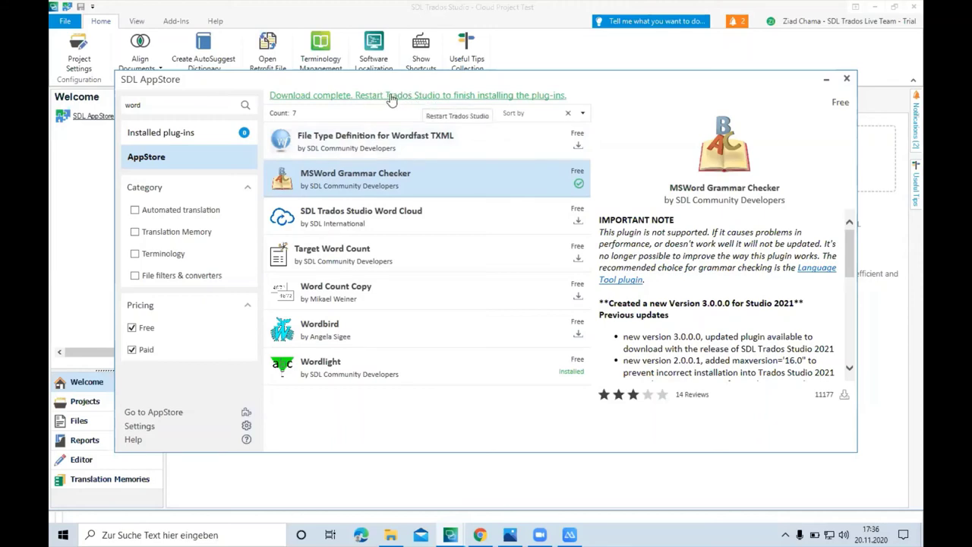
{"action": "mouse_move", "coordinate": [352, 82]}
{"action": "left_mouse_down"}
{"action": "mouse_move", "coordinate": [623, 111]}
{"action": "mouse_move", "coordinate": [272, 97]}
{"action": "left_mouse_up"}
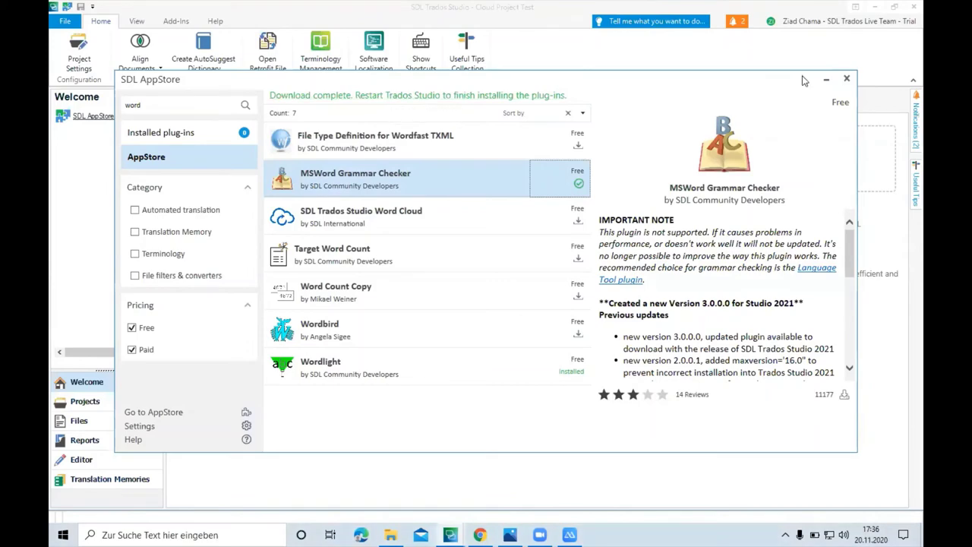
Close the AppStore and open 01 - Introduction.mif.sdlxliff from New Features 2019 DE for translation.
{"action": "left_click", "coordinate": [847, 79]}
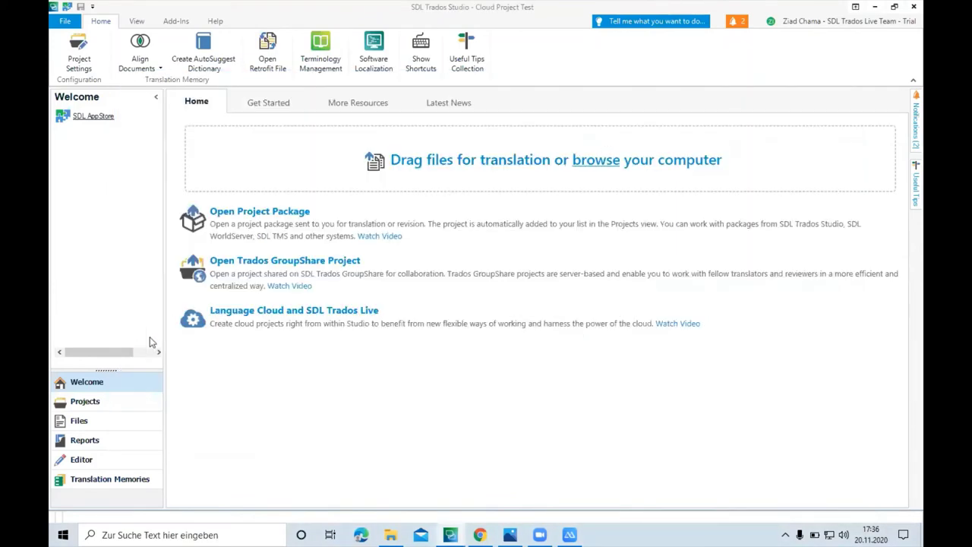
{"action": "left_click", "coordinate": [102, 402]}
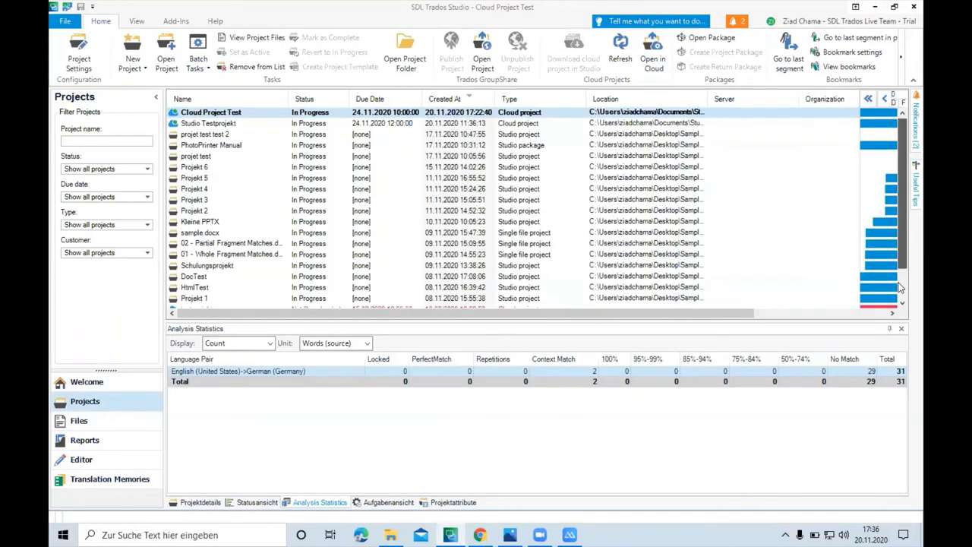
{"action": "scroll", "coordinate": [395, 272], "scroll_direction": "down", "scroll_amount": 2}
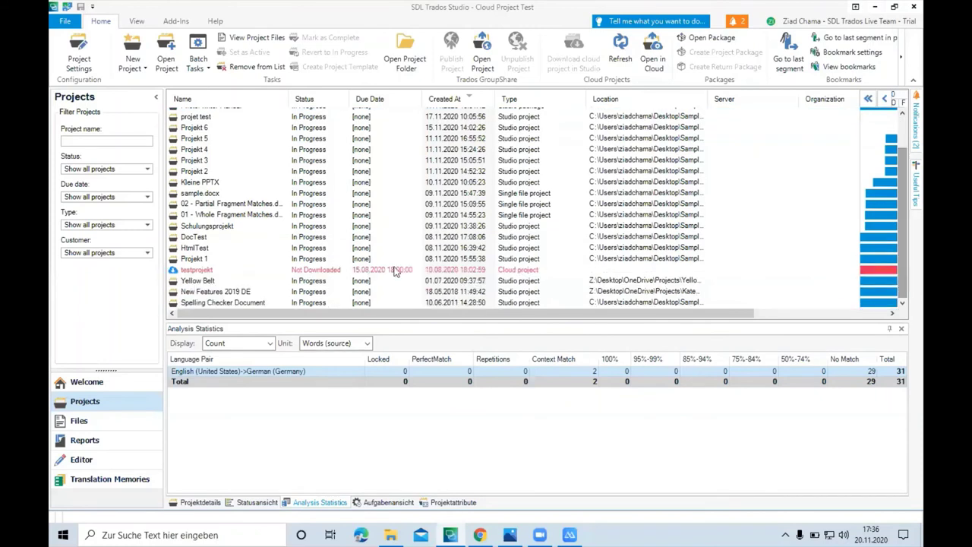
{"action": "left_click", "coordinate": [221, 295]}
{"action": "double_click", "coordinate": [236, 293]}
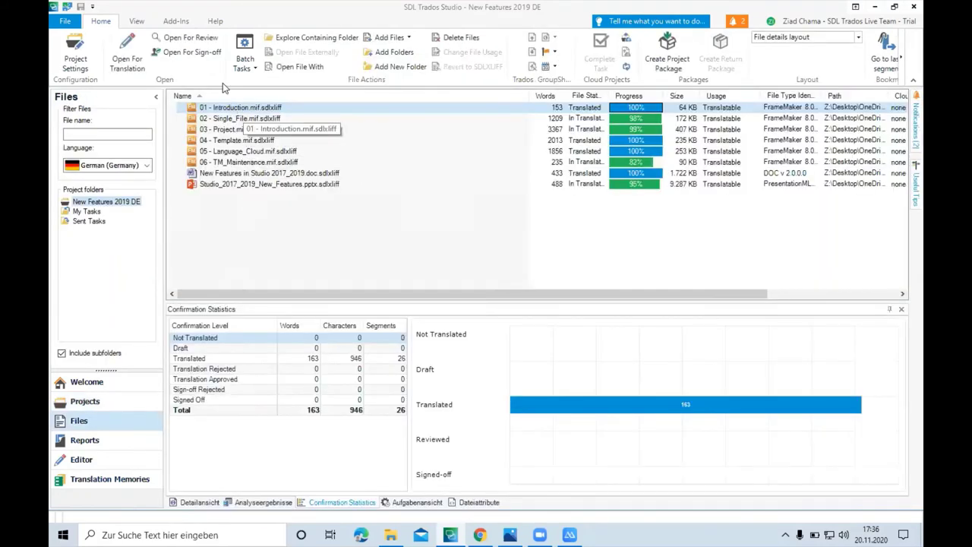
{"action": "left_click", "coordinate": [125, 53]}
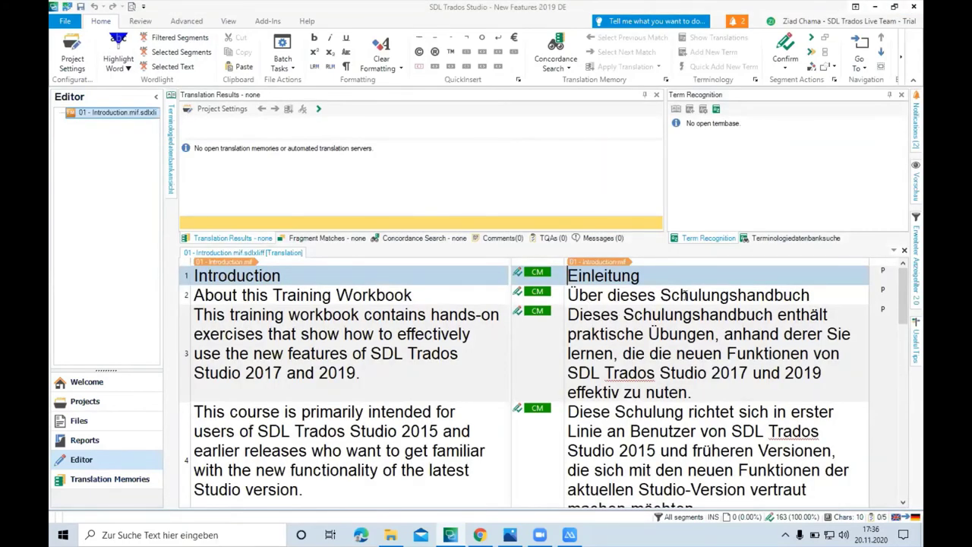
Highlight Schulungshandbuch yellow, a segment 3 phrase teal and a segment 4 phrase magenta.
{"action": "double_click", "coordinate": [683, 294]}
{"action": "left_click", "coordinate": [126, 69]}
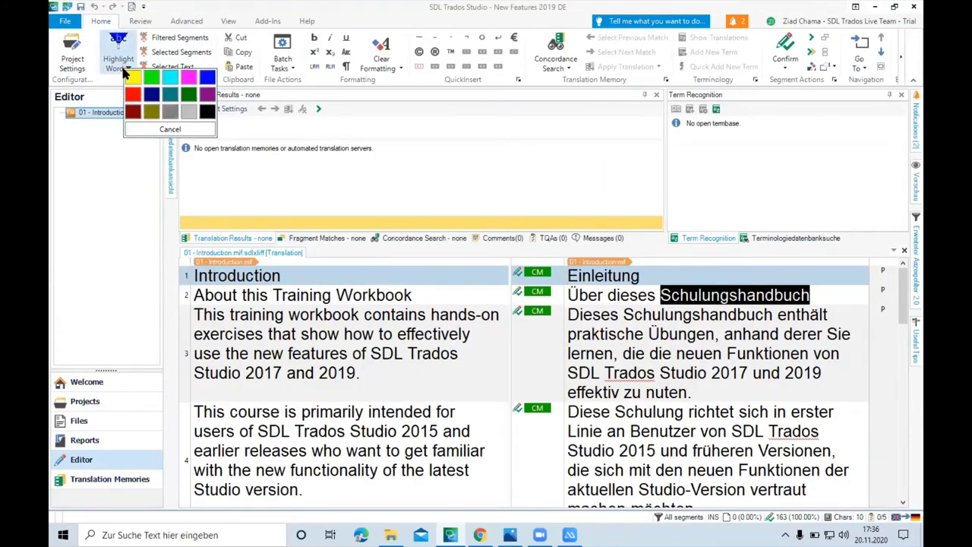
{"action": "left_click", "coordinate": [133, 78]}
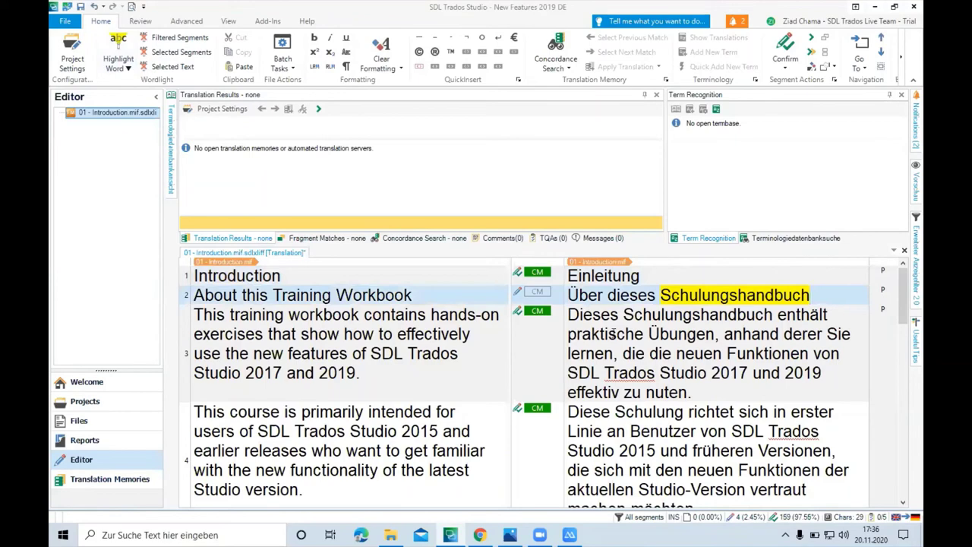
{"action": "left_click_drag", "start_coordinate": [616, 335], "coordinate": [644, 354]}
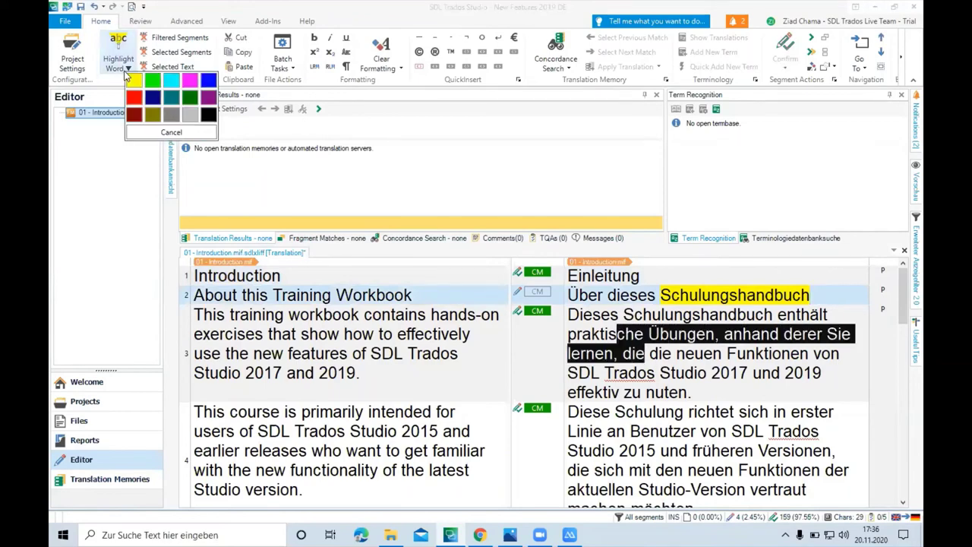
{"action": "left_click", "coordinate": [171, 96]}
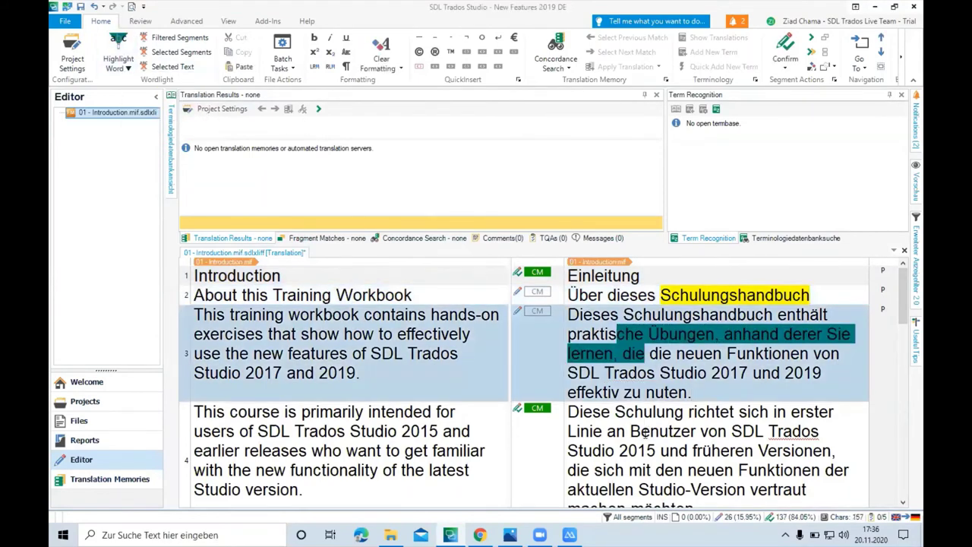
{"action": "left_click_drag", "start_coordinate": [629, 450], "coordinate": [714, 470]}
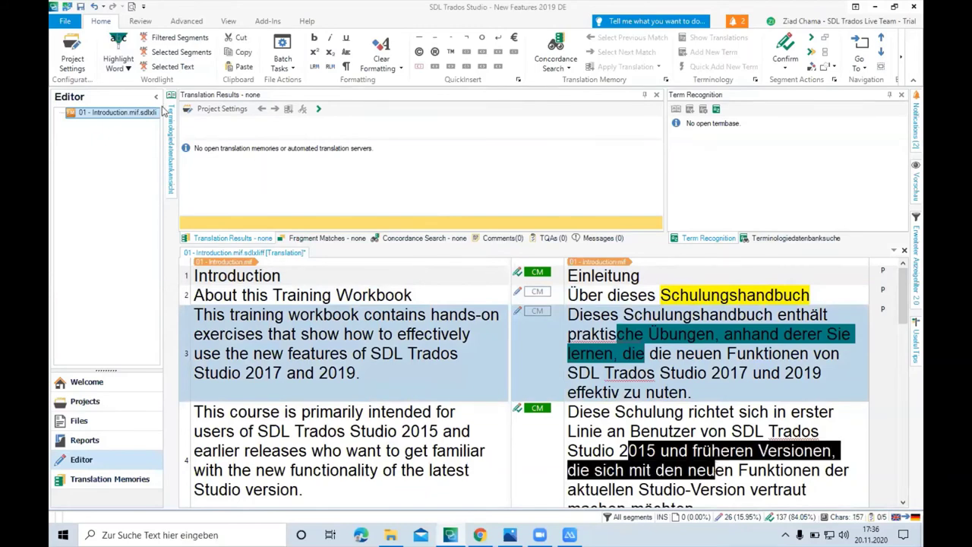
{"action": "left_click", "coordinate": [128, 68]}
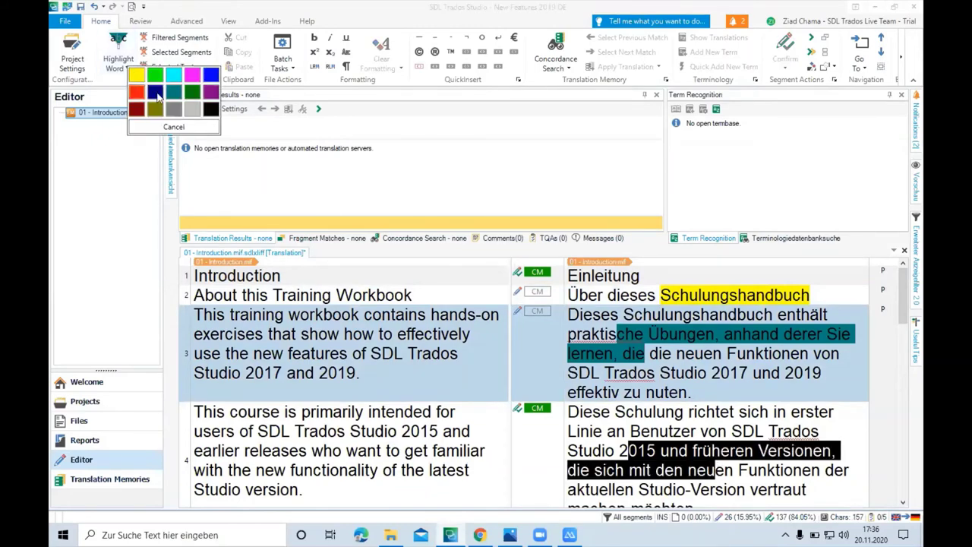
{"action": "left_click", "coordinate": [192, 75]}
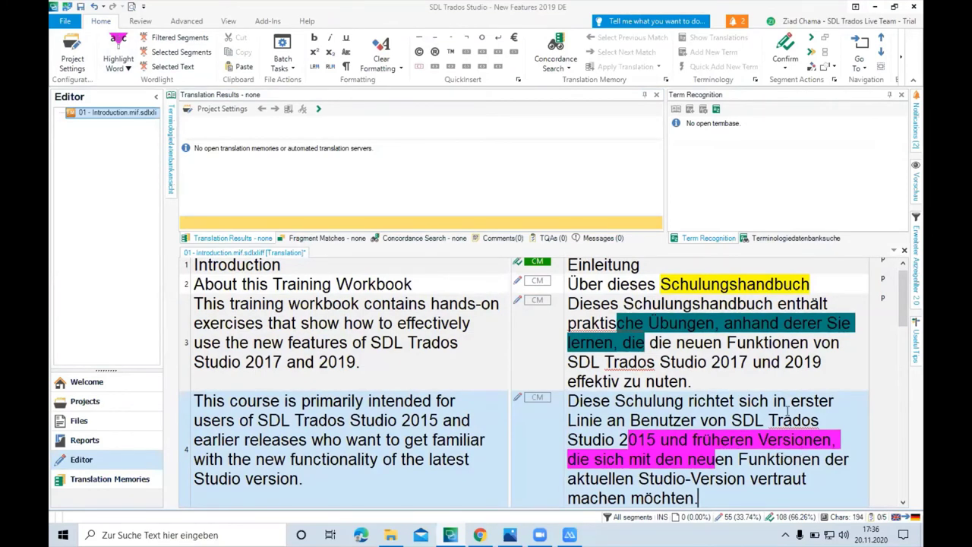
Highlight neuen in segment 3 red, then close the Introduction file.
{"action": "double_click", "coordinate": [698, 343]}
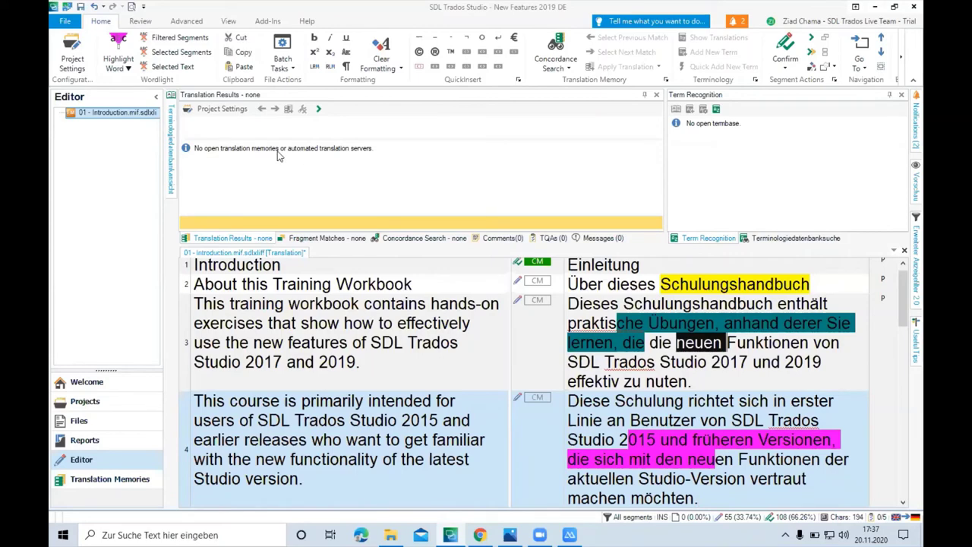
{"action": "left_click", "coordinate": [127, 70]}
{"action": "left_click", "coordinate": [134, 87]}
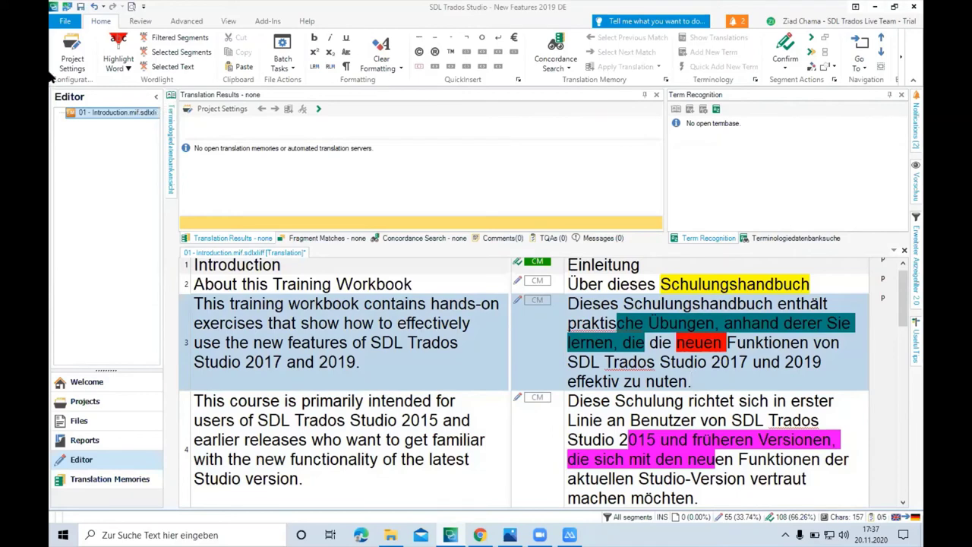
{"action": "left_click", "coordinate": [63, 21]}
{"action": "left_click", "coordinate": [73, 36]}
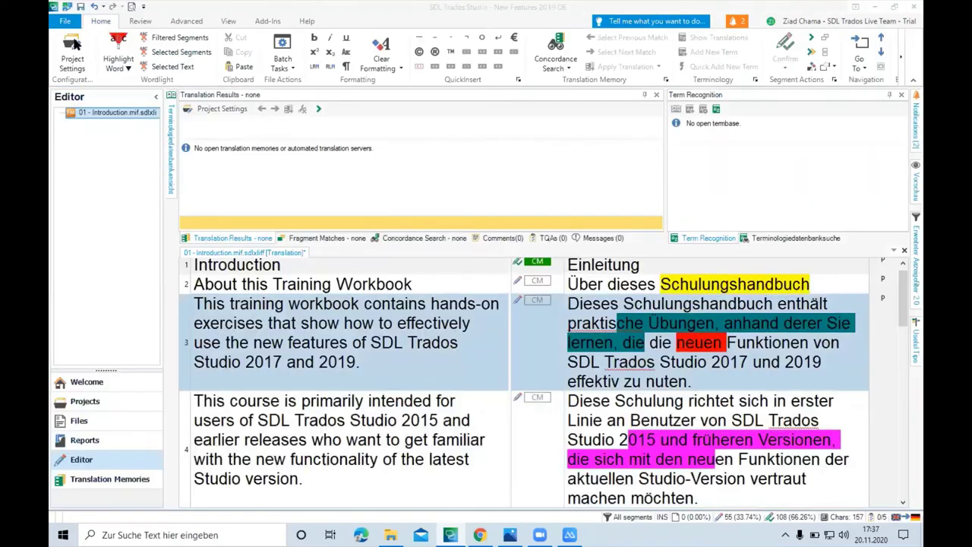
Save the Introduction file on close, then browse from the Welcome view to the Sample documents folder.
{"action": "left_click", "coordinate": [443, 311]}
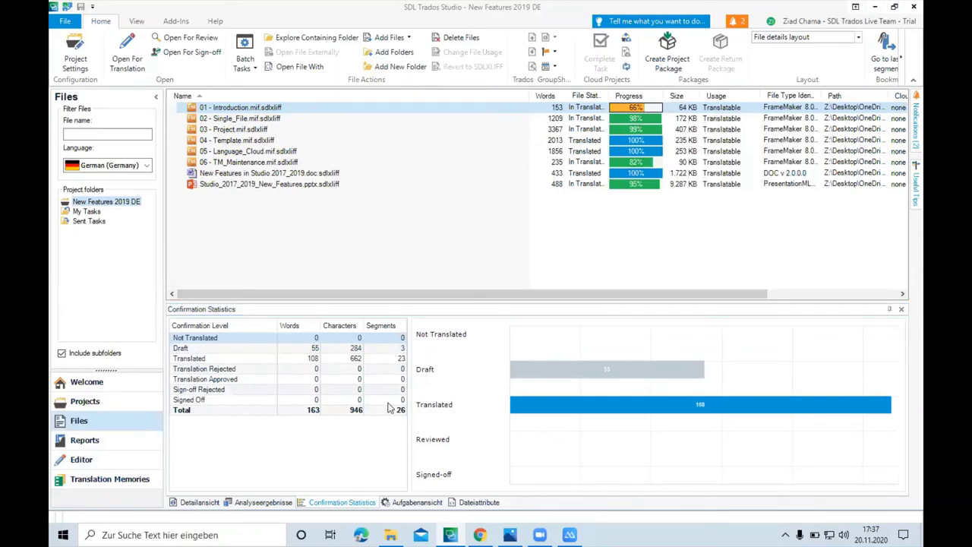
{"action": "left_click", "coordinate": [125, 390]}
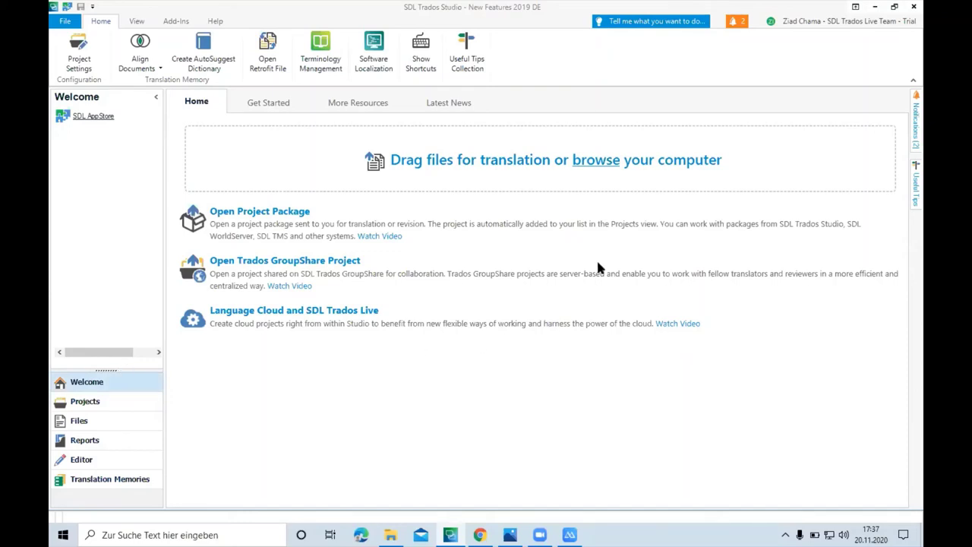
{"action": "left_click", "coordinate": [592, 158]}
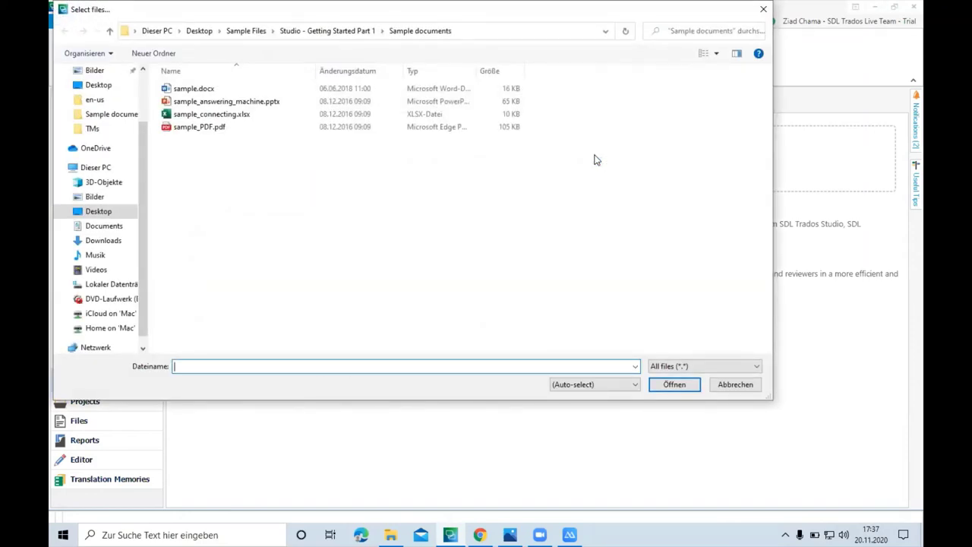
Create a local project from sample_answering_machine.pptx with English (United Kingdom) as the source language.
{"action": "double_click", "coordinate": [260, 102]}
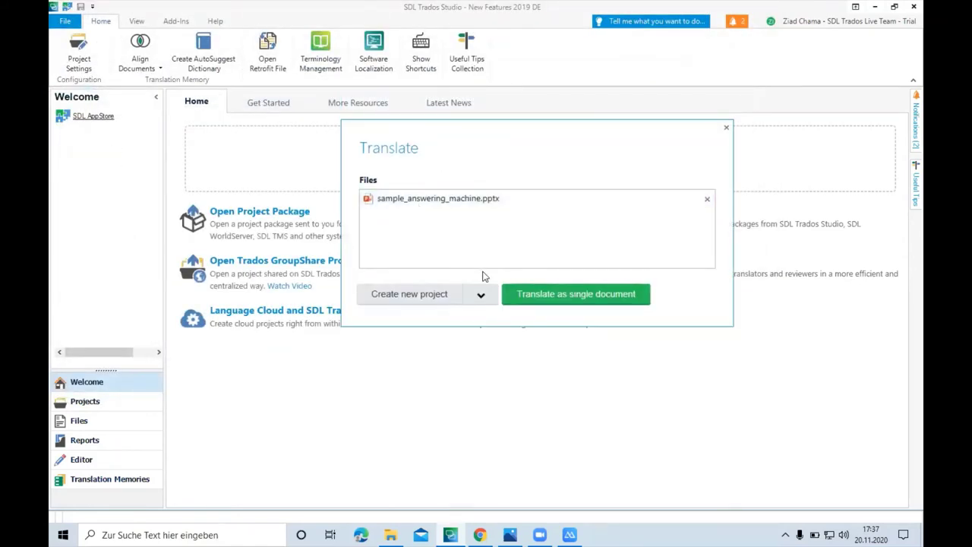
{"action": "left_click", "coordinate": [480, 295]}
{"action": "left_click", "coordinate": [481, 298]}
{"action": "left_click", "coordinate": [480, 297]}
{"action": "left_click", "coordinate": [476, 311]}
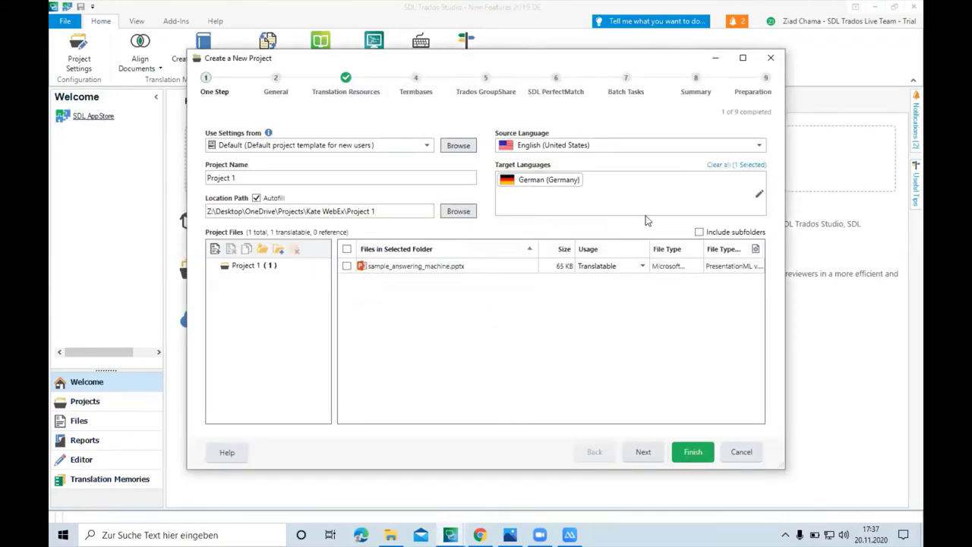
{"action": "left_click", "coordinate": [759, 147]}
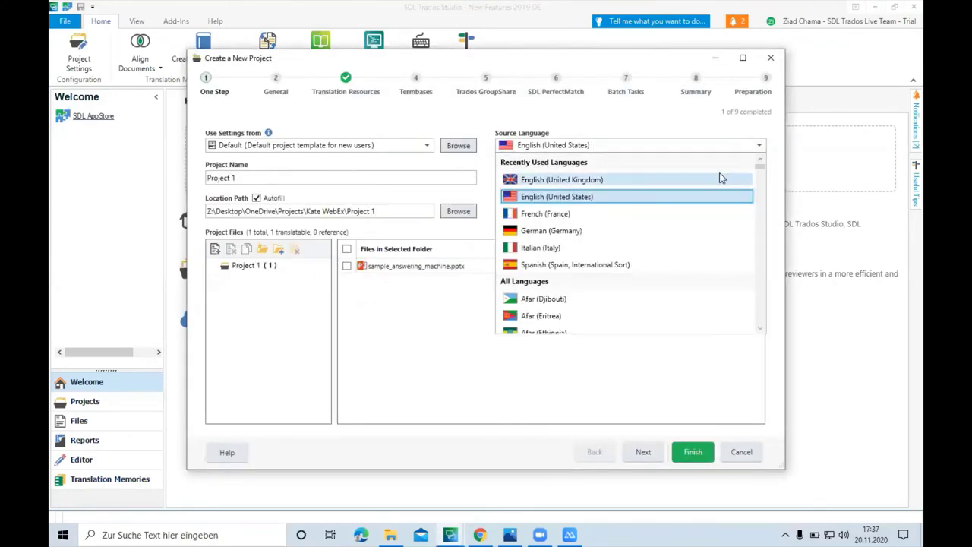
{"action": "left_click", "coordinate": [566, 180]}
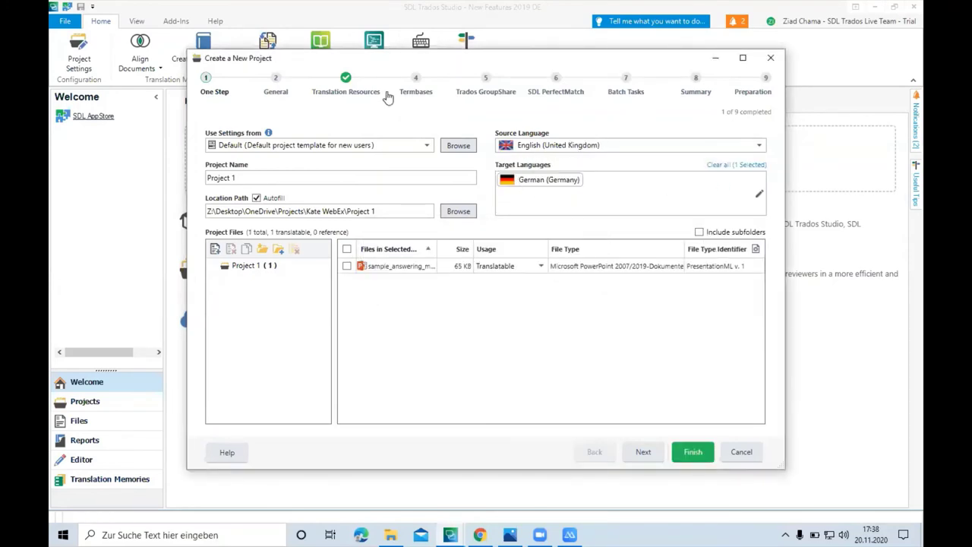
Remove the English-German translation memory from the project's translation resources.
{"action": "left_click", "coordinate": [347, 78]}
{"action": "left_click", "coordinate": [277, 146]}
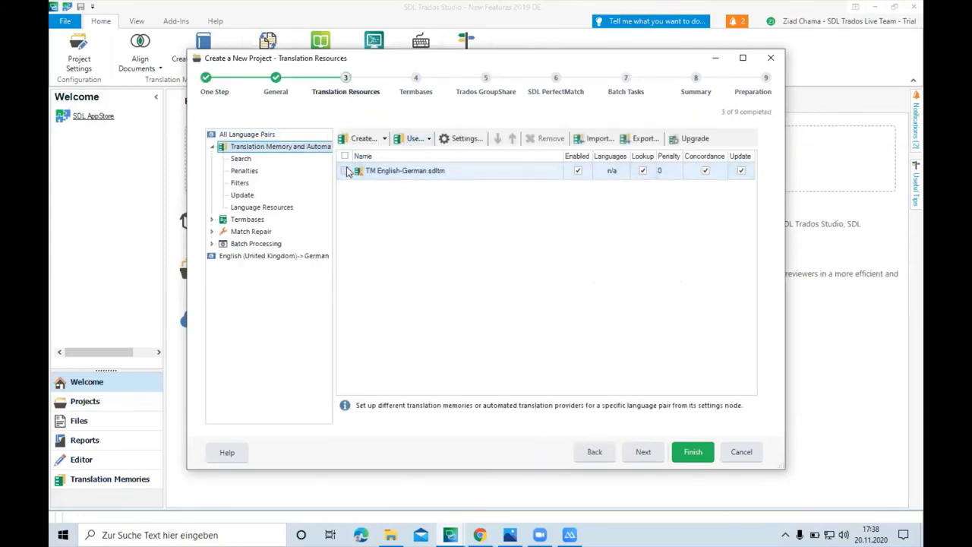
{"action": "left_click", "coordinate": [548, 138]}
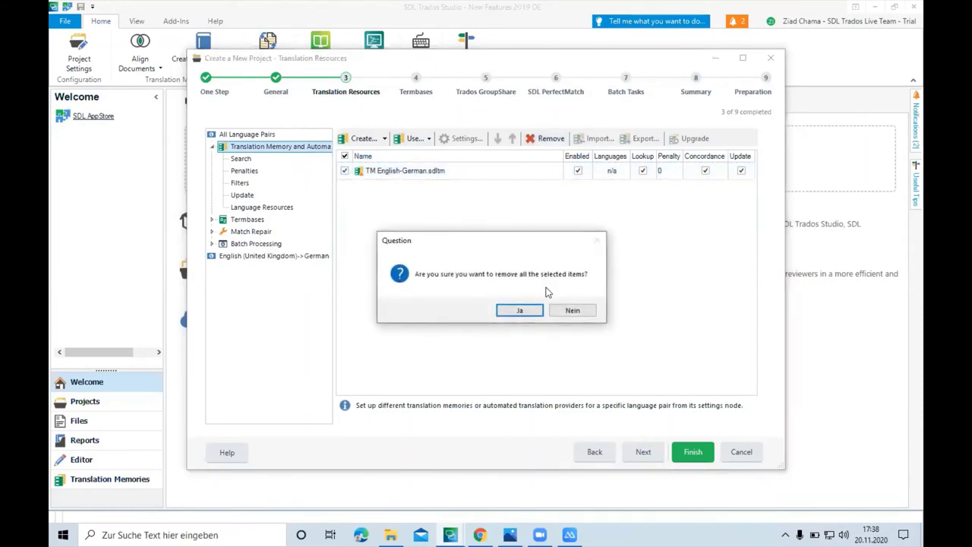
{"action": "left_click", "coordinate": [520, 311]}
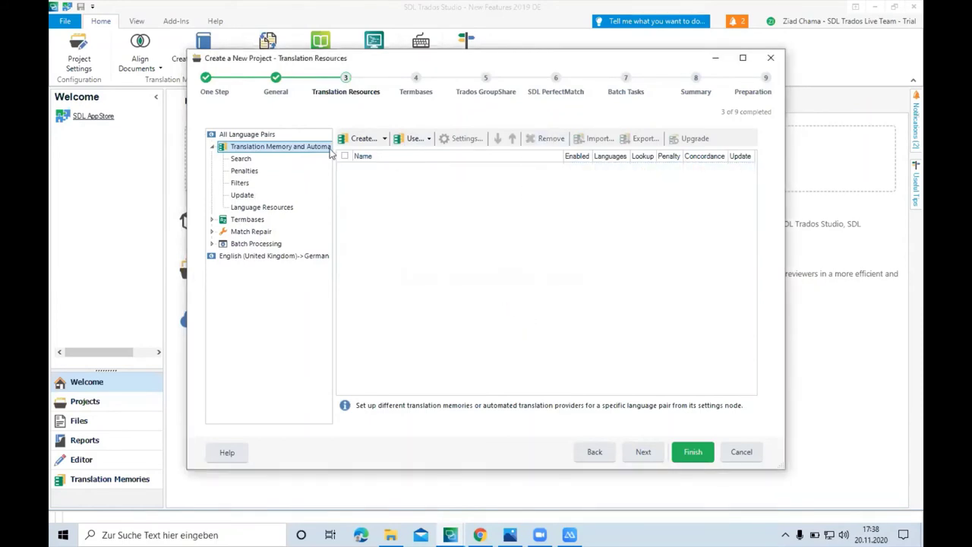
Create the English-German translation memory 'test gb-de' and attach it to the project.
{"action": "left_click", "coordinate": [380, 140]}
{"action": "left_click", "coordinate": [360, 180]}
{"action": "type", "text": "test gb-de"}
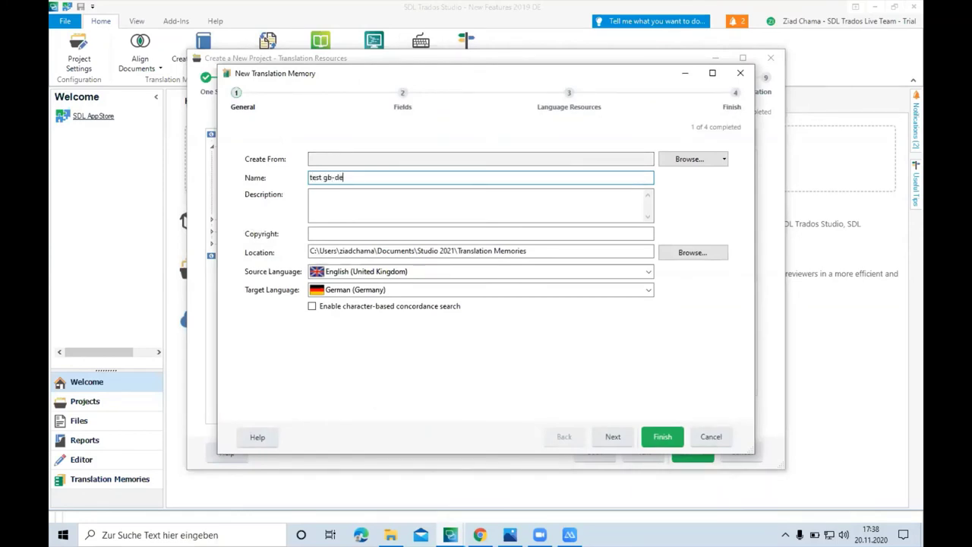
{"action": "left_click", "coordinate": [612, 437]}
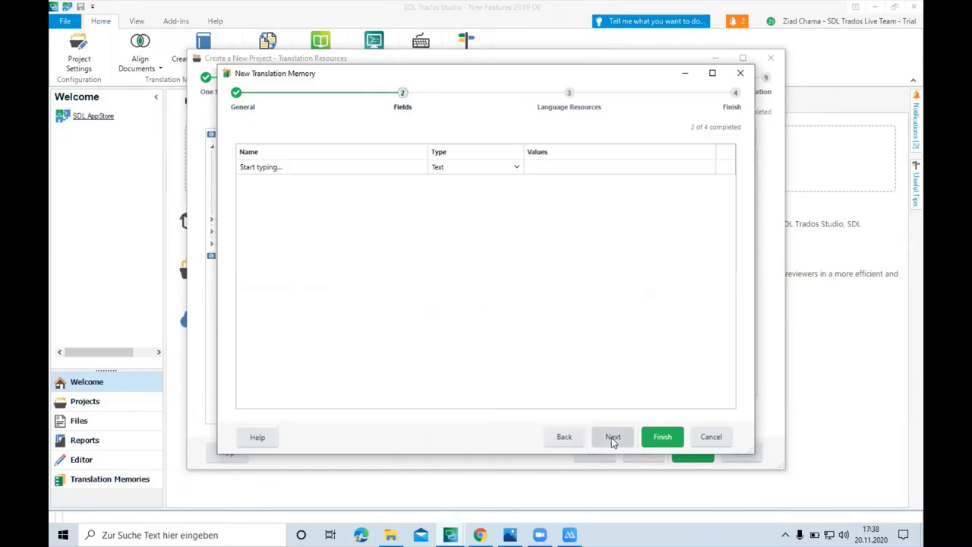
{"action": "left_click", "coordinate": [613, 439]}
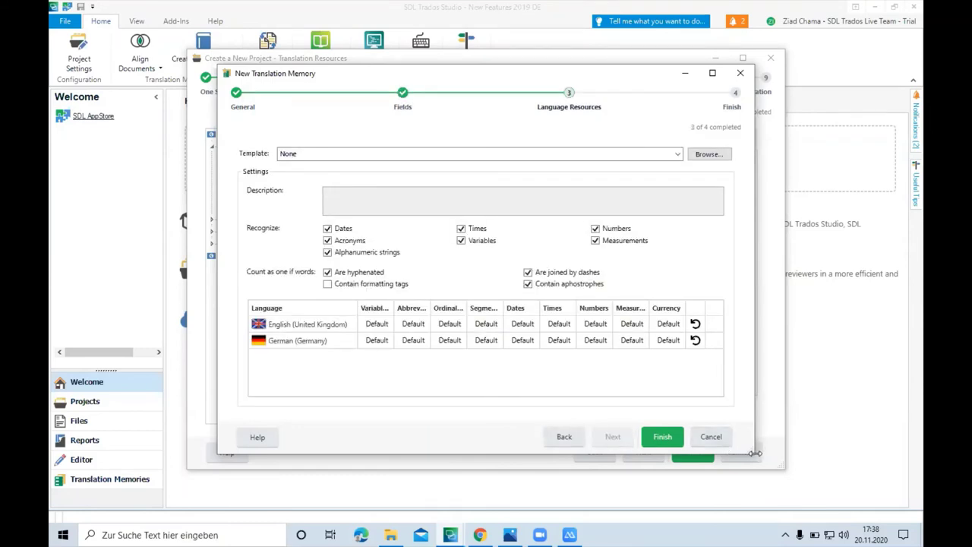
{"action": "left_click_drag", "start_coordinate": [862, 452], "coordinate": [862, 452]}
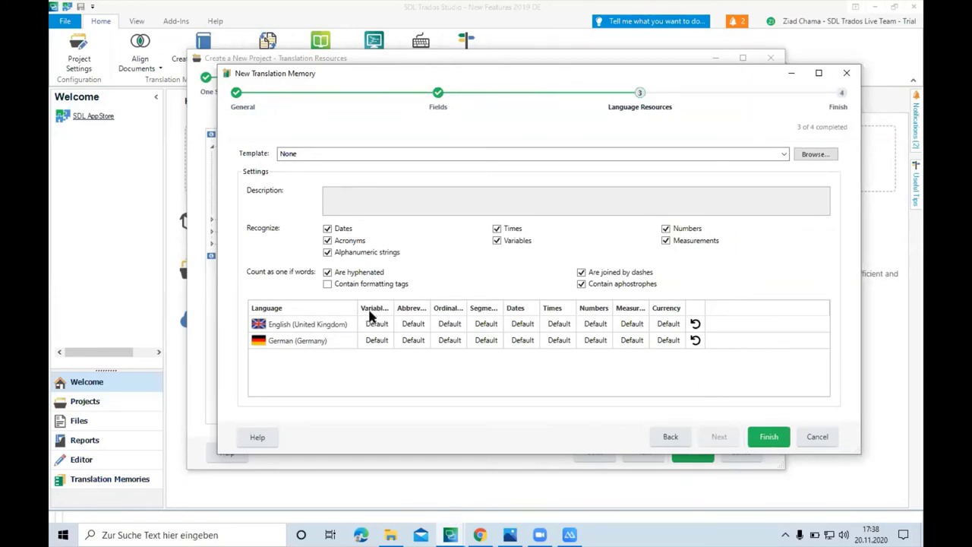
{"action": "mouse_move", "coordinate": [362, 318]}
{"action": "left_mouse_down"}
{"action": "mouse_move", "coordinate": [508, 327]}
{"action": "mouse_move", "coordinate": [496, 290]}
{"action": "mouse_move", "coordinate": [366, 297]}
{"action": "mouse_move", "coordinate": [355, 322]}
{"action": "left_mouse_up"}
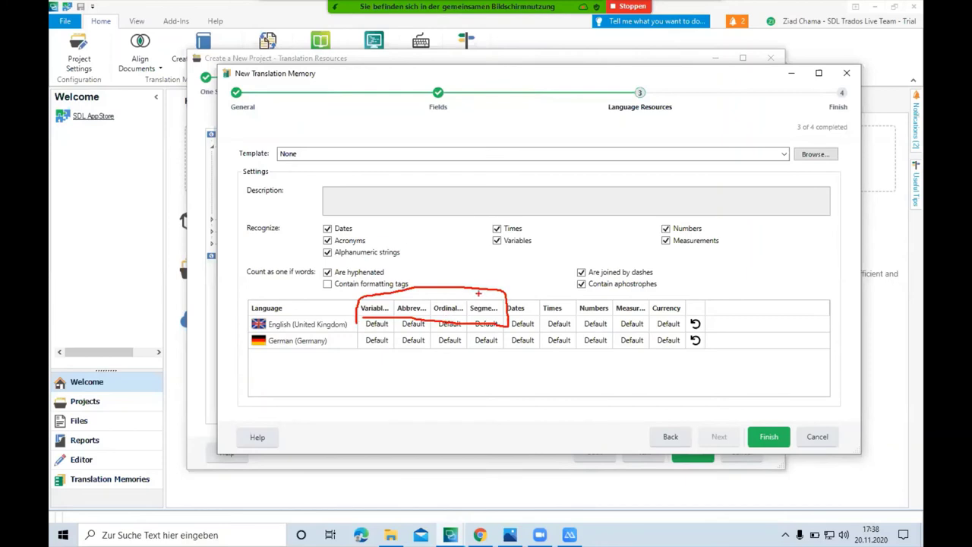
{"action": "mouse_move", "coordinate": [515, 305]}
{"action": "left_mouse_down"}
{"action": "mouse_move", "coordinate": [521, 299]}
{"action": "mouse_move", "coordinate": [503, 372]}
{"action": "mouse_move", "coordinate": [720, 327]}
{"action": "mouse_move", "coordinate": [534, 270]}
{"action": "mouse_move", "coordinate": [508, 282]}
{"action": "left_mouse_up"}
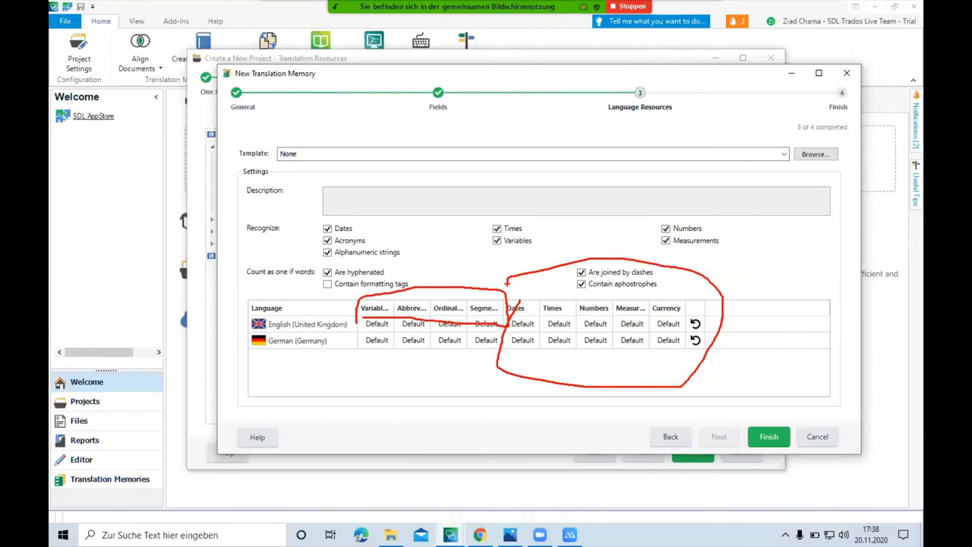
{"action": "left_click", "coordinate": [768, 438]}
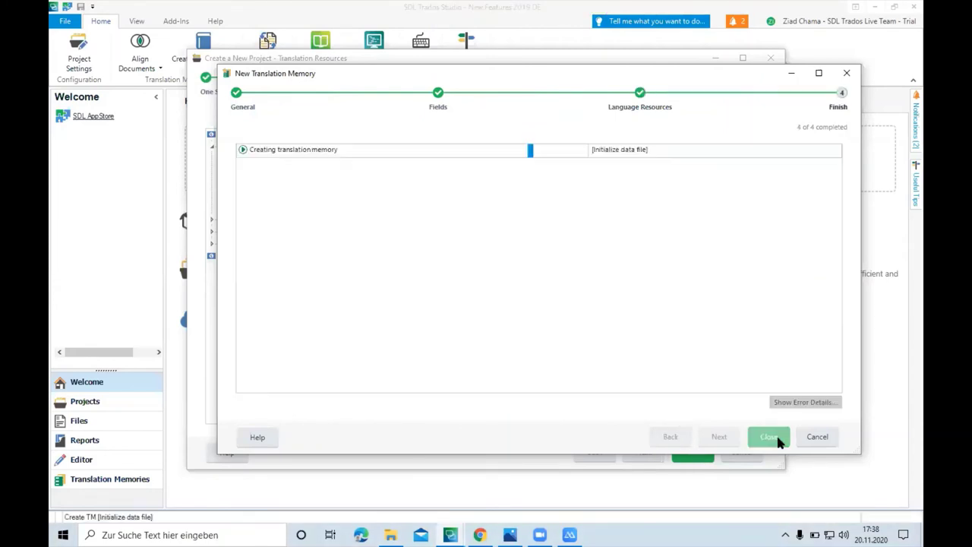
{"action": "left_click", "coordinate": [776, 440]}
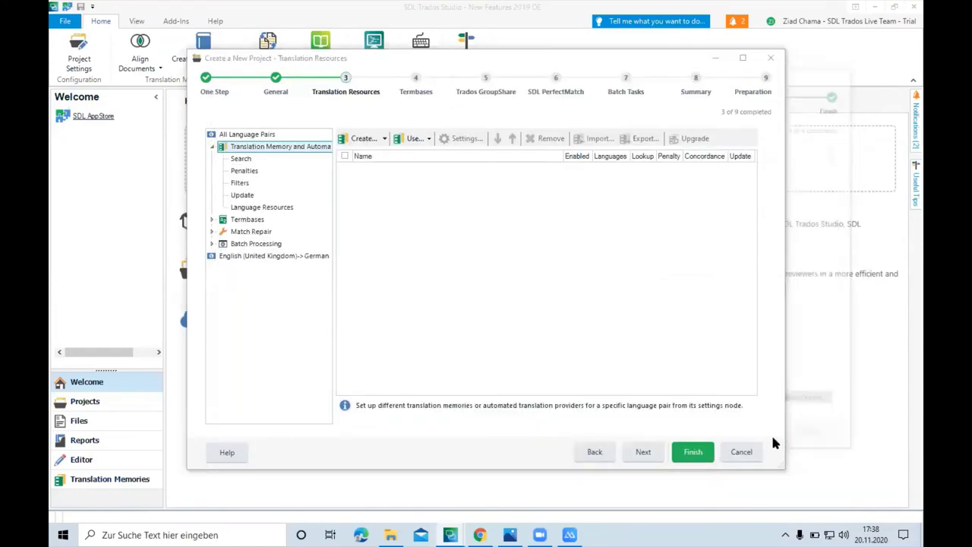
Finish preparing Project 1 and open the answering-machine file in the Editor.
{"action": "left_click", "coordinate": [700, 452]}
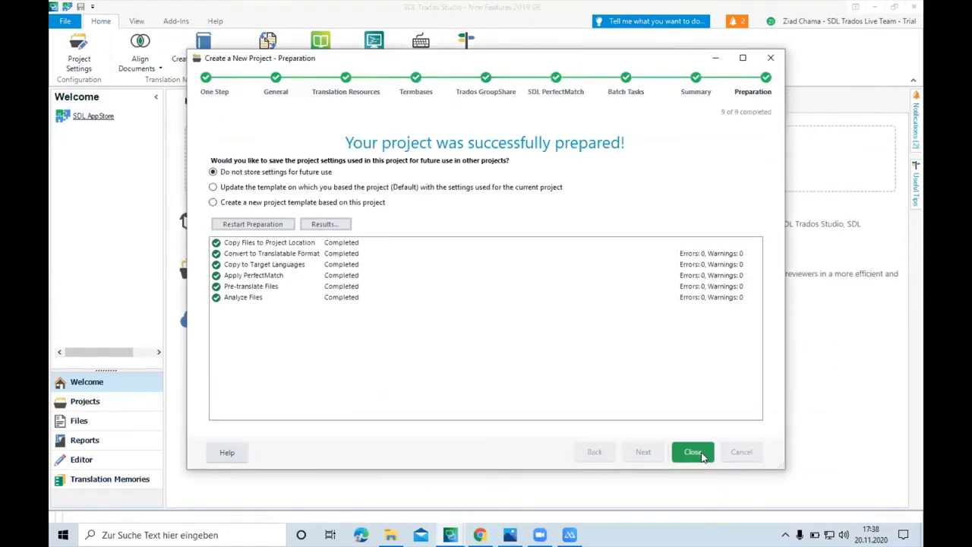
{"action": "left_click", "coordinate": [700, 454]}
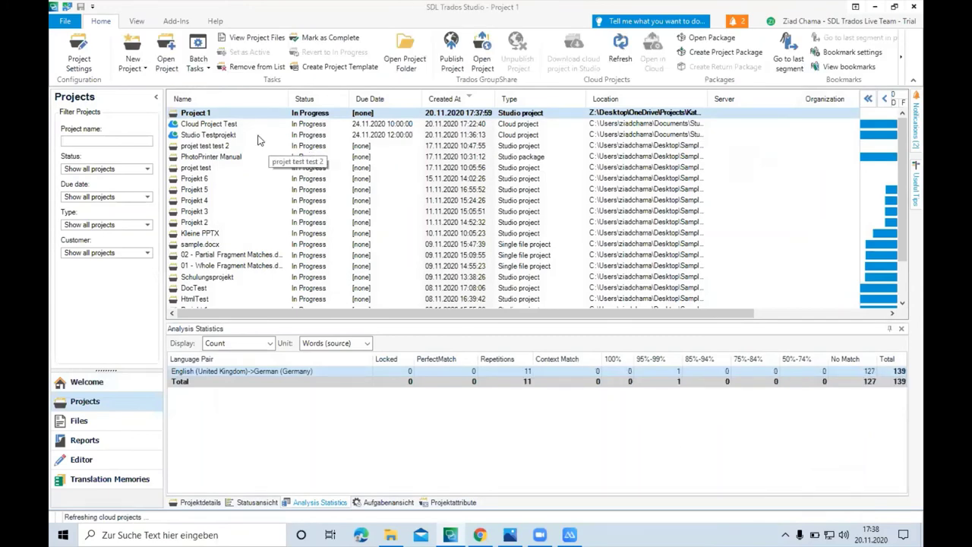
{"action": "double_click", "coordinate": [228, 113]}
{"action": "left_click", "coordinate": [228, 113]}
{"action": "double_click", "coordinate": [228, 113]}
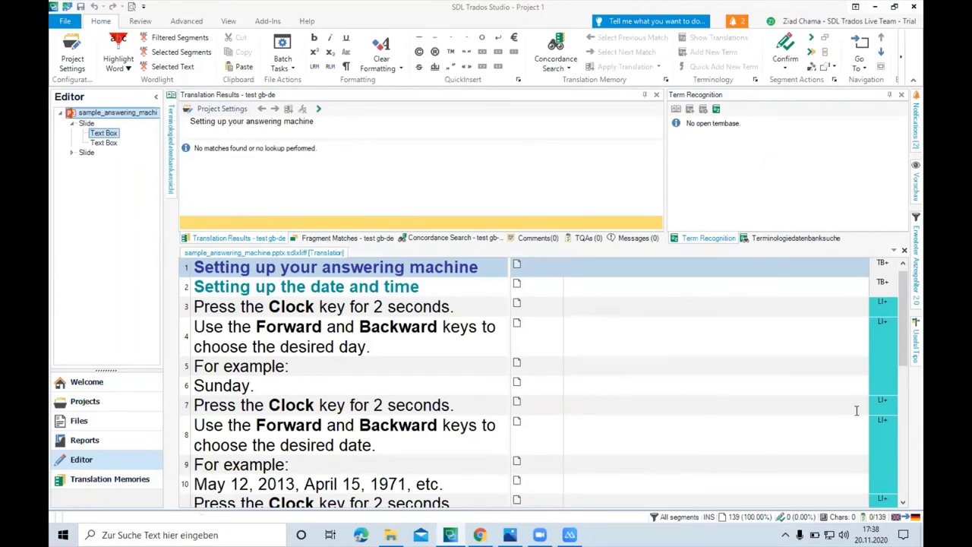
Insert the recognised numbers 2013 and 15 into segment 10's target via QuickPlace.
{"action": "scroll", "coordinate": [900, 364], "scroll_direction": "down", "scroll_amount": 3}
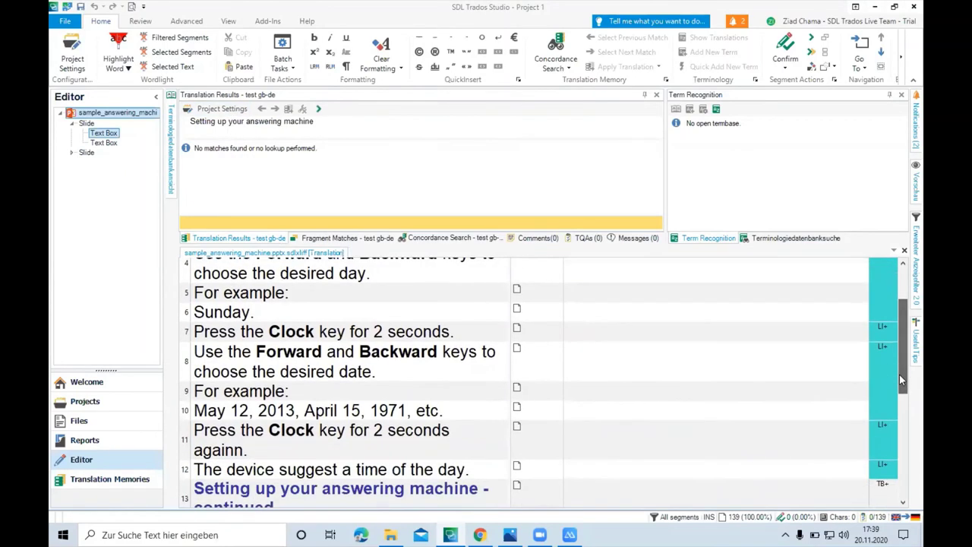
{"action": "left_click", "coordinate": [609, 410]}
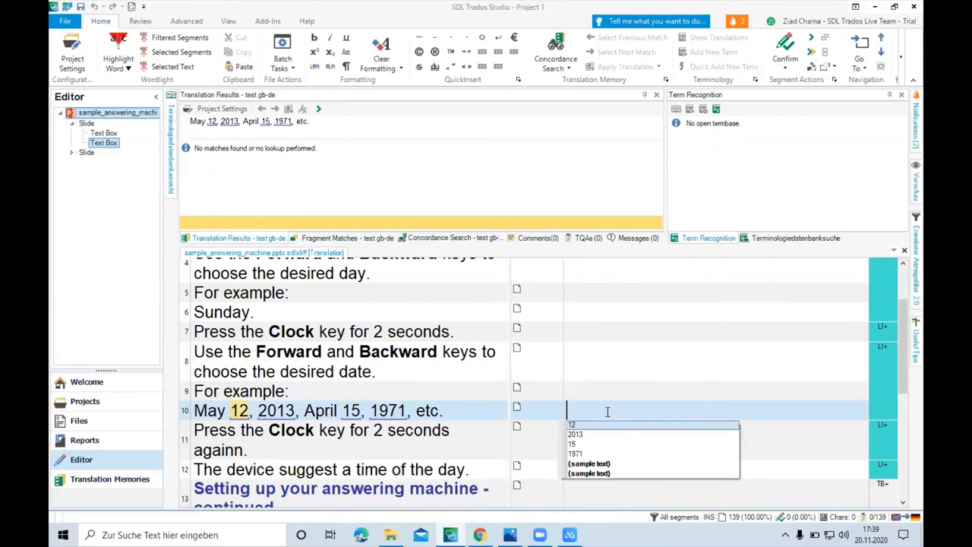
{"action": "key", "text": "Down"}
{"action": "key", "text": "Return"}
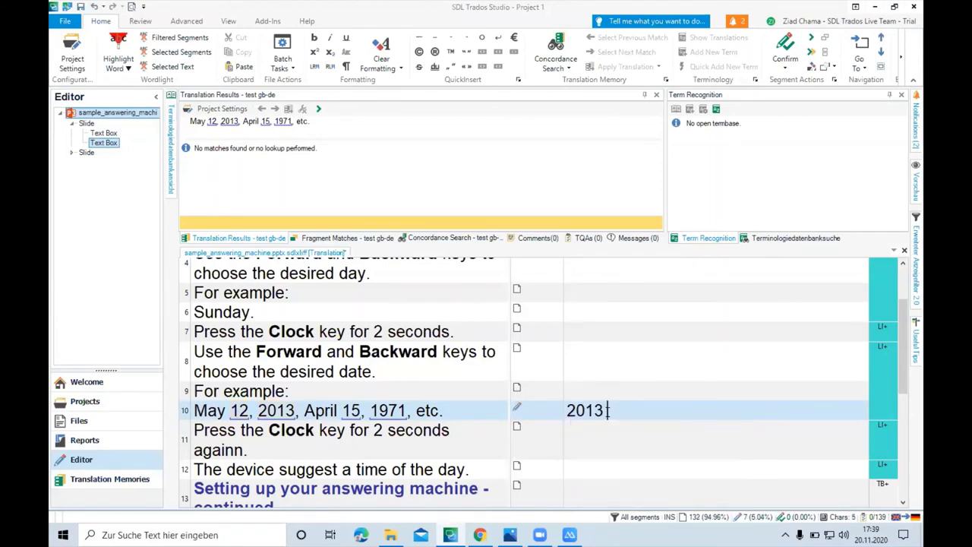
{"action": "key", "text": "ctrl+comma"}
{"action": "key", "text": "Down"}
{"action": "key", "text": "Down"}
{"action": "key", "text": "Return"}
Open test gb-de's memory settings from Project Settings at the Language Resources page.
{"action": "left_click", "coordinate": [67, 60]}
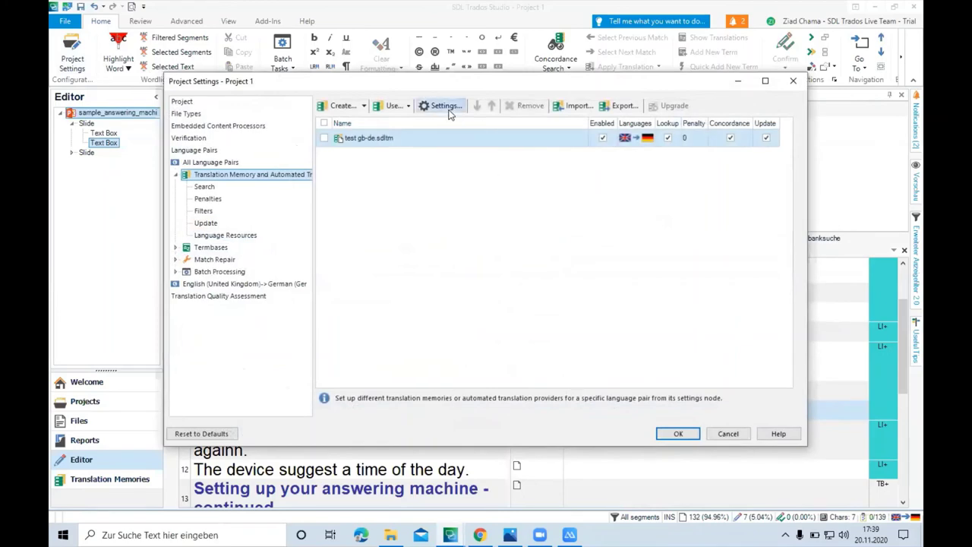
{"action": "left_click", "coordinate": [445, 106]}
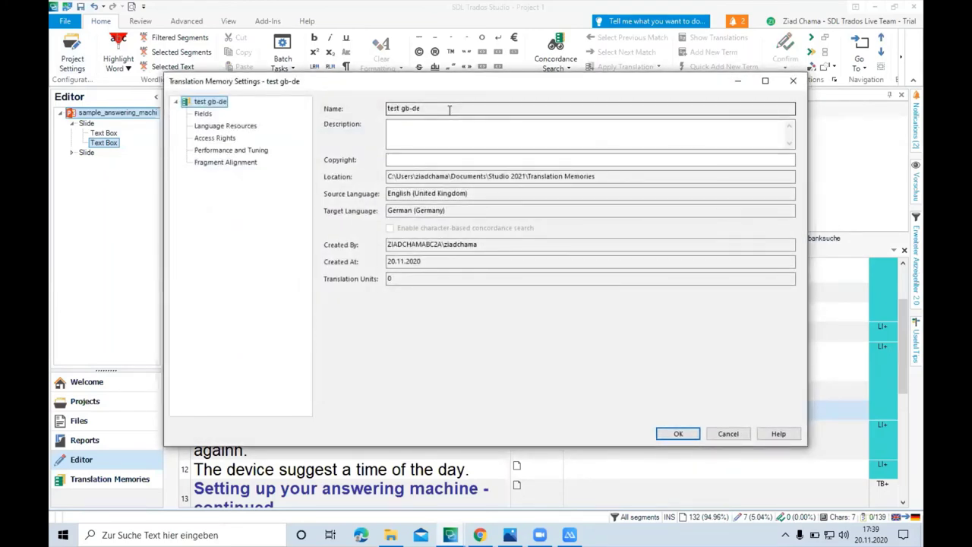
{"action": "left_click", "coordinate": [233, 130]}
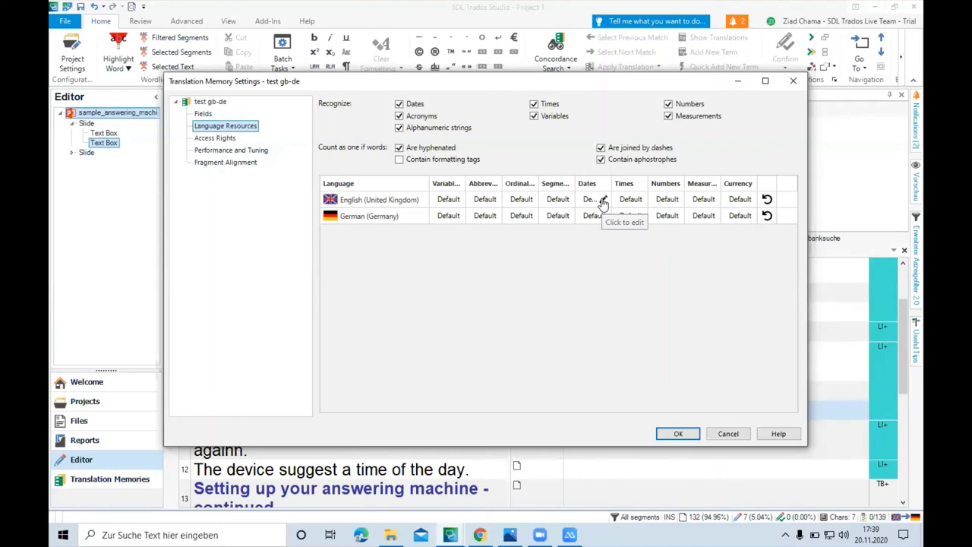
Add the custom English date format 'MMMM dd, yyyy' to test gb-de's date formats.
{"action": "left_click", "coordinate": [603, 200]}
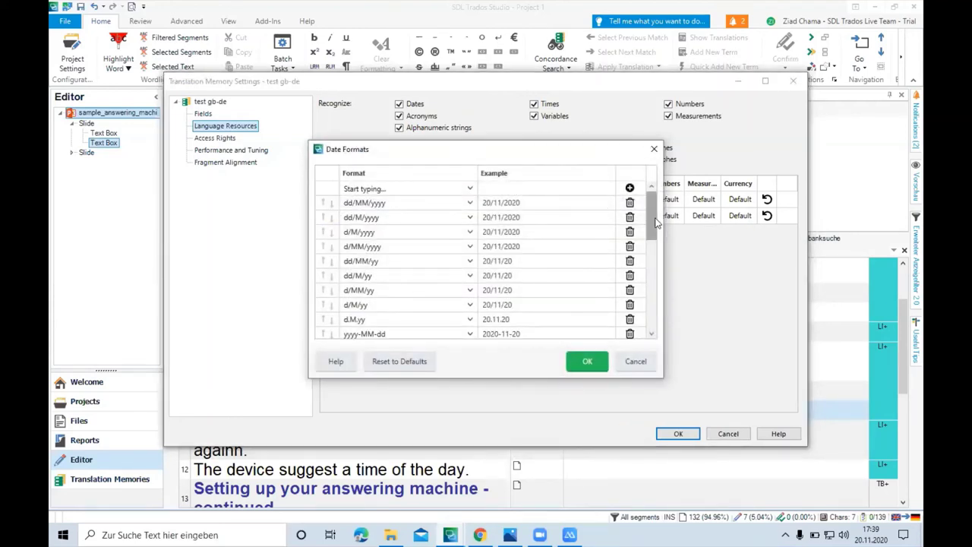
{"action": "mouse_move", "coordinate": [651, 228]}
{"action": "left_mouse_down"}
{"action": "mouse_move", "coordinate": [646, 321]}
{"action": "mouse_move", "coordinate": [647, 221]}
{"action": "left_mouse_up"}
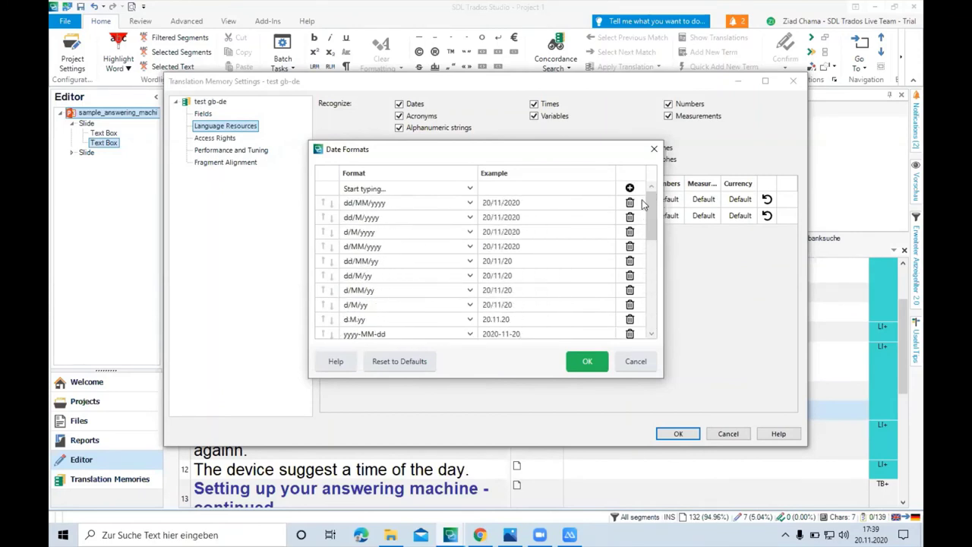
{"action": "left_click", "coordinate": [470, 190]}
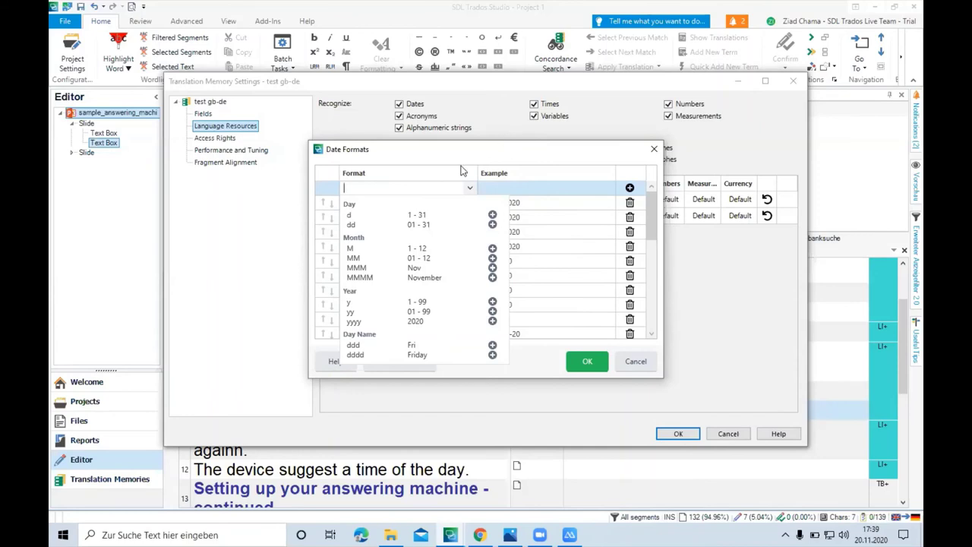
{"action": "type", "text": "MMMM dd, yyyy"}
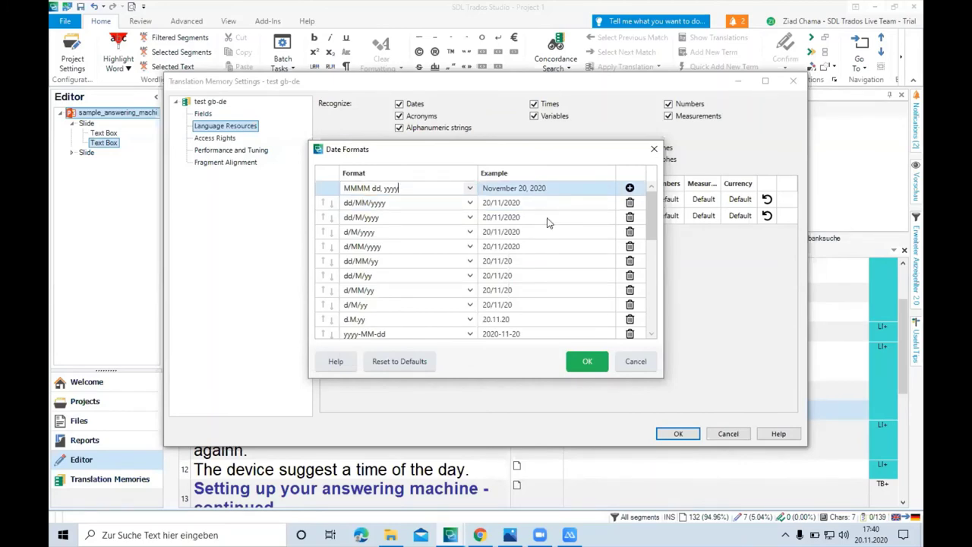
{"action": "left_click", "coordinate": [587, 362]}
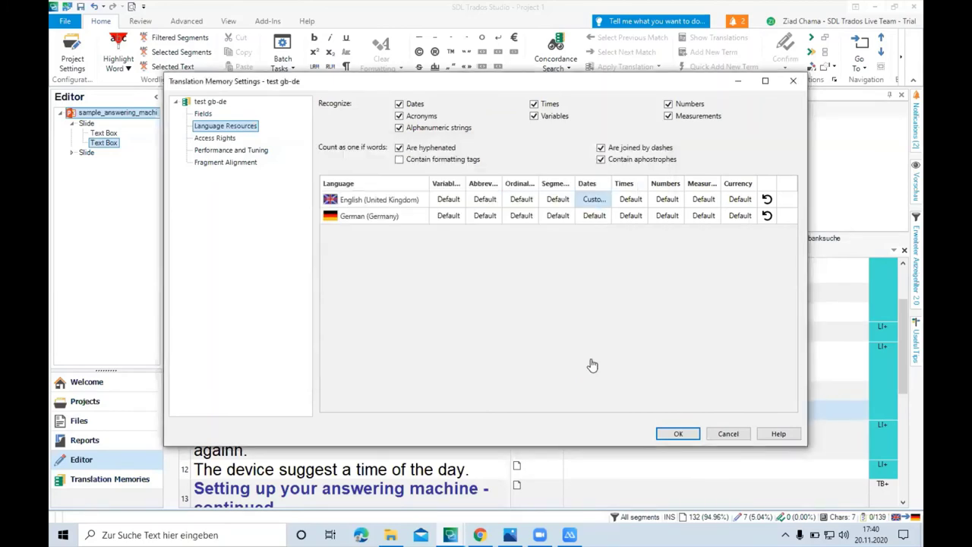
Replace segment 10's translation with the recognised dates 12. Mai 2013 and 15. April 1971.
{"action": "left_click", "coordinate": [682, 431]}
{"action": "left_click", "coordinate": [680, 432]}
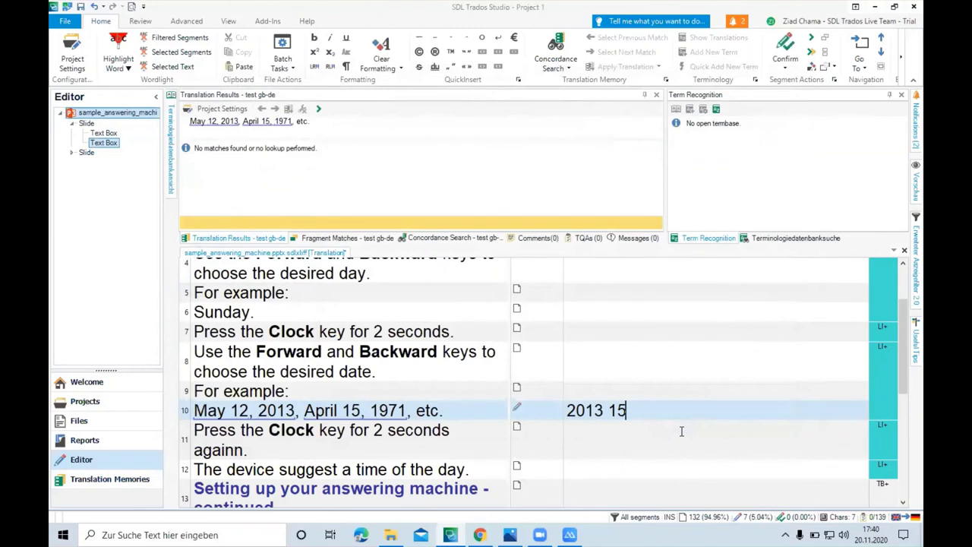
{"action": "key", "text": "BackSpace"}
{"action": "key", "text": "BackSpace"}
{"action": "key", "text": "BackSpace"}
{"action": "key", "text": "BackSpace"}
{"action": "key", "text": "BackSpace"}
{"action": "key", "text": "BackSpace"}
{"action": "key", "text": "BackSpace"}
{"action": "key", "text": "ctrl+comma"}
{"action": "key", "text": "Return"}
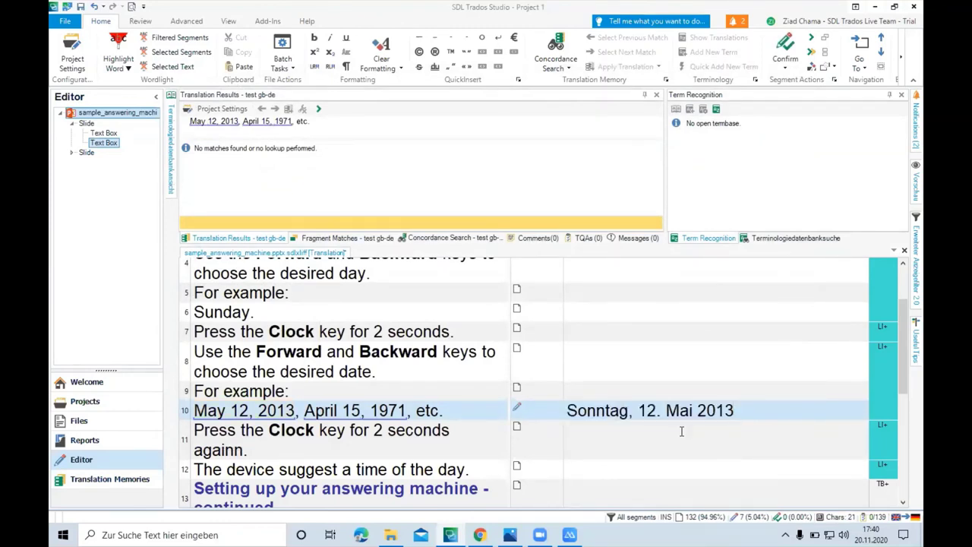
{"action": "type", "text": ","}
{"action": "key", "text": "ctrl+comma"}
{"action": "key", "text": "Down"}
{"action": "key", "text": "Return"}
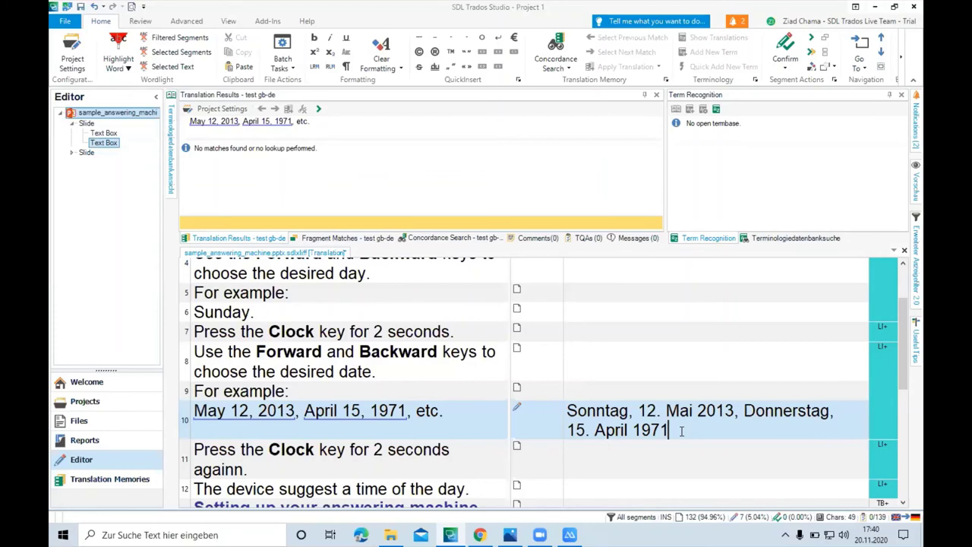
Delete the weekday names Sonntag and Donnerstag and the leading comma from the target.
{"action": "double_click", "coordinate": [623, 410]}
{"action": "key", "text": "BackSpace"}
{"action": "key", "text": "Right"}
{"action": "key", "text": "Right"}
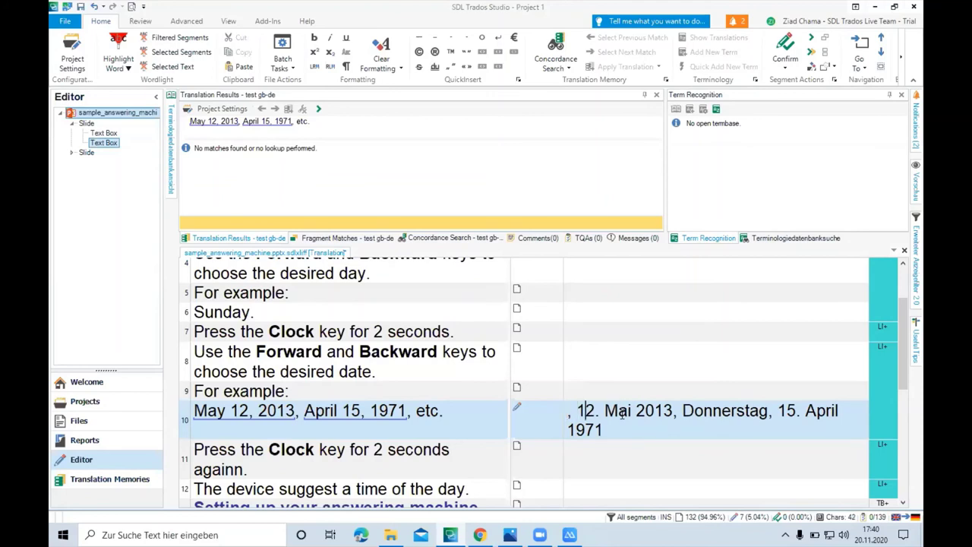
{"action": "key", "text": "BackSpace"}
{"action": "key", "text": "BackSpace"}
{"action": "left_click", "coordinate": [682, 410]}
{"action": "double_click", "coordinate": [691, 410]}
{"action": "key", "text": "BackSpace"}
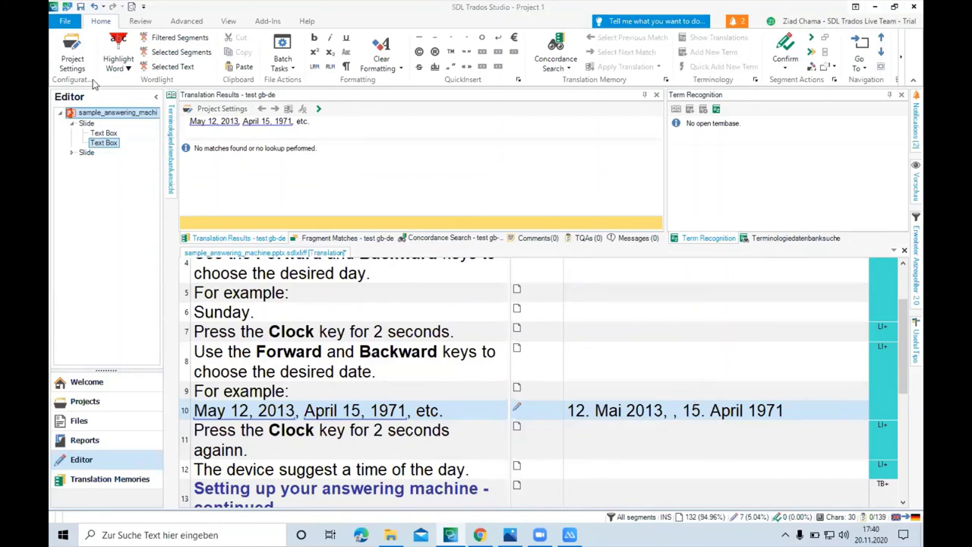
Delete the German date format 'dddd, d. MMMM yyyy' from test gb-de and confirm all settings dialogs.
{"action": "left_click", "coordinate": [74, 67]}
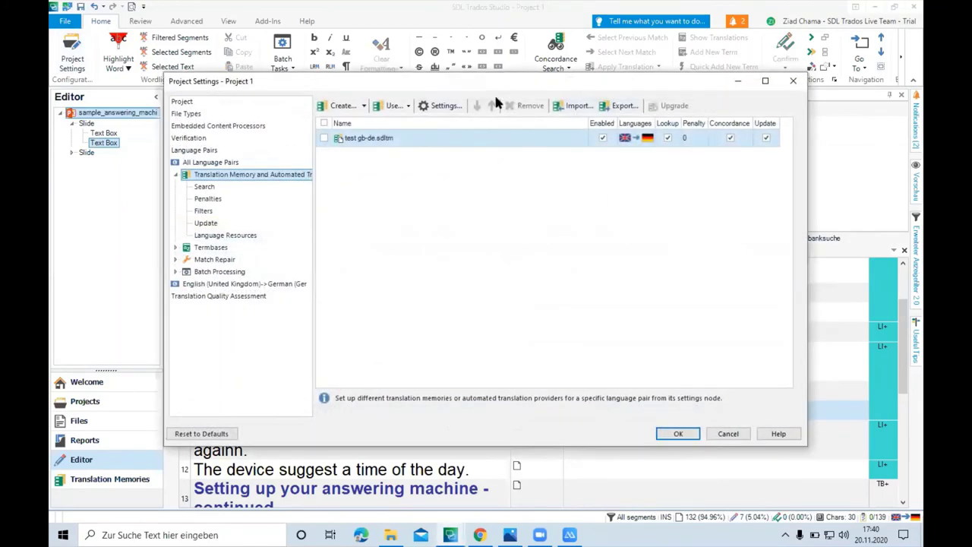
{"action": "left_click", "coordinate": [448, 106]}
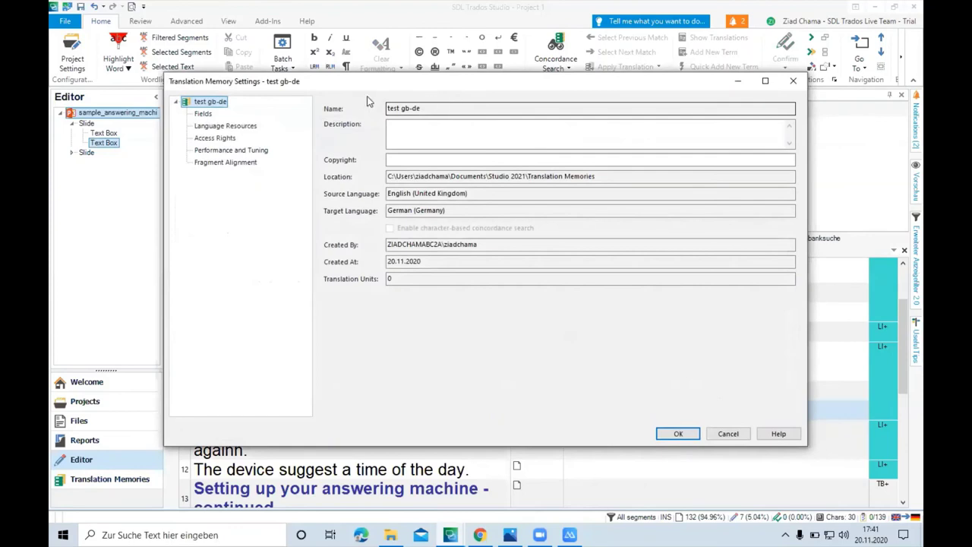
{"action": "left_click", "coordinate": [235, 126]}
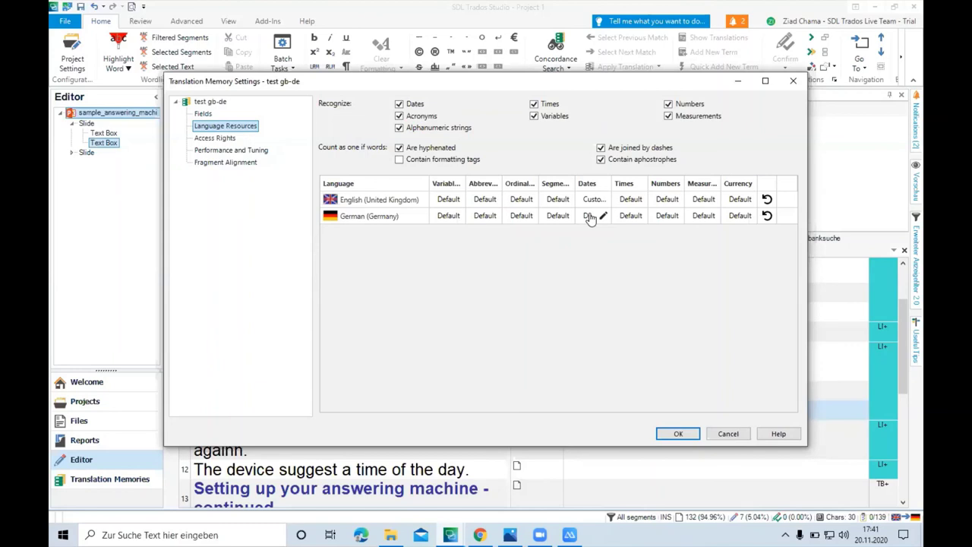
{"action": "left_click", "coordinate": [604, 218]}
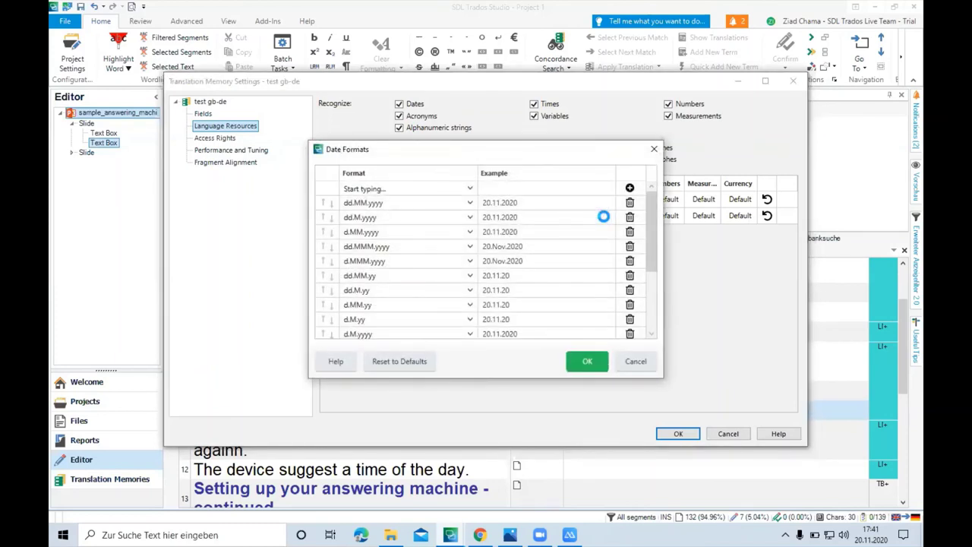
{"action": "left_click_drag", "start_coordinate": [660, 225], "coordinate": [657, 308]}
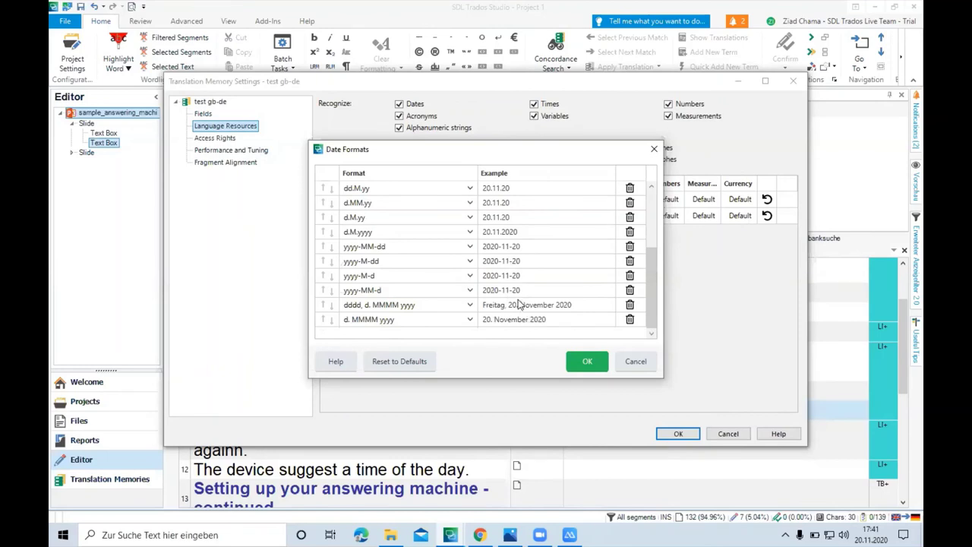
{"action": "mouse_move", "coordinate": [517, 291]}
{"action": "left_mouse_down"}
{"action": "mouse_move", "coordinate": [471, 307]}
{"action": "mouse_move", "coordinate": [572, 302]}
{"action": "mouse_move", "coordinate": [498, 290]}
{"action": "left_mouse_up"}
{"action": "left_click", "coordinate": [630, 305]}
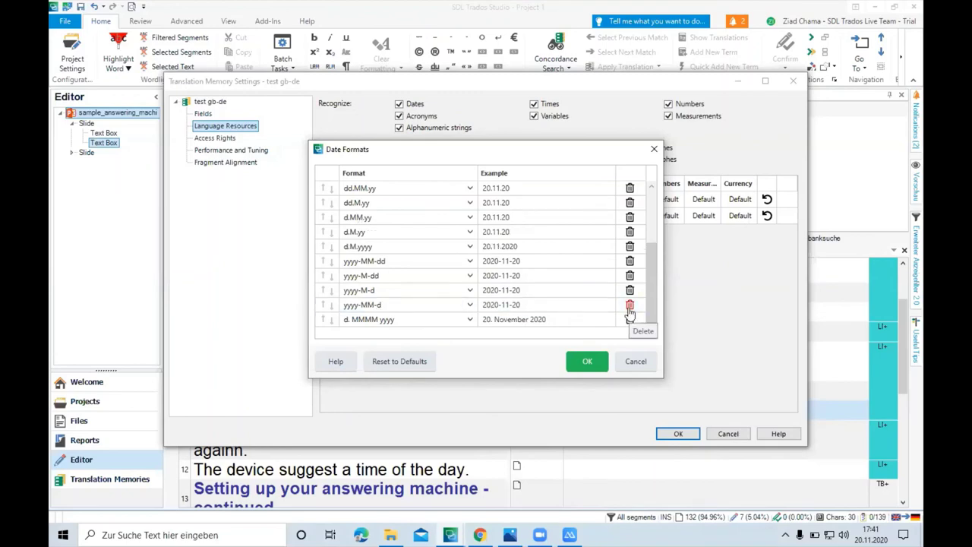
{"action": "left_click", "coordinate": [594, 360]}
{"action": "left_click", "coordinate": [675, 435]}
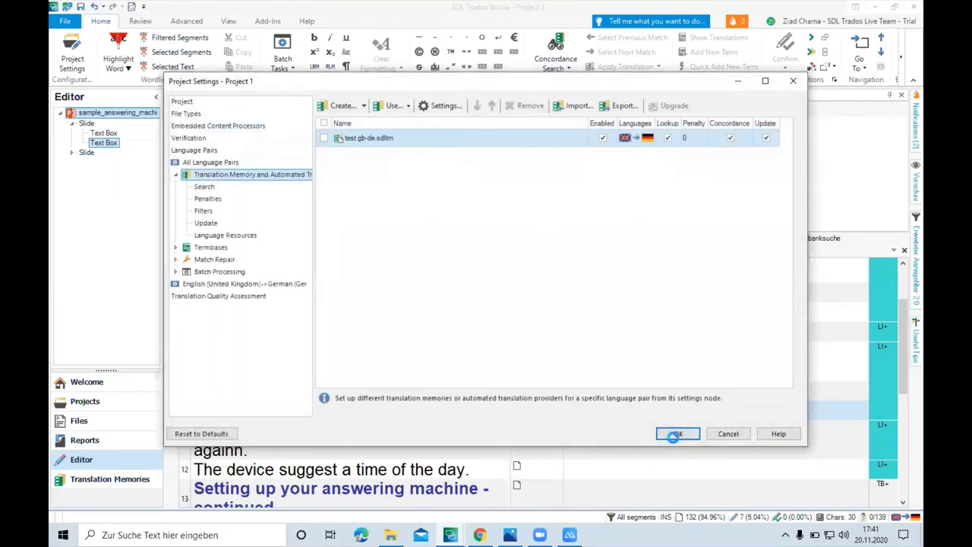
{"action": "left_click", "coordinate": [675, 434]}
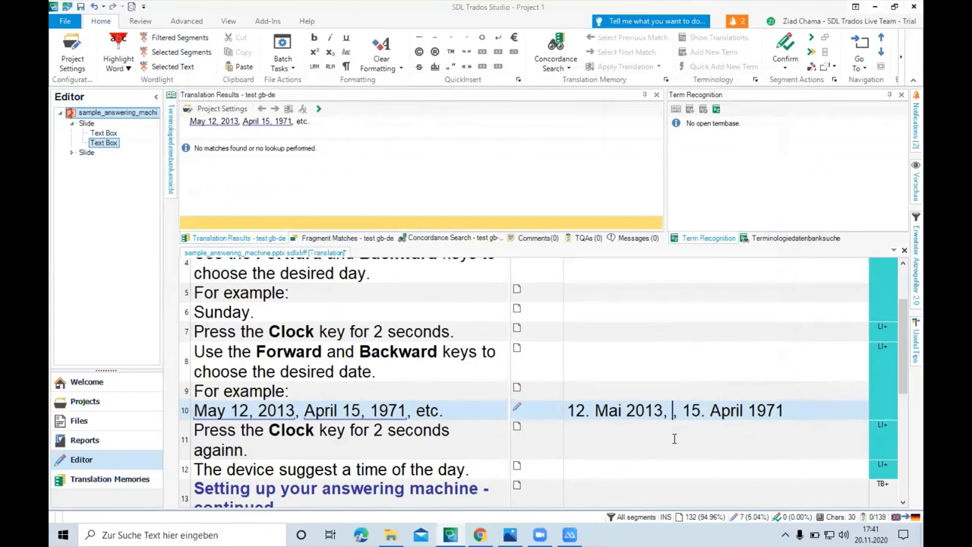
Retype segment 10's target as '12. Mai 2013, 15. April 1971' using AutoSuggest dates.
{"action": "key", "text": "Left"}
{"action": "key", "text": "Left"}
{"action": "key", "text": "Left"}
{"action": "key", "text": "Left"}
{"action": "key", "text": "Left"}
{"action": "key", "text": "Left"}
{"action": "key", "text": "Left"}
{"action": "key", "text": "Left"}
{"action": "key", "text": "Left"}
{"action": "key", "text": "Left"}
{"action": "key", "text": "Left"}
{"action": "key", "text": "Left"}
{"action": "key", "text": "Left"}
{"action": "key", "text": "Home"}
{"action": "key", "text": "shift+End"}
{"action": "key", "text": "Delete"}
{"action": "key", "text": "ctrl+space"}
{"action": "key", "text": "Return"}
{"action": "type", "text": ","}
{"action": "key", "text": "ctrl+space"}
{"action": "key", "text": "Down"}
{"action": "key", "text": "Return"}
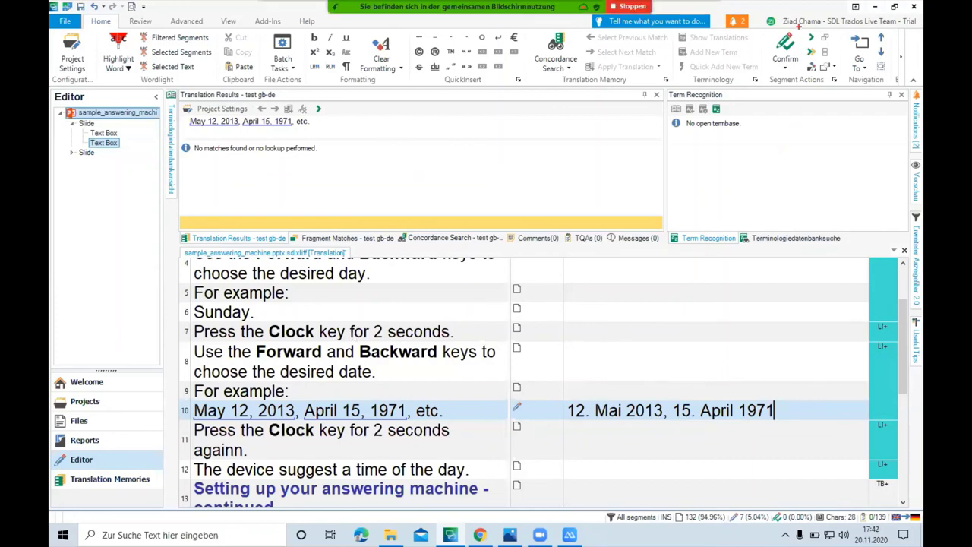
Close sample_answering_machine.pptx.sdlxliff and save the changes.
{"action": "mouse_move", "coordinate": [791, 5]}
{"action": "left_mouse_down"}
{"action": "mouse_move", "coordinate": [751, 22]}
{"action": "mouse_move", "coordinate": [821, 50]}
{"action": "mouse_move", "coordinate": [898, 39]}
{"action": "mouse_move", "coordinate": [905, 3]}
{"action": "mouse_move", "coordinate": [783, 11]}
{"action": "left_mouse_up"}
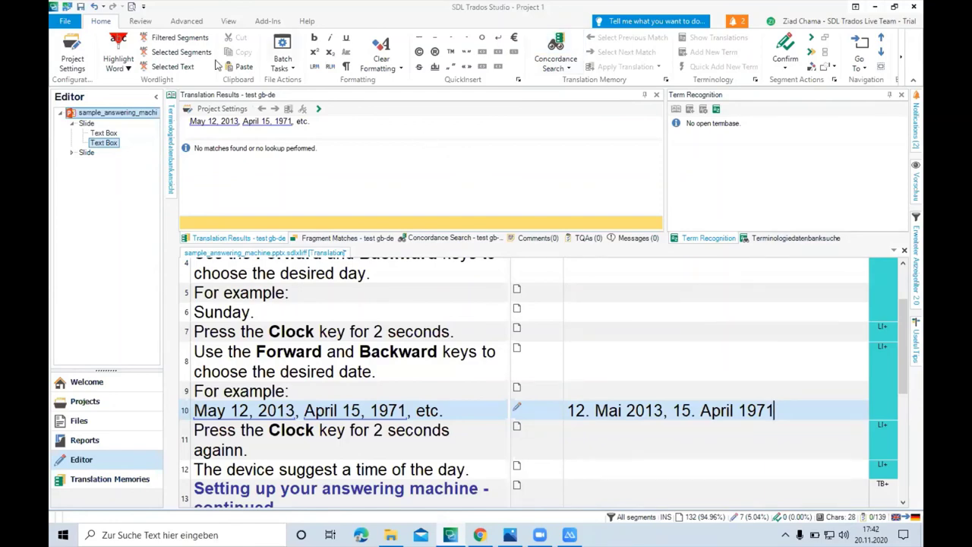
{"action": "left_click", "coordinate": [65, 22]}
{"action": "left_click", "coordinate": [73, 35]}
{"action": "left_click", "coordinate": [454, 307]}
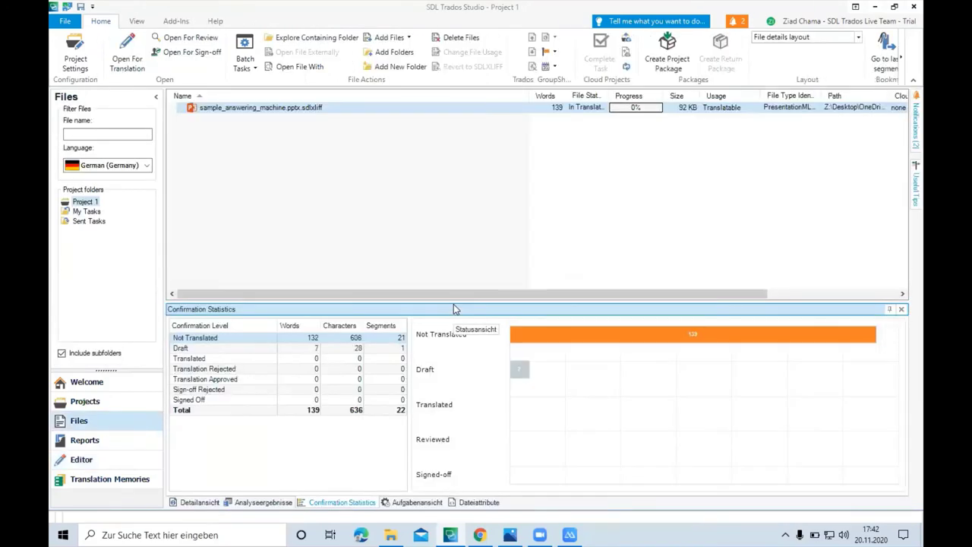
Open the program-wide Options dialog on the File Types page.
{"action": "left_click", "coordinate": [66, 22]}
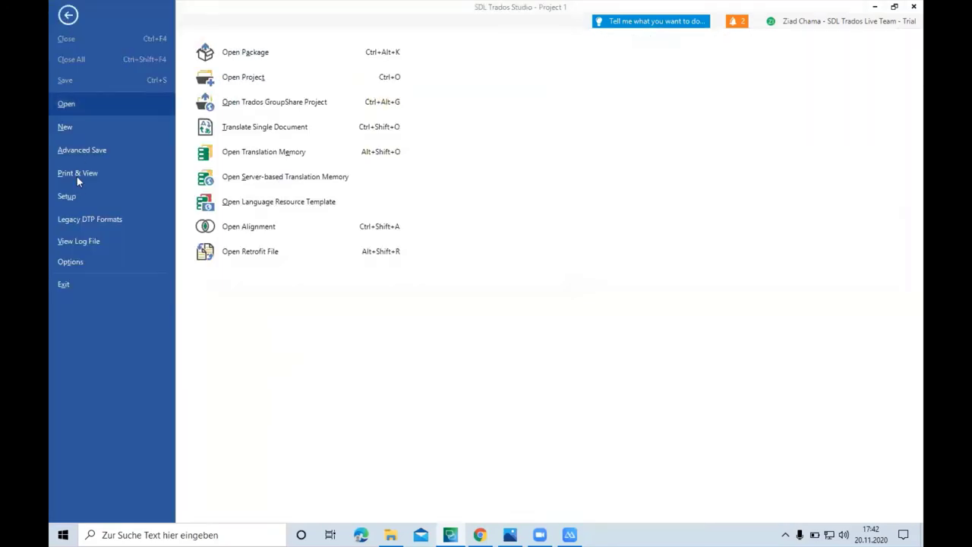
{"action": "left_click", "coordinate": [71, 255]}
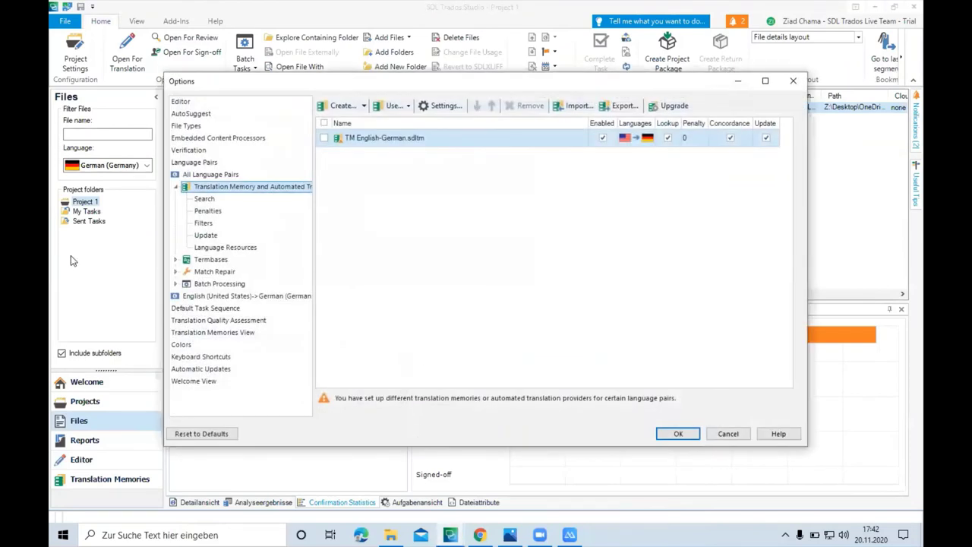
{"action": "left_click", "coordinate": [209, 126]}
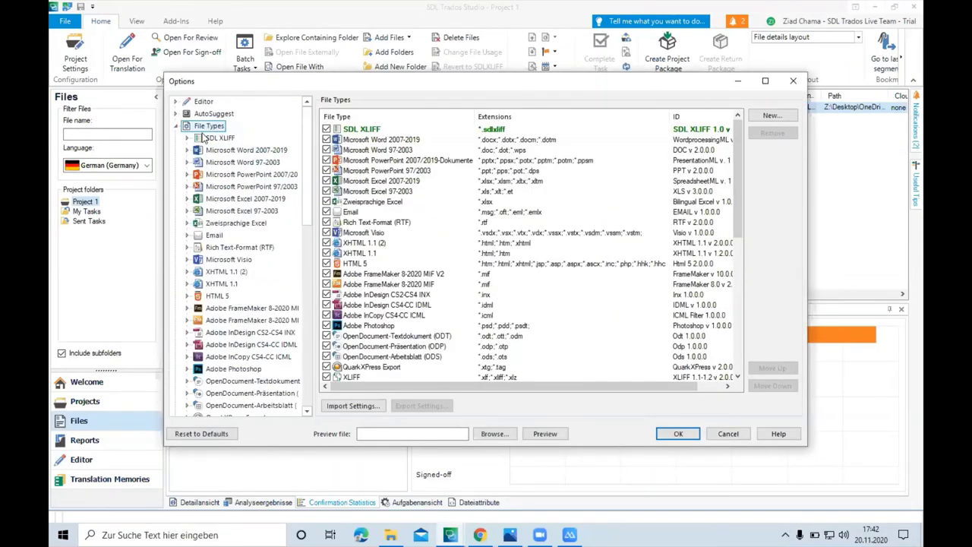
Expand and collapse the Microsoft Word 2007-2019 settings, then select the Email file type.
{"action": "left_click", "coordinate": [187, 151]}
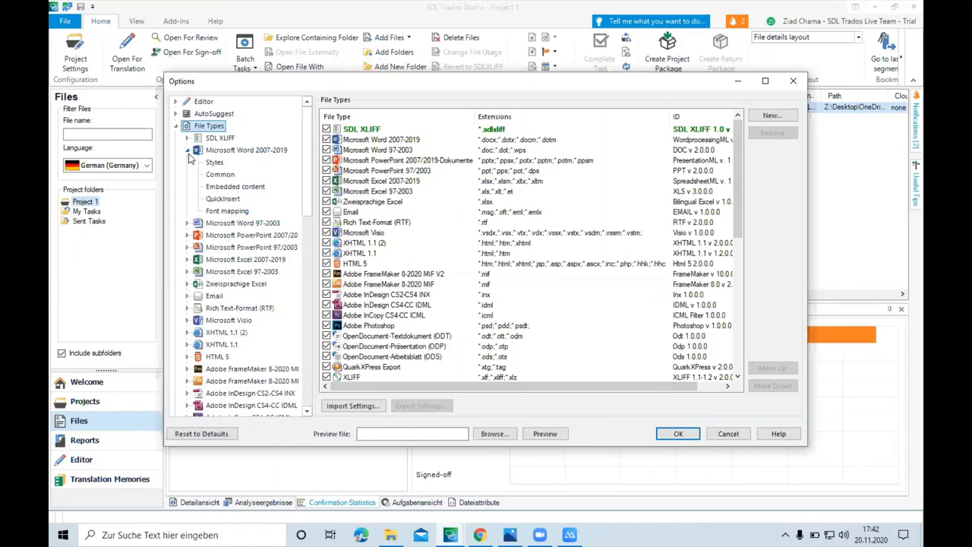
{"action": "left_click", "coordinate": [189, 152]}
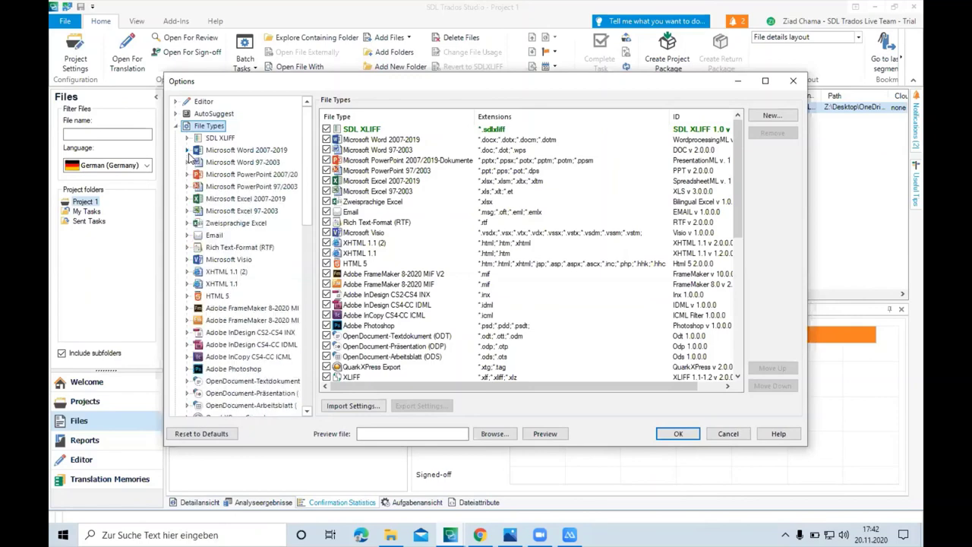
{"action": "left_click", "coordinate": [362, 215]}
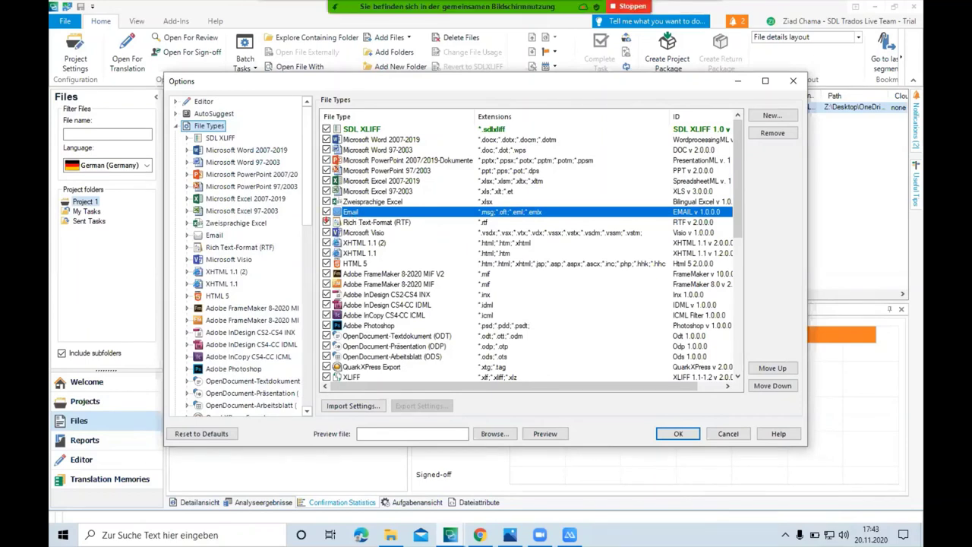
{"action": "mouse_move", "coordinate": [326, 221]}
{"action": "left_mouse_down"}
{"action": "mouse_move", "coordinate": [378, 211]}
{"action": "mouse_move", "coordinate": [338, 192]}
{"action": "mouse_move", "coordinate": [314, 222]}
{"action": "left_mouse_up"}
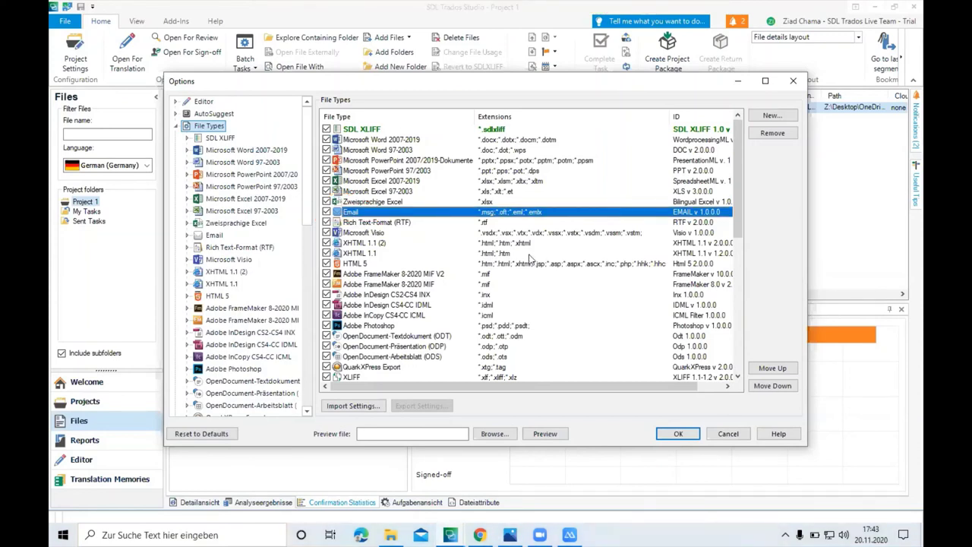
Cancel the Options dialog without saving, returning to Project 1's Files view.
{"action": "left_click", "coordinate": [725, 434]}
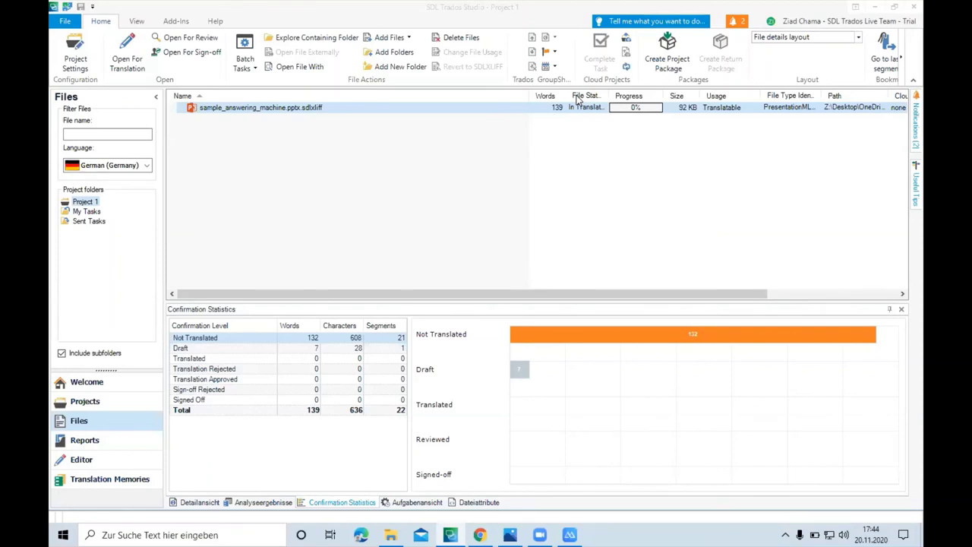
Open the User Interface Language dialog from the View tab and drop down its language list.
{"action": "left_click", "coordinate": [139, 21]}
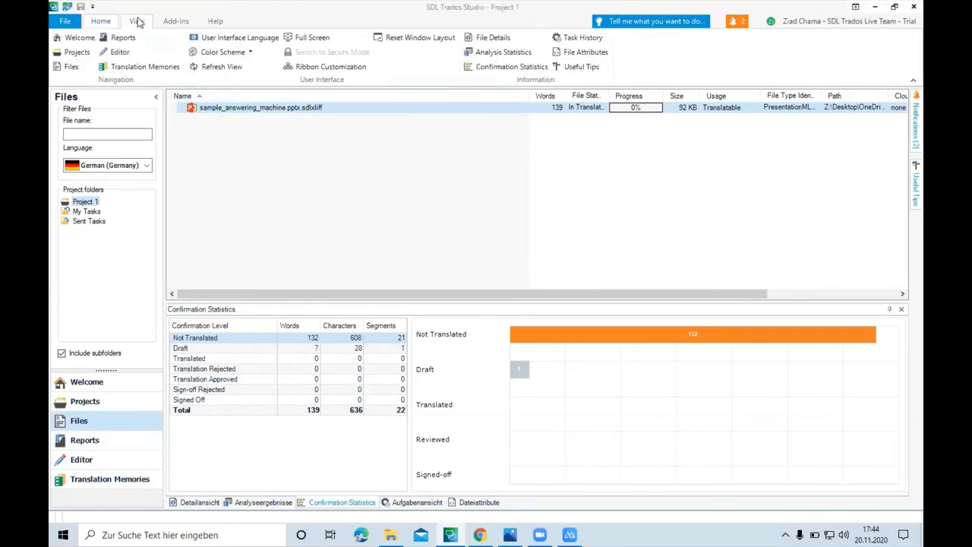
{"action": "left_click", "coordinate": [236, 37]}
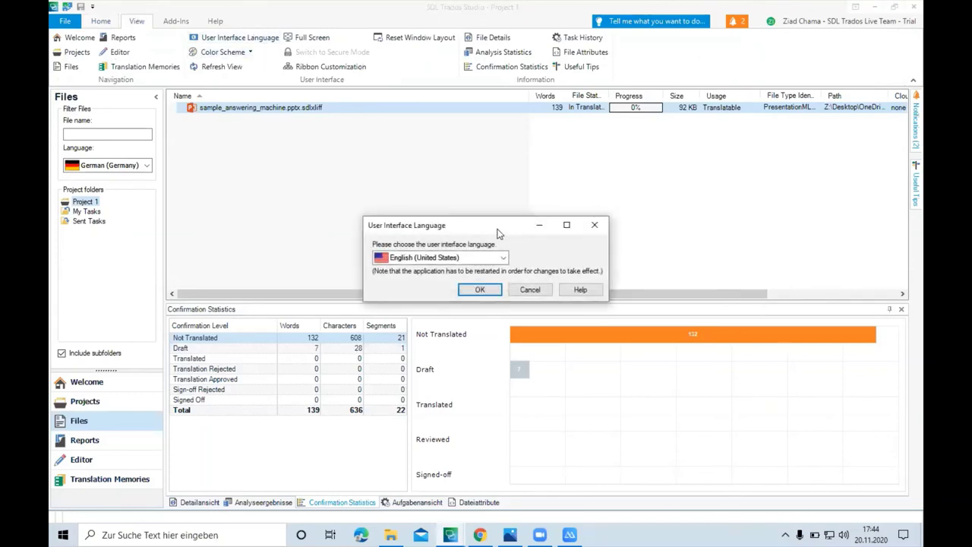
{"action": "left_click_drag", "start_coordinate": [498, 233], "coordinate": [429, 229]}
{"action": "left_click", "coordinate": [434, 254]}
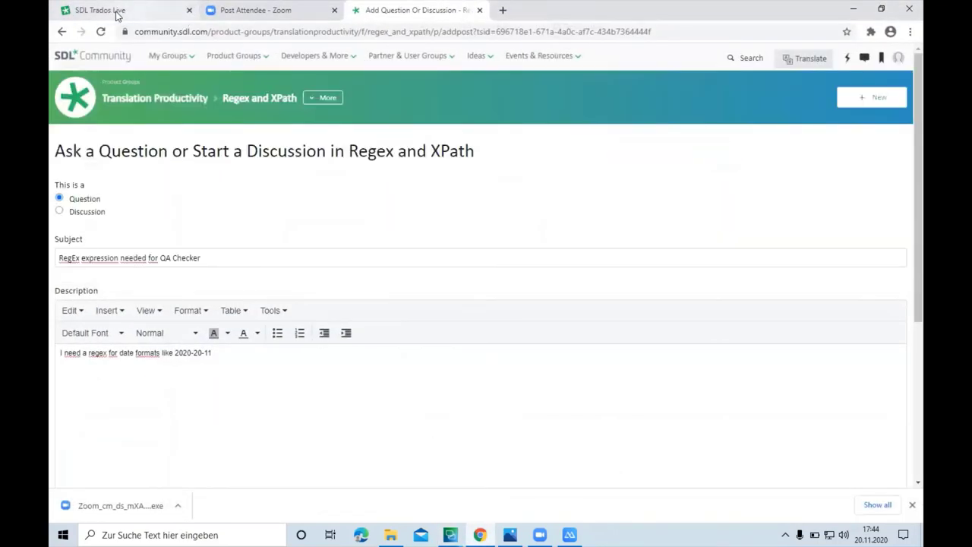
Show SDL Trados Live's interface language menu, then select the Zoom tab's web address for replacement.
{"action": "left_click", "coordinate": [118, 12]}
{"action": "left_click", "coordinate": [852, 62]}
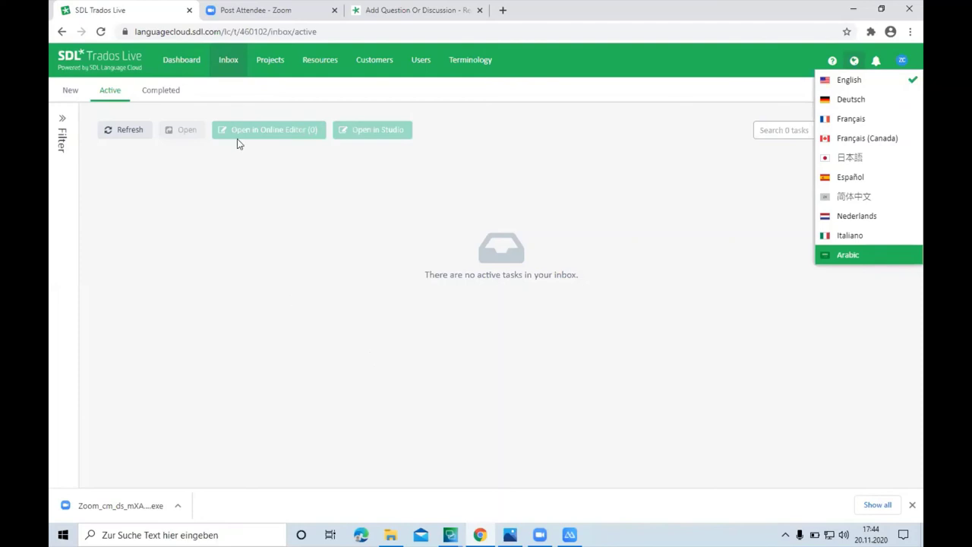
{"action": "left_click", "coordinate": [253, 10]}
{"action": "left_click", "coordinate": [248, 28]}
Load sdl.com and switch the site language from English to Deutsch.
{"action": "type", "text": "sdl.com"}
{"action": "key", "text": "Return"}
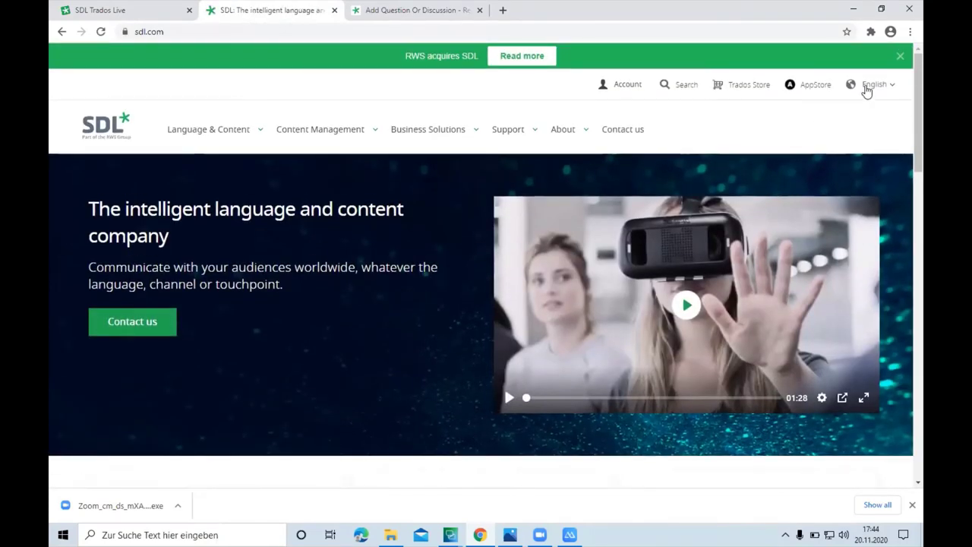
{"action": "left_click", "coordinate": [867, 89]}
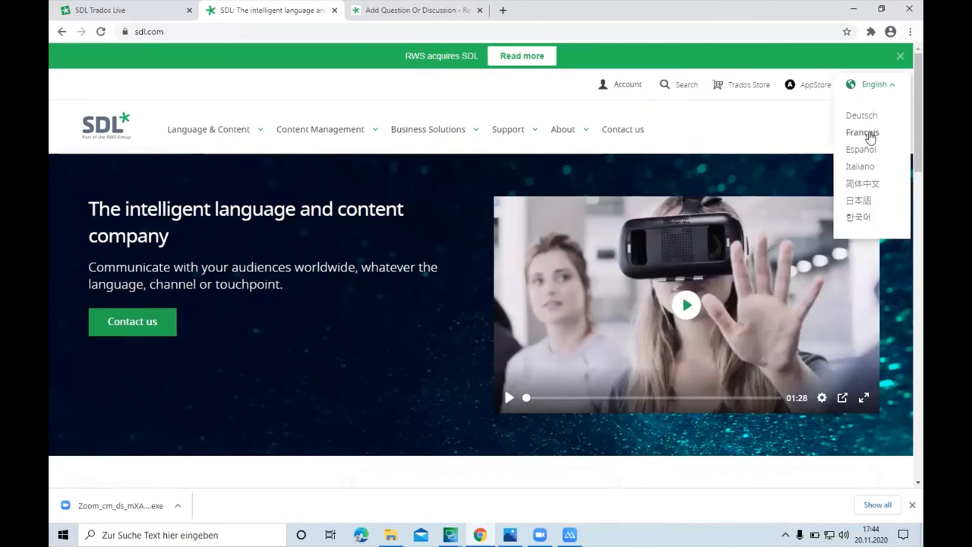
{"action": "left_click", "coordinate": [864, 115]}
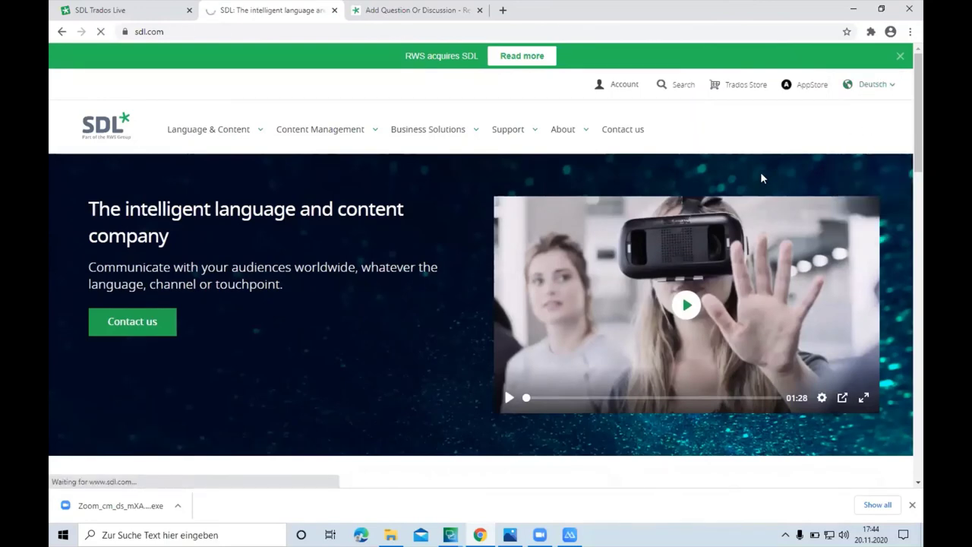